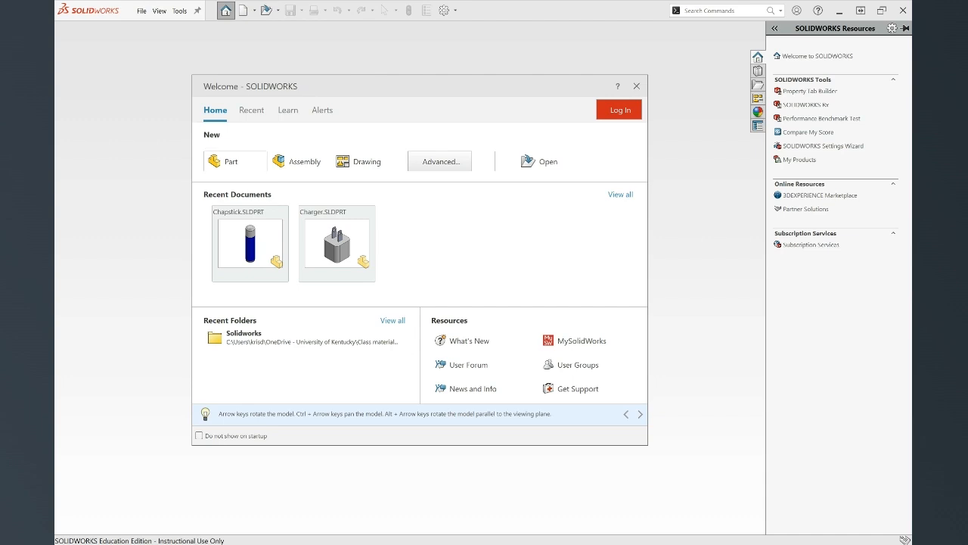
Create a new part and show its Front, Top and Right planes.
left_click(235, 161)
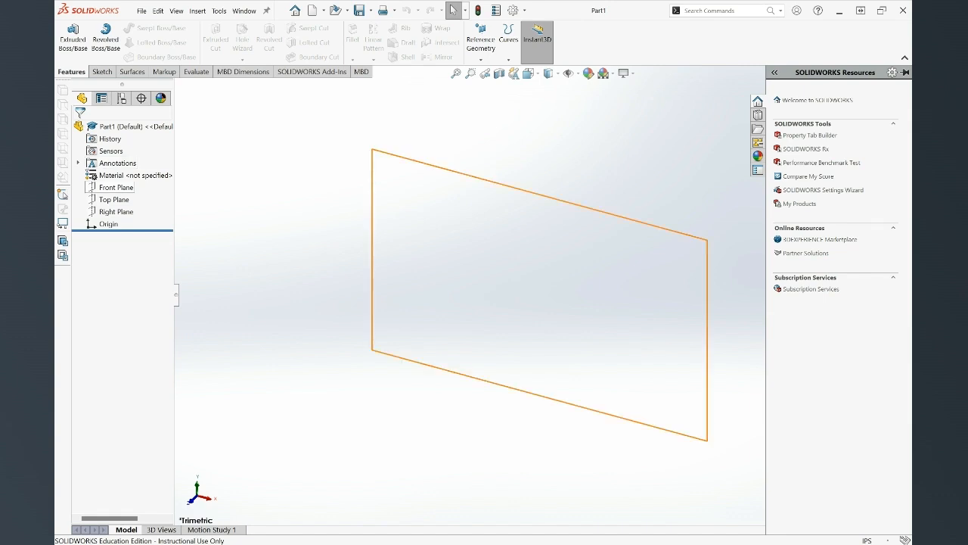
left_click(115, 187)
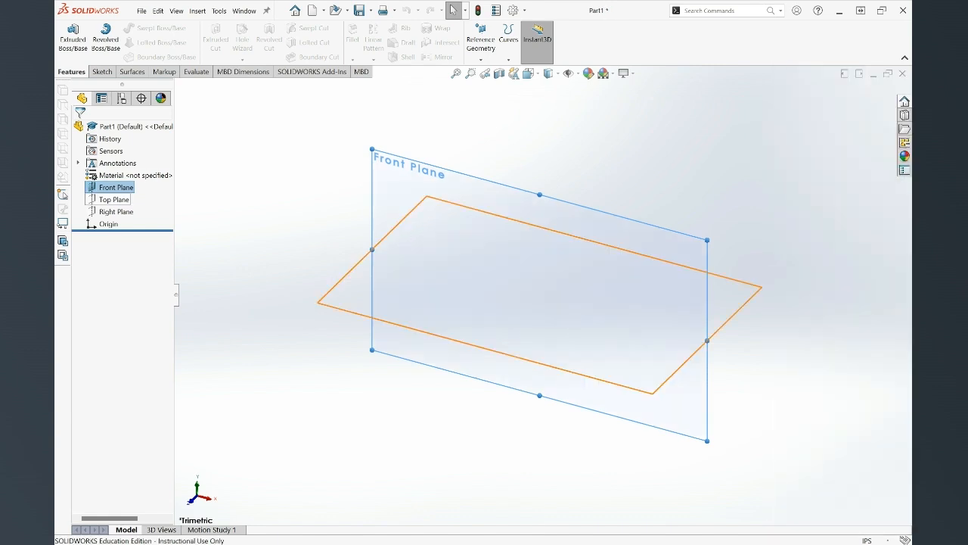
left_click(113, 199)
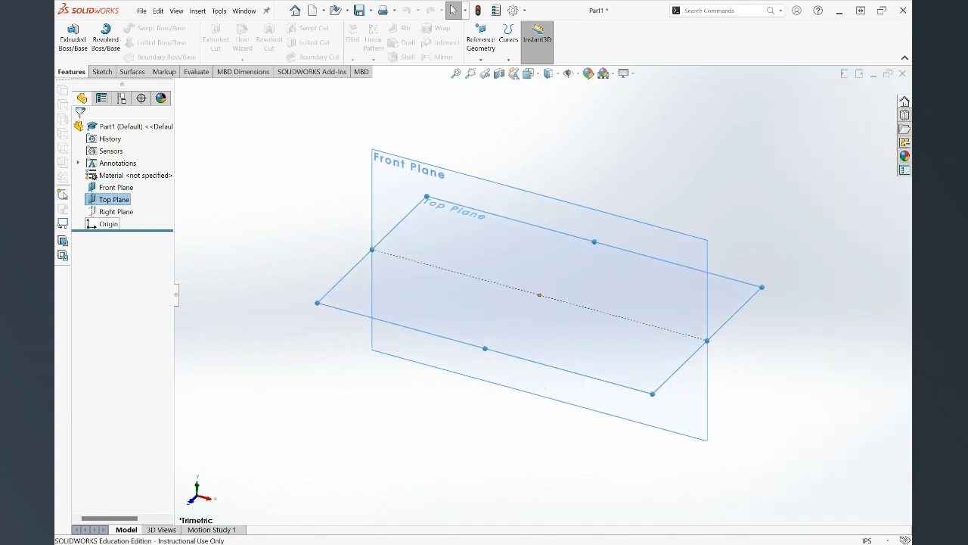
left_click(116, 211)
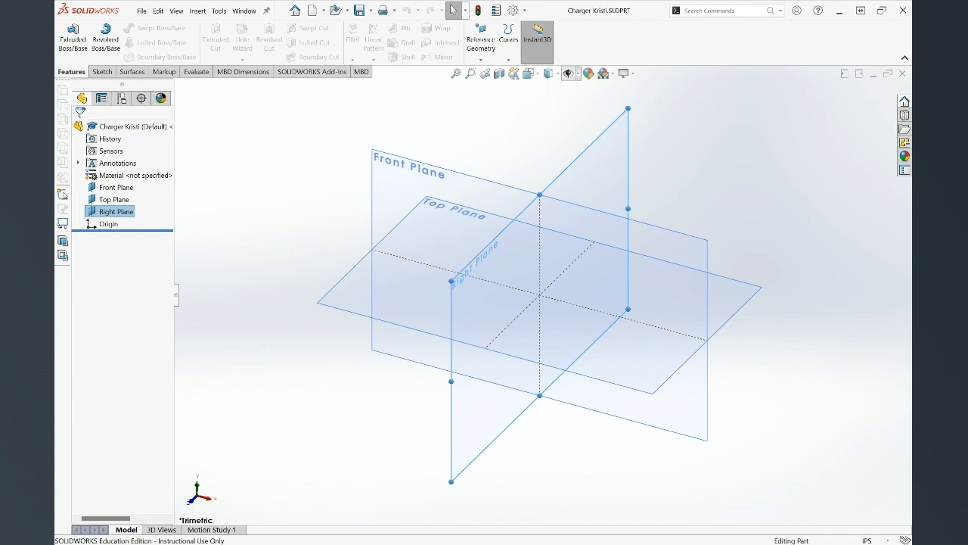
Hide all item types in the graphics area, clear the plane selection, and show all types again.
left_click(568, 73)
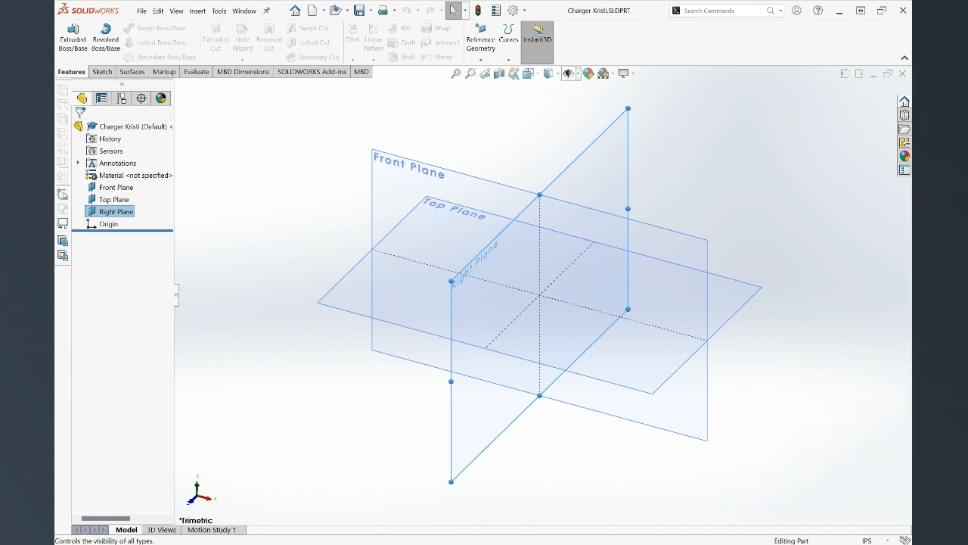
left_click(568, 72)
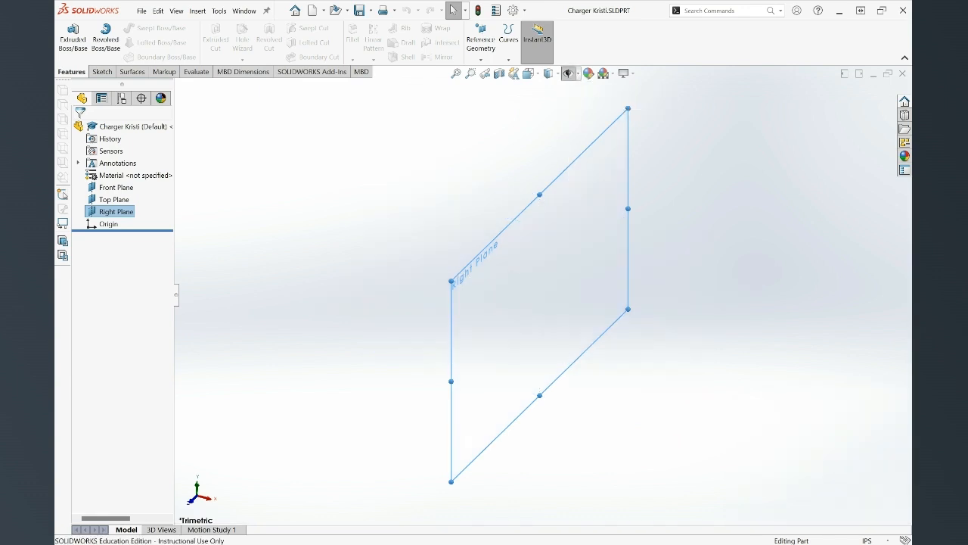
key("Escape")
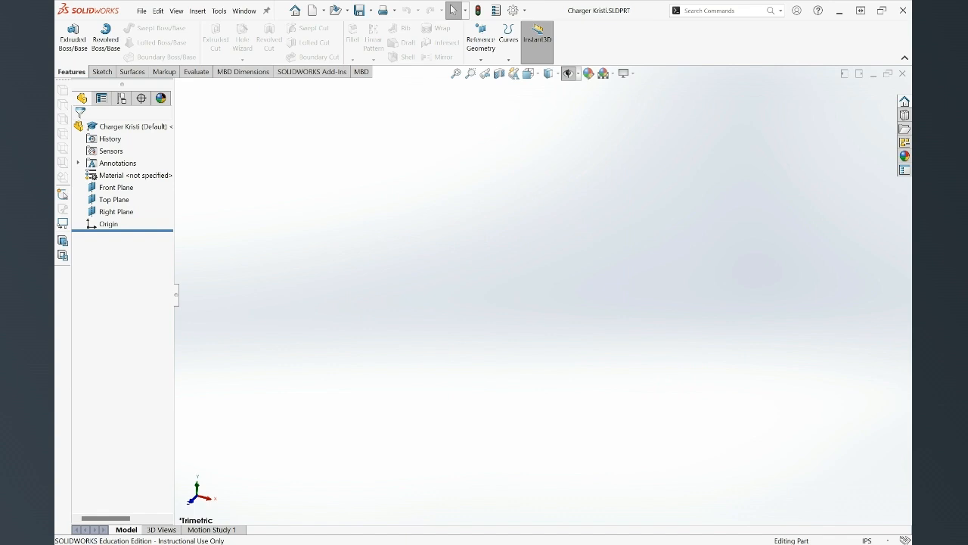
left_click(568, 72)
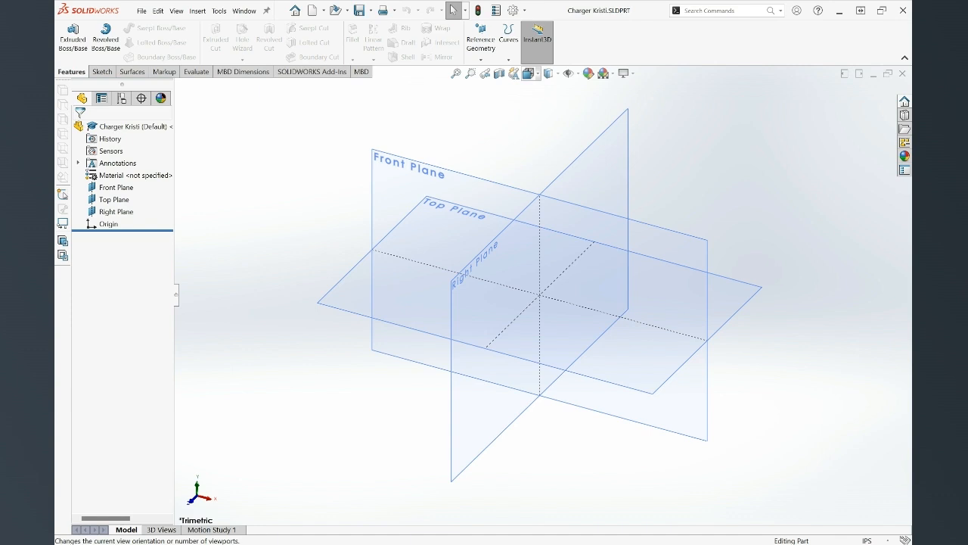
View the reference planes in the standard Right, Front and Top orientations.
key("ctrl+4")
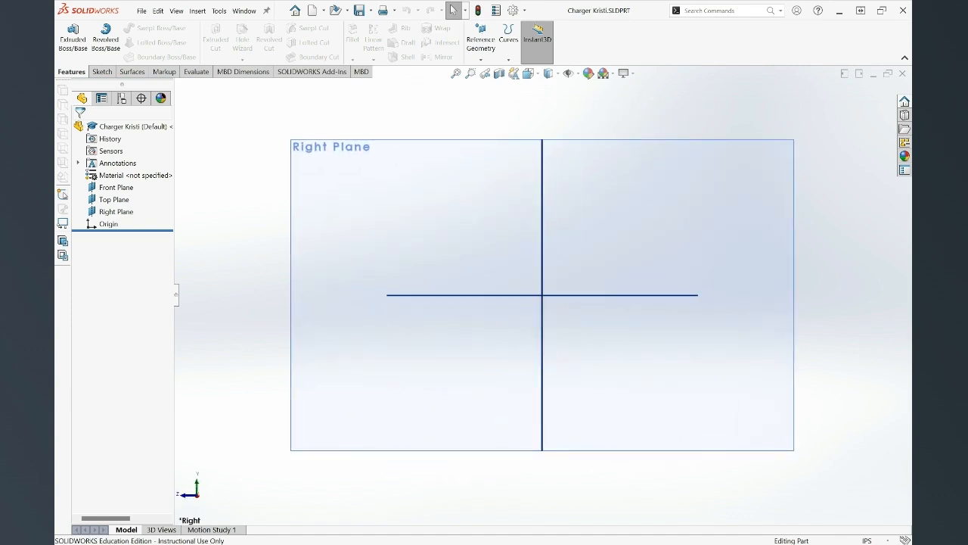
key("ctrl+1")
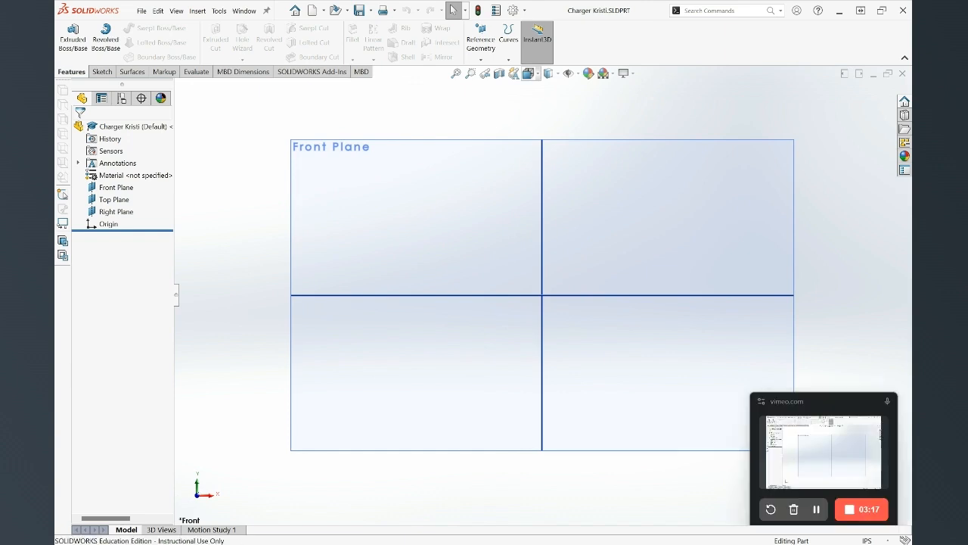
left_click(528, 72)
left_click(534, 106)
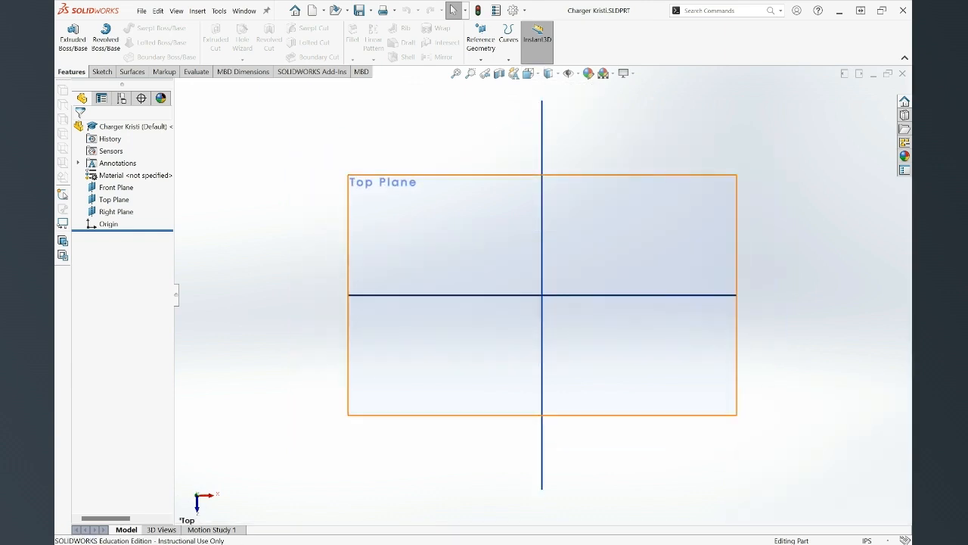
Examine the three reference planes from an angle and at different distances, finishing in the Front view.
middle_click_drag(518, 227, 540, 262)
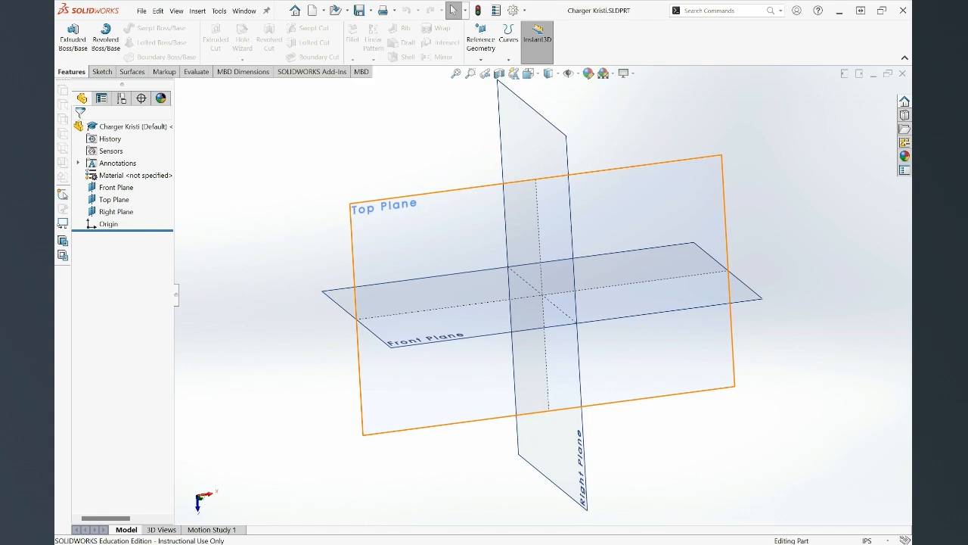
scroll(542, 294, "up", 2)
scroll(542, 294, "down", 5)
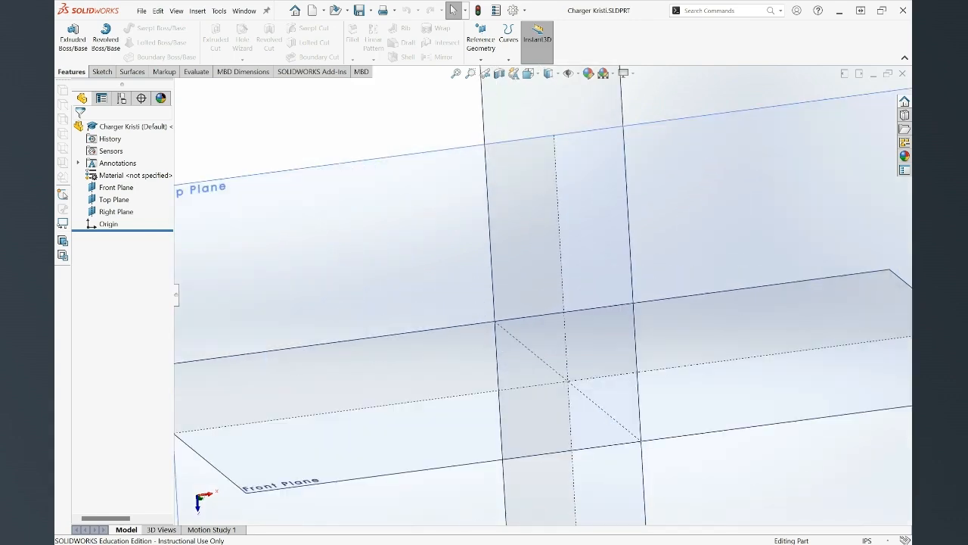
scroll(542, 294, "up", 4)
scroll(541, 295, "down", 1)
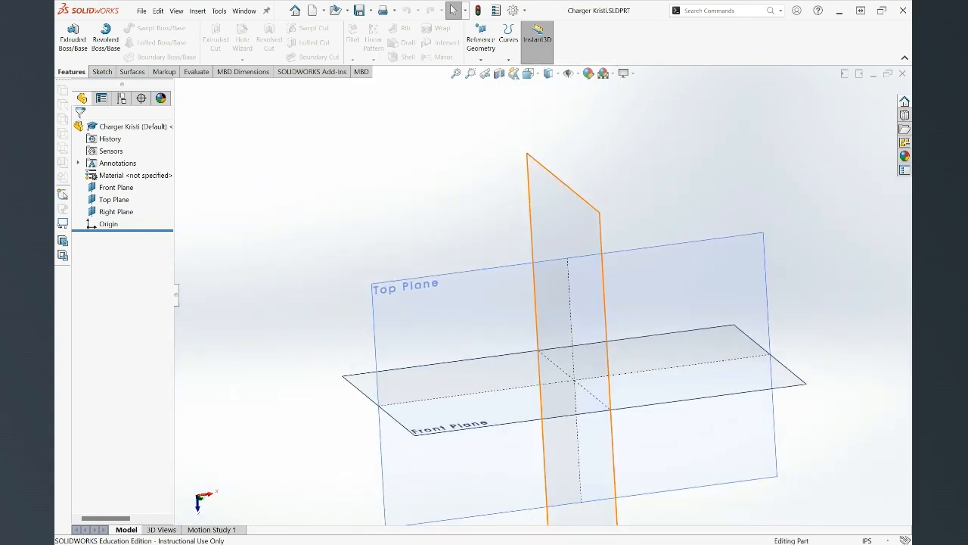
scroll(575, 325, "up", 3)
scroll(596, 361, "down", 6)
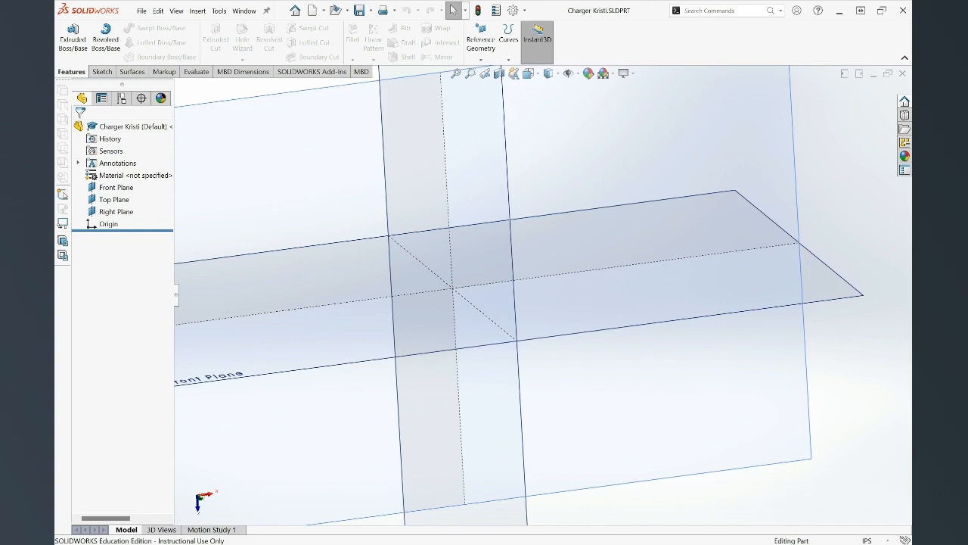
scroll(386, 390, "up", 6)
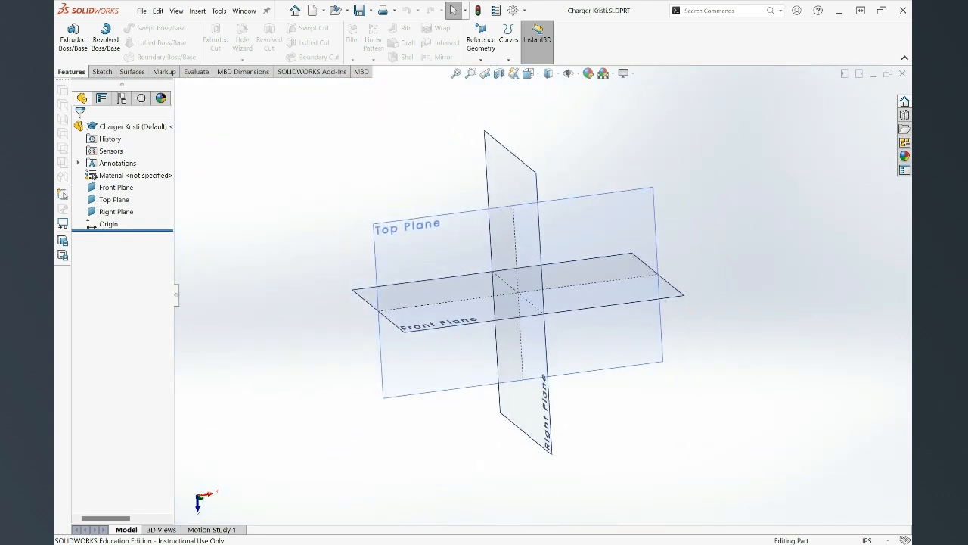
scroll(756, 151, "down", 3)
scroll(554, 291, "up", 7)
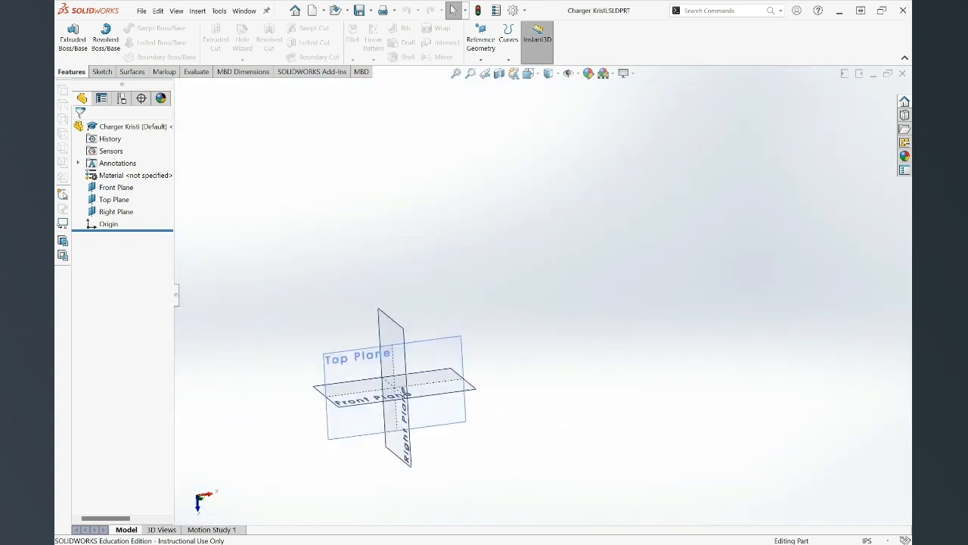
scroll(447, 364, "down", 2)
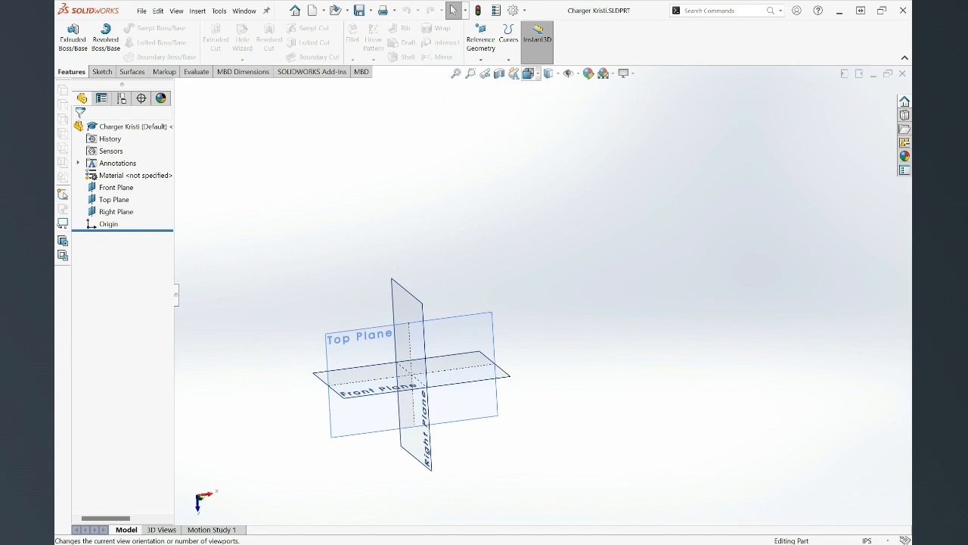
scroll(521, 283, "up", 5)
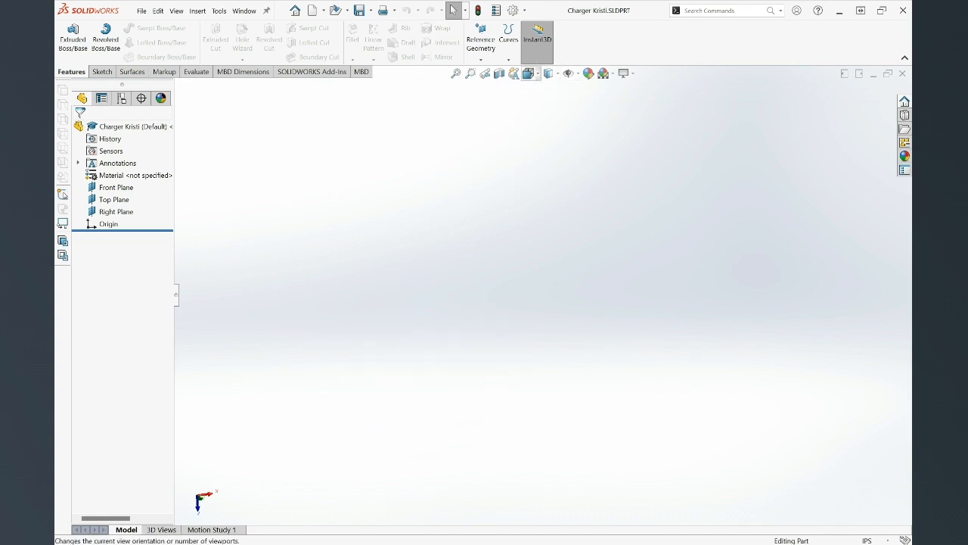
key("ctrl+1")
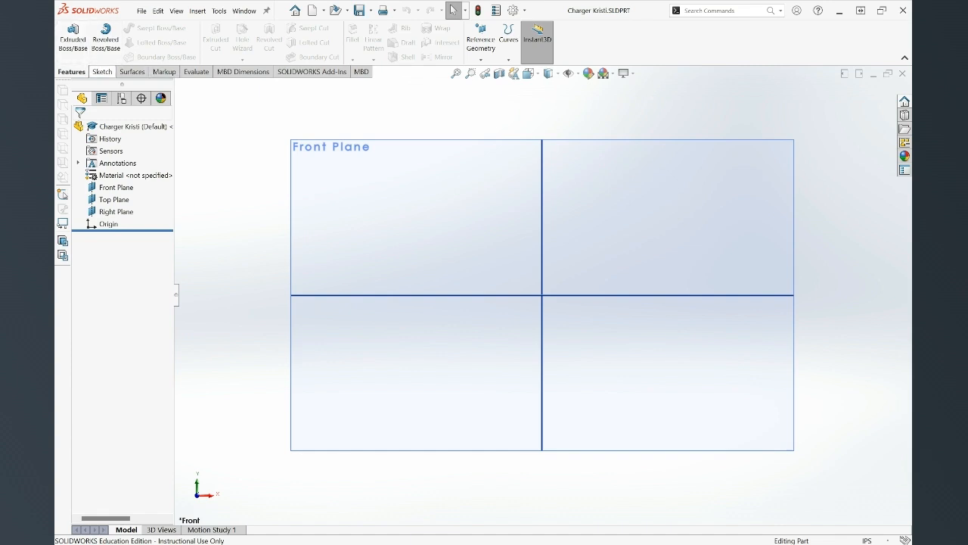
left_click(103, 71)
left_click(132, 71)
left_click(164, 71)
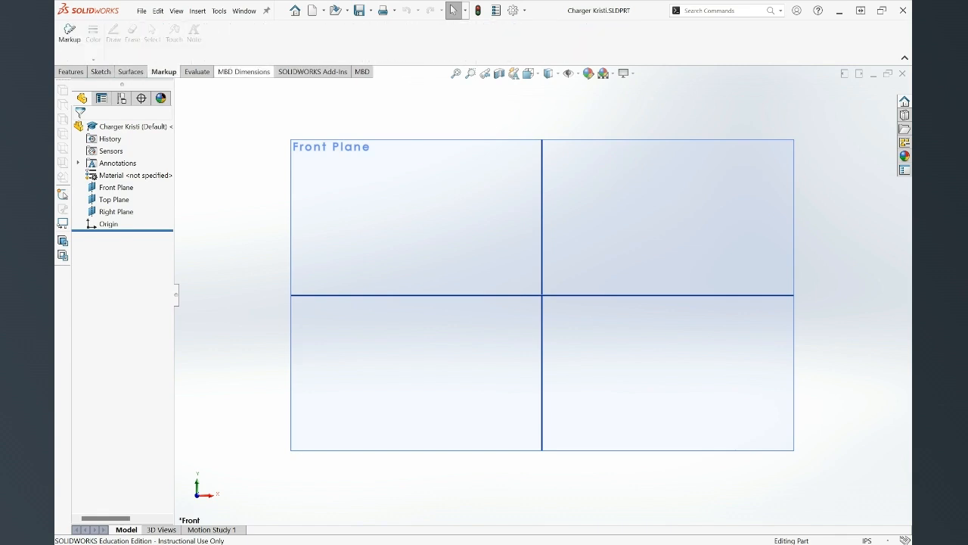
left_click(196, 71)
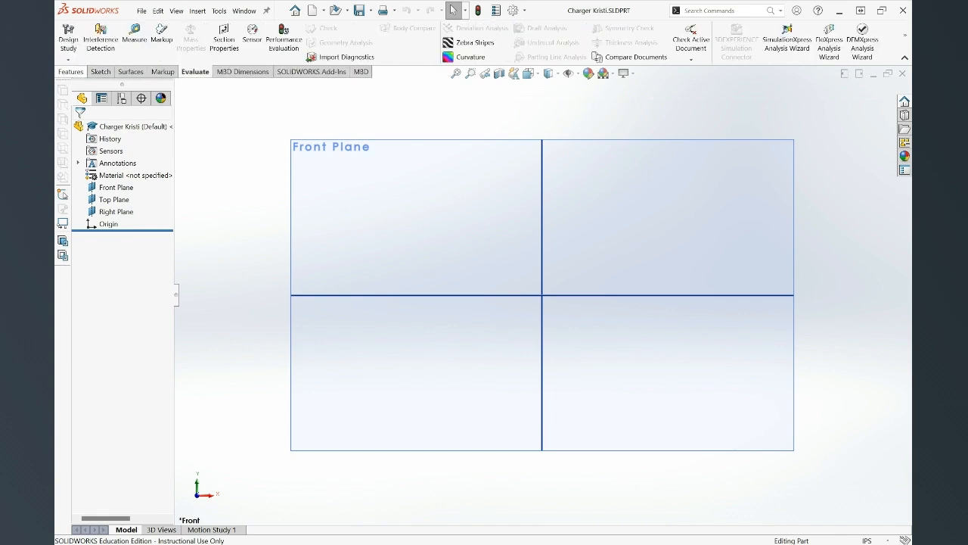
left_click(71, 71)
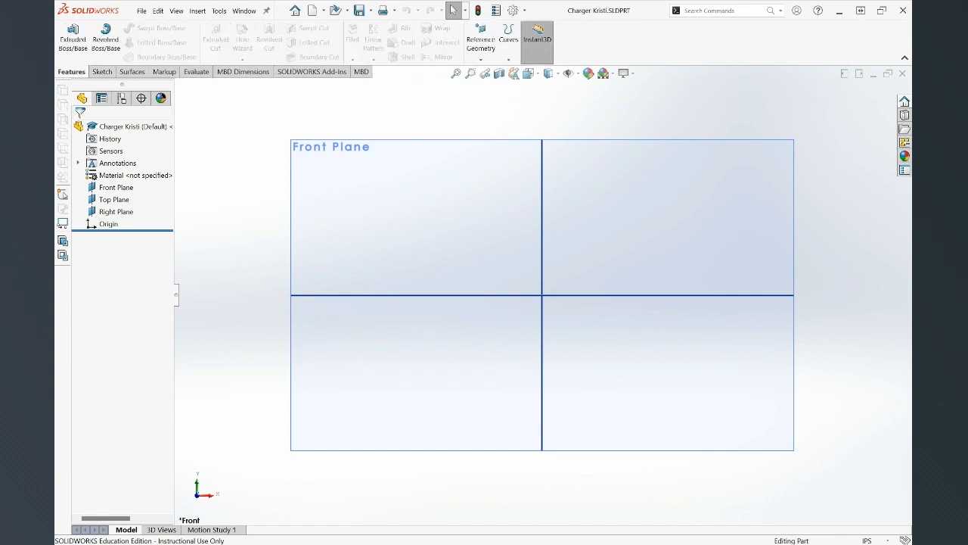
left_click(685, 11)
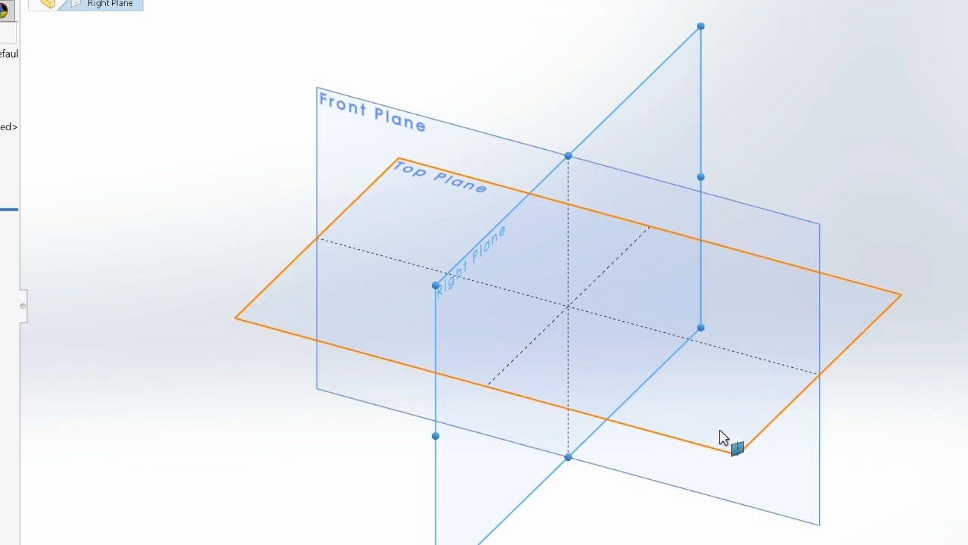
Create a reference plane offset 1.00 in above the Top Plane and name it Height Plane.
left_click(731, 447)
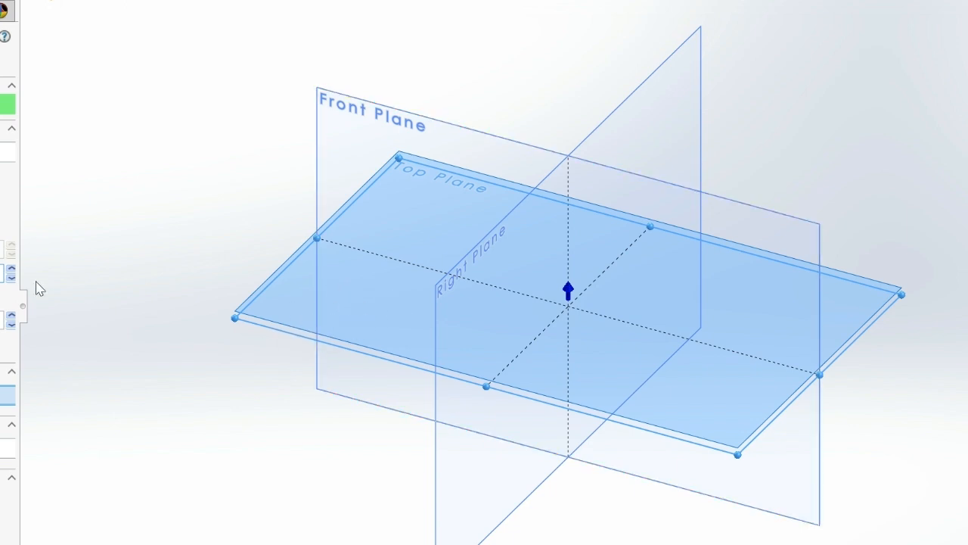
left_click(8, 149)
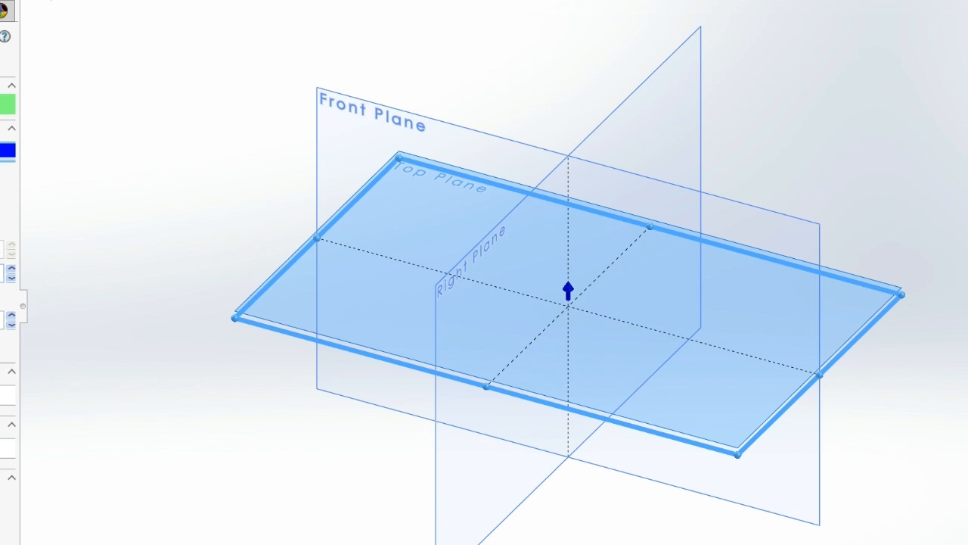
key("Return")
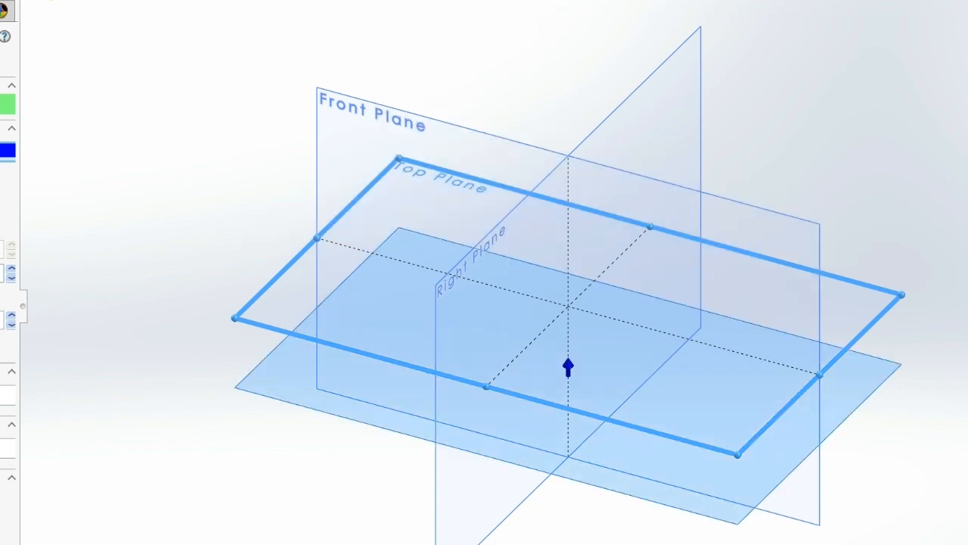
middle_click_drag(563, 276, 541, 235)
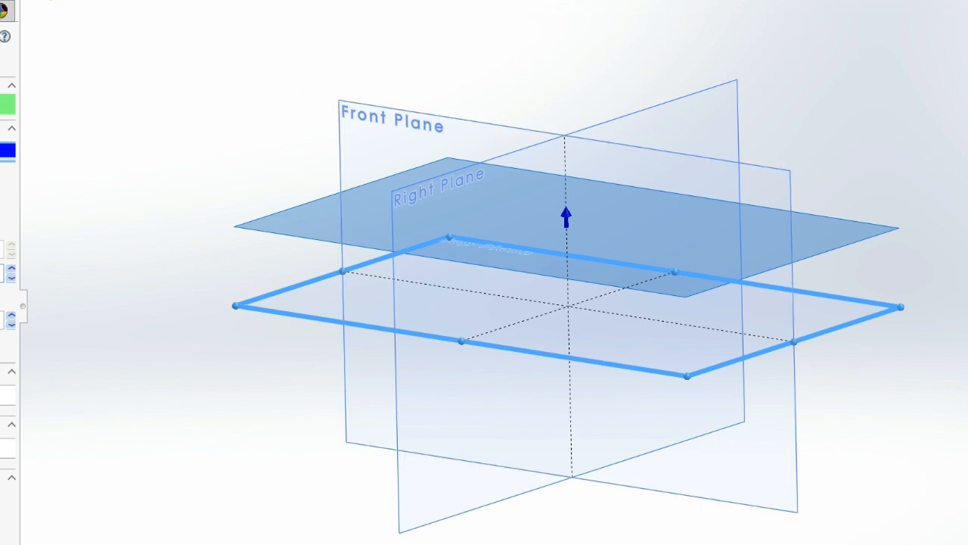
key("Return")
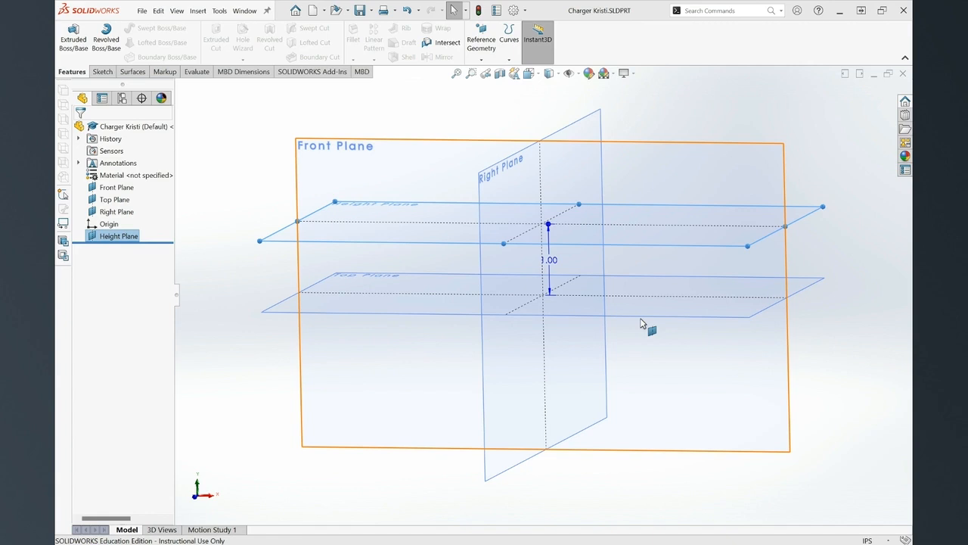
Sketch a corner rectangle about 1.36 in wide and 2.76 in high on the Top Plane, with its first corner on the vertical centre line above the origin.
left_click(393, 352)
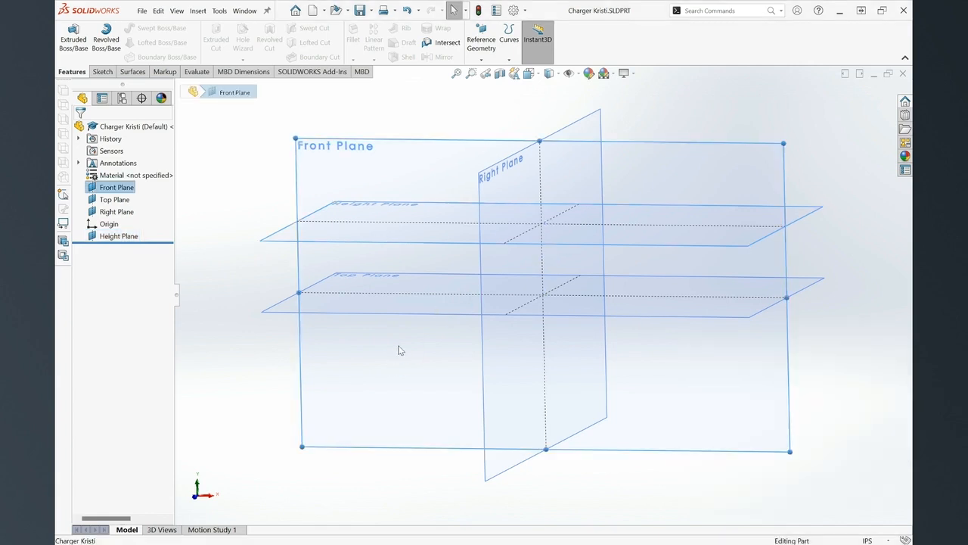
left_click(423, 311)
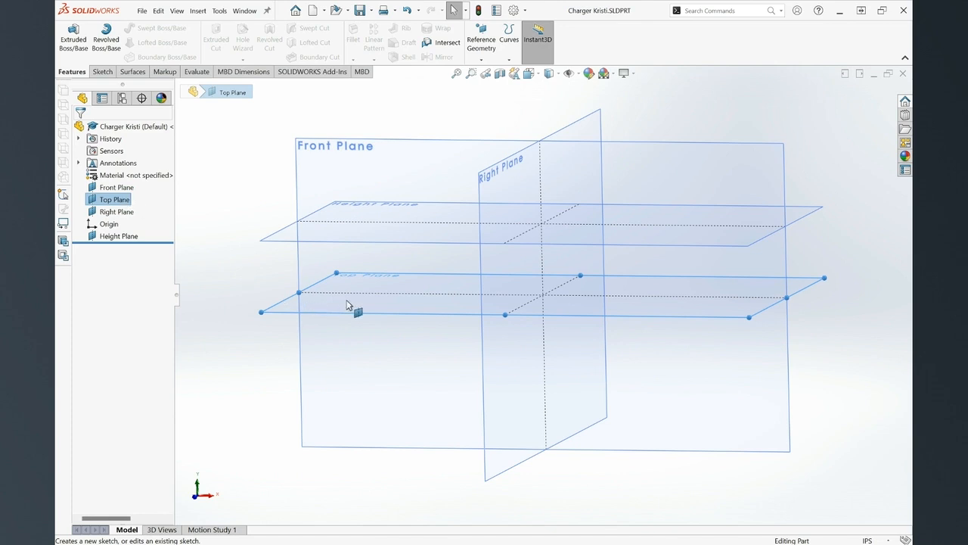
key("Escape")
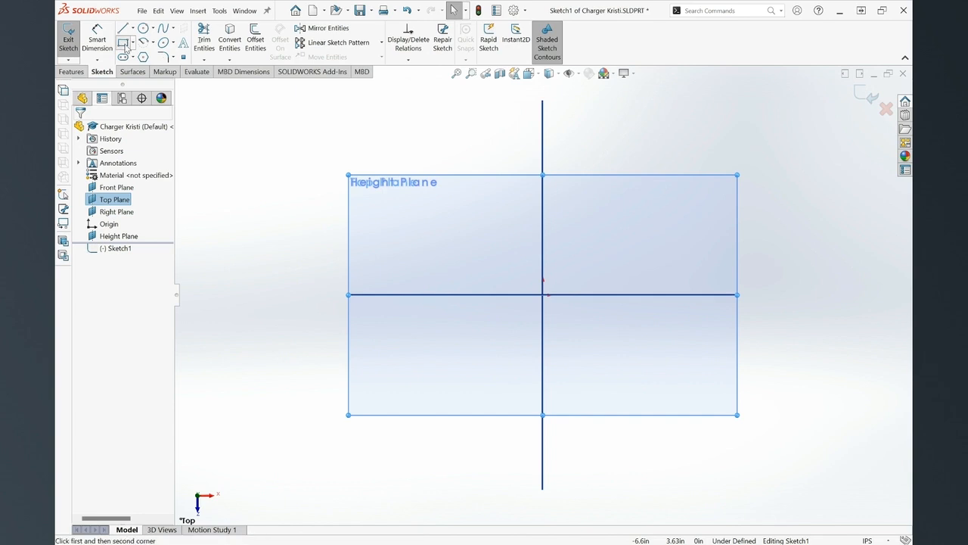
left_click(124, 46)
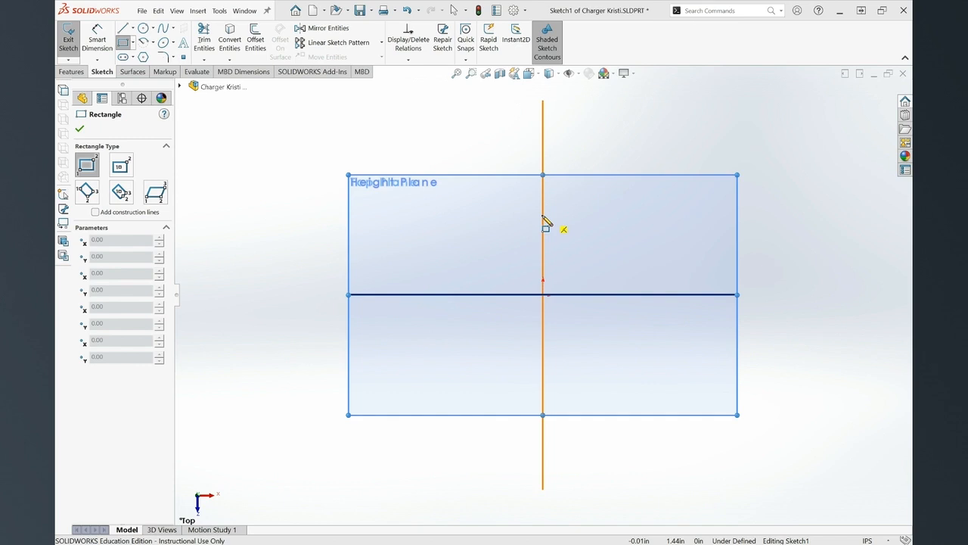
left_click(542, 216)
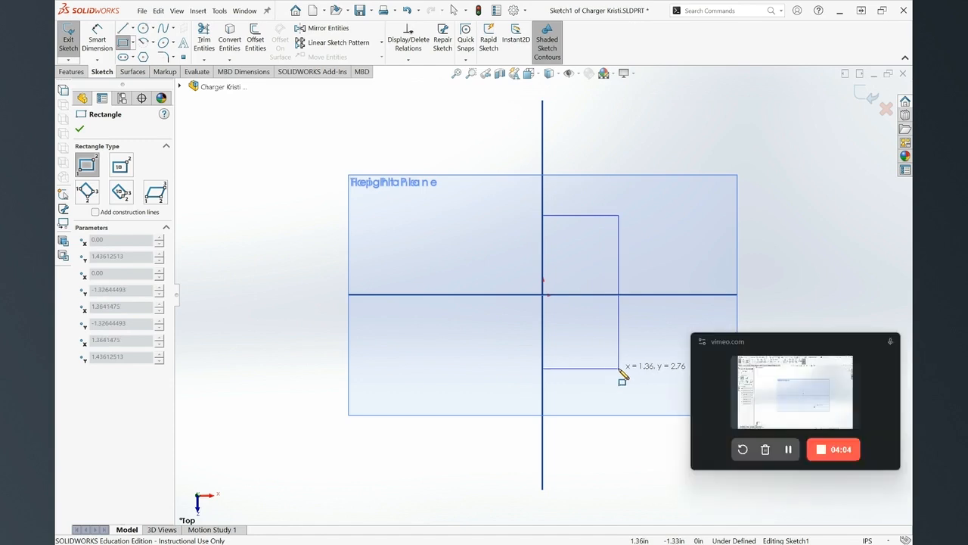
left_click(619, 370)
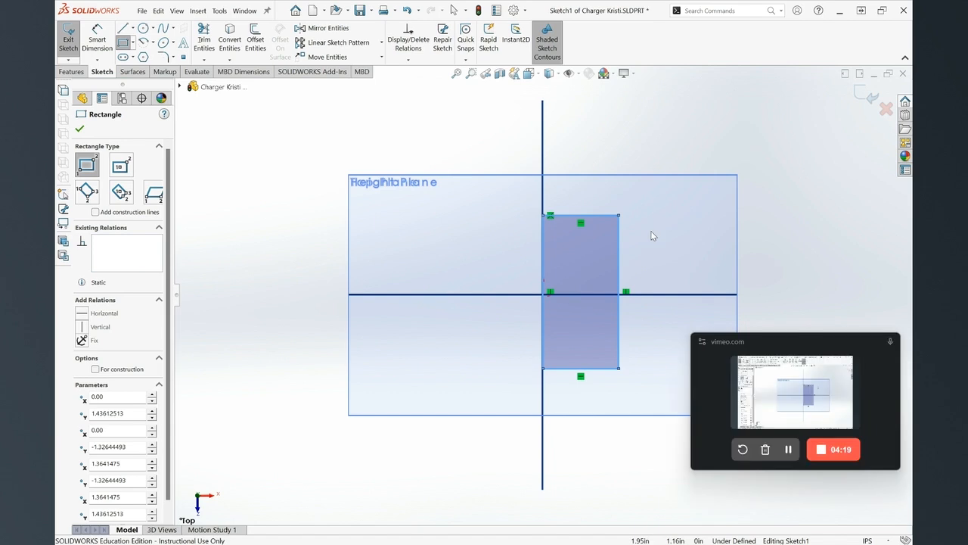
Make the midpoint of the rectangle's outer vertical edge coincident with the Front Plane.
key("Escape")
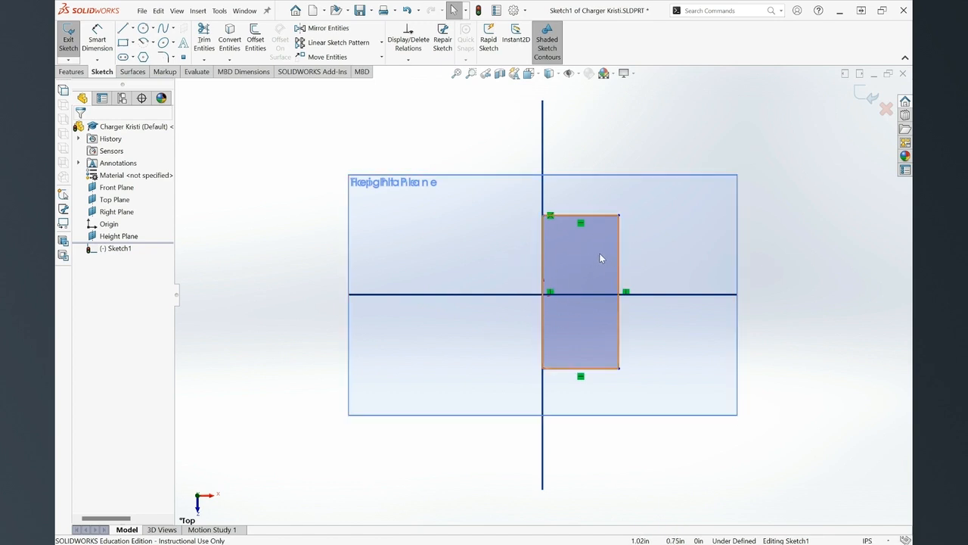
scroll(632, 304, "down", 2)
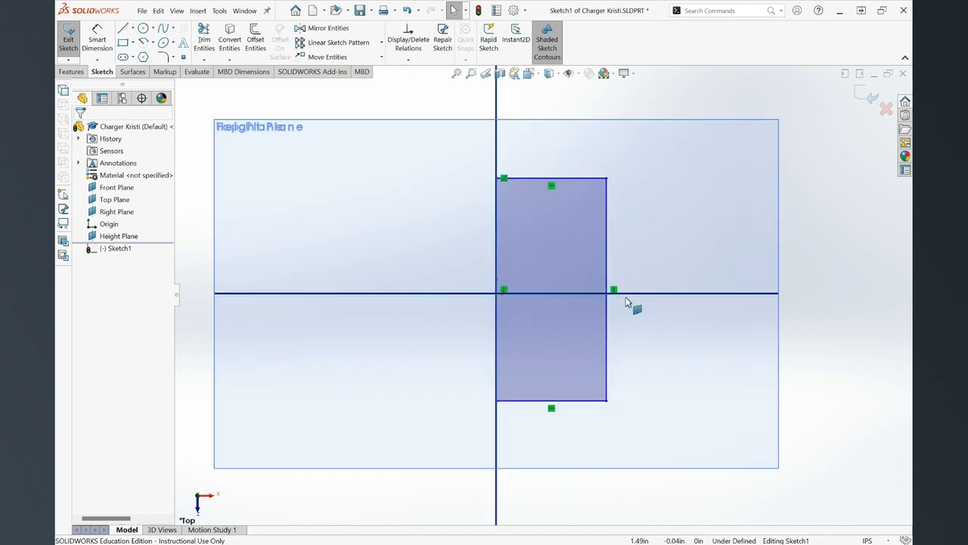
scroll(626, 302, "down", 3)
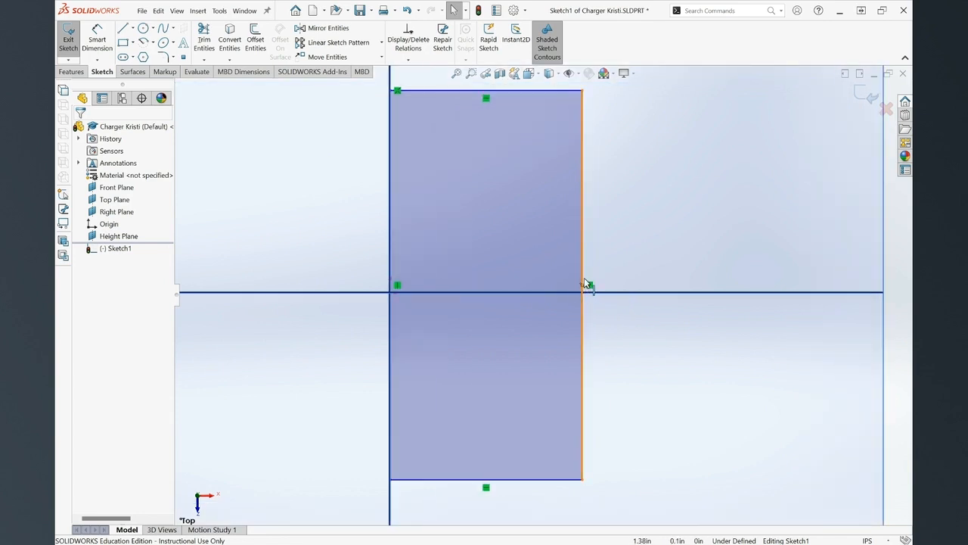
scroll(588, 289, "down", 3)
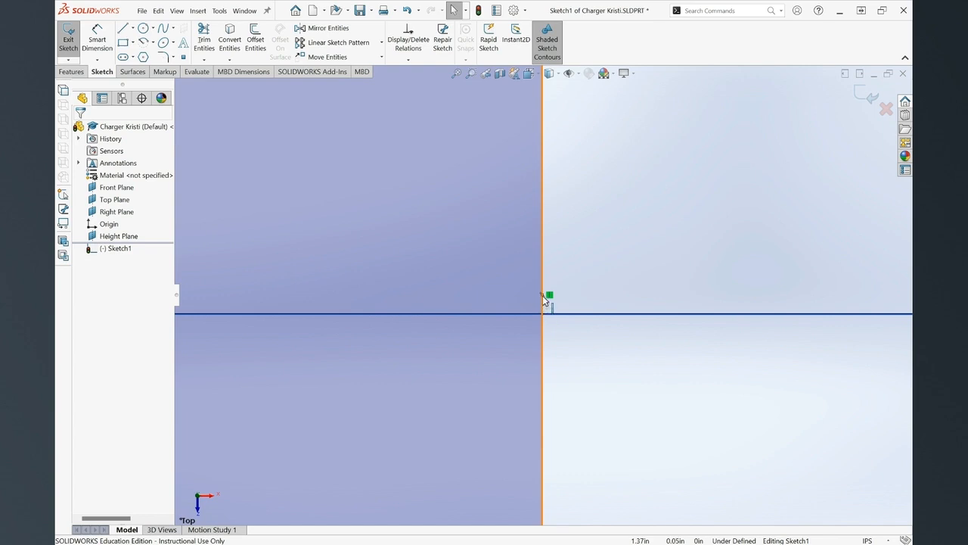
left_click(543, 300)
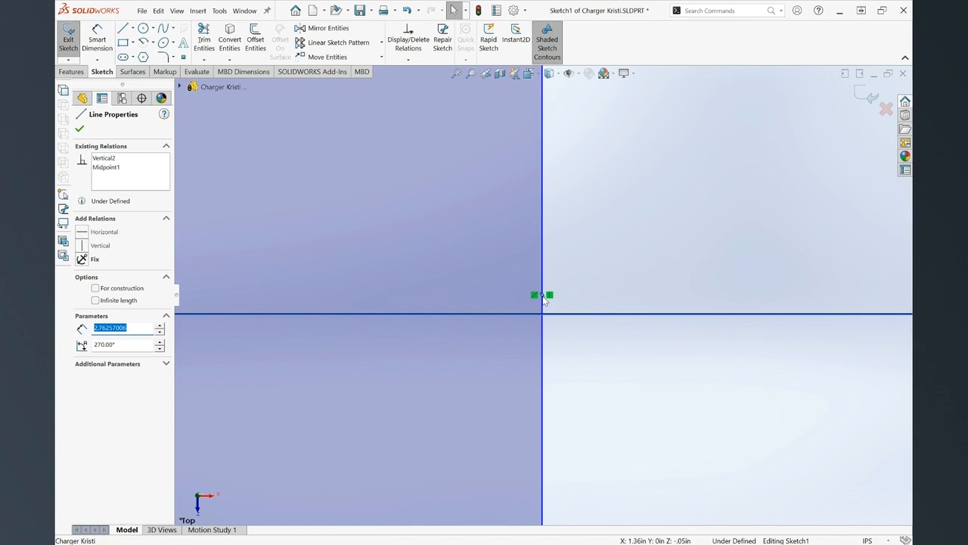
scroll(574, 317, "up", 3)
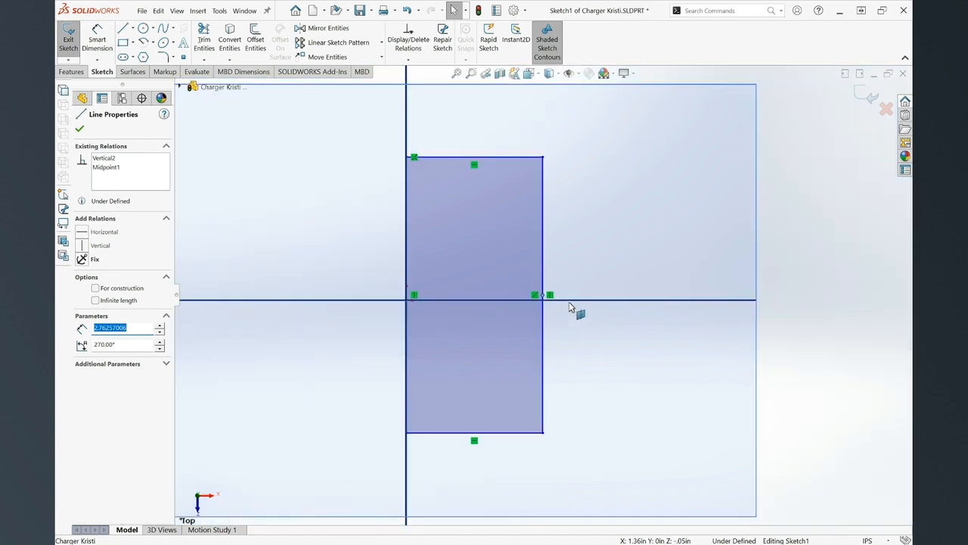
scroll(545, 299, "down", 5)
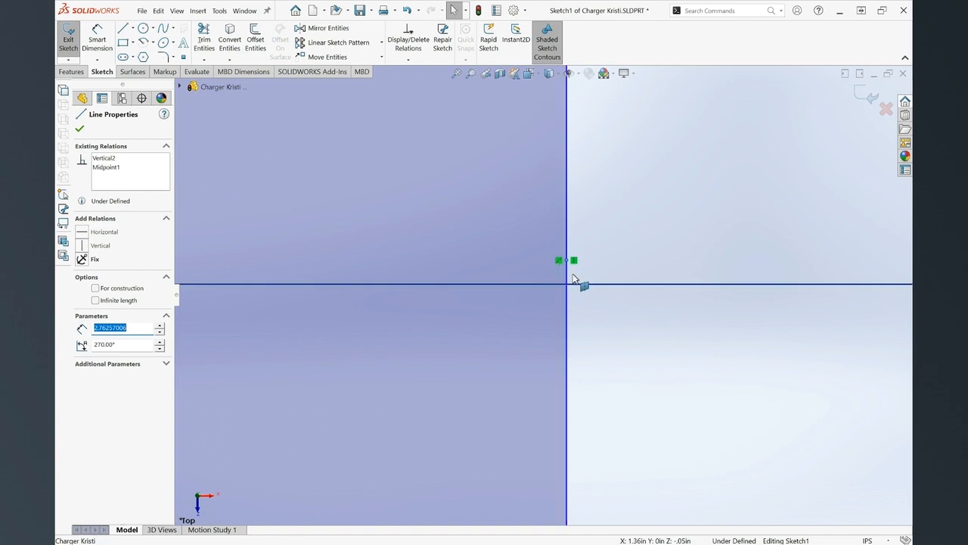
scroll(571, 264, "down", 2)
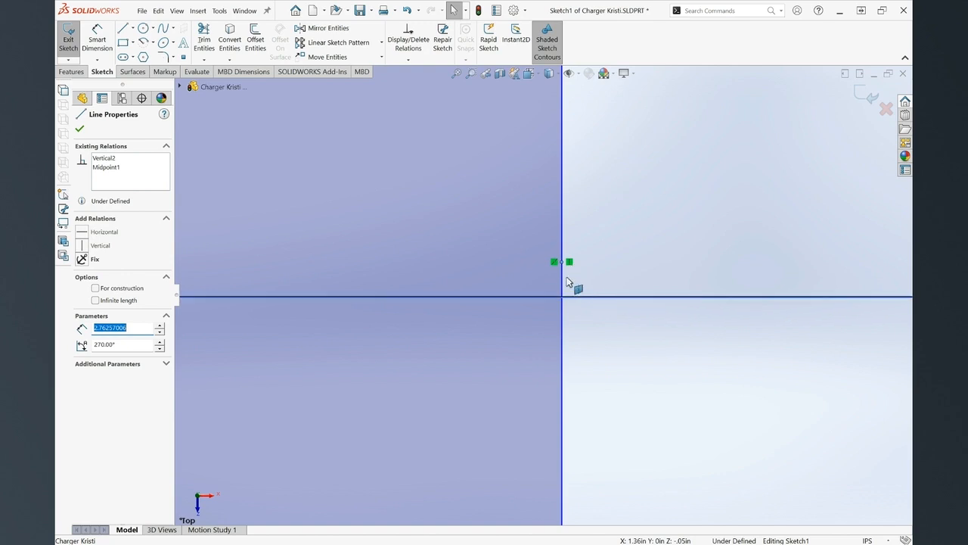
left_click(597, 301, "ctrl")
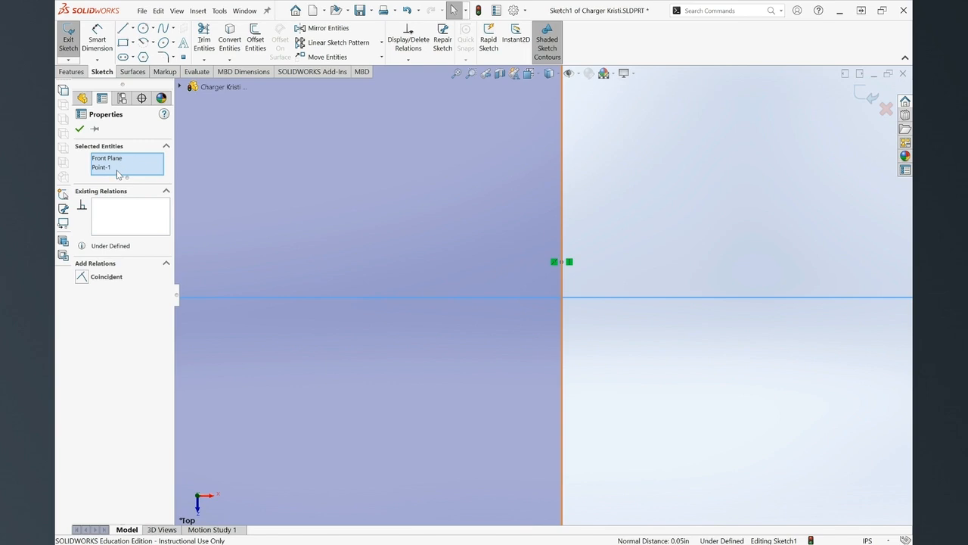
left_click(82, 277)
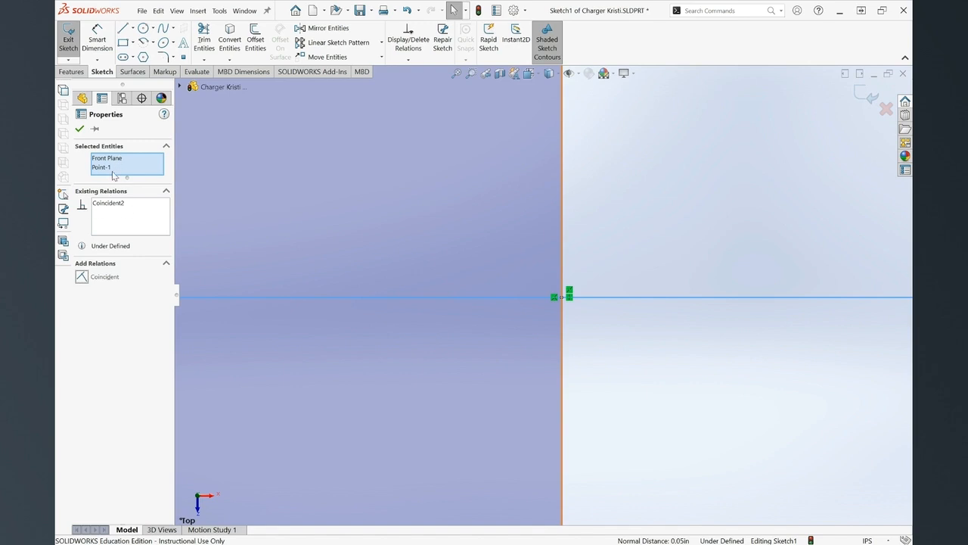
left_click_drag(562, 326, 553, 326)
scroll(552, 326, "up", 5)
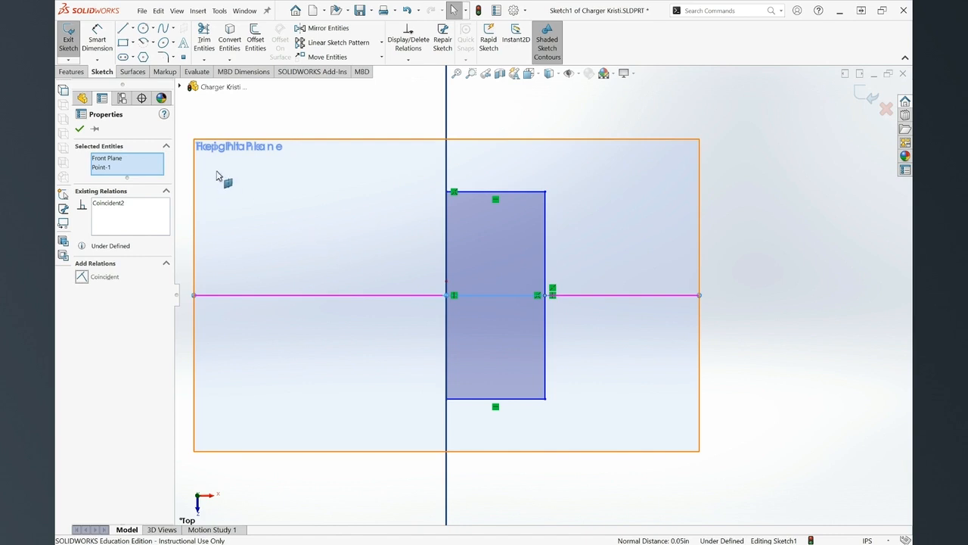
left_click(97, 44)
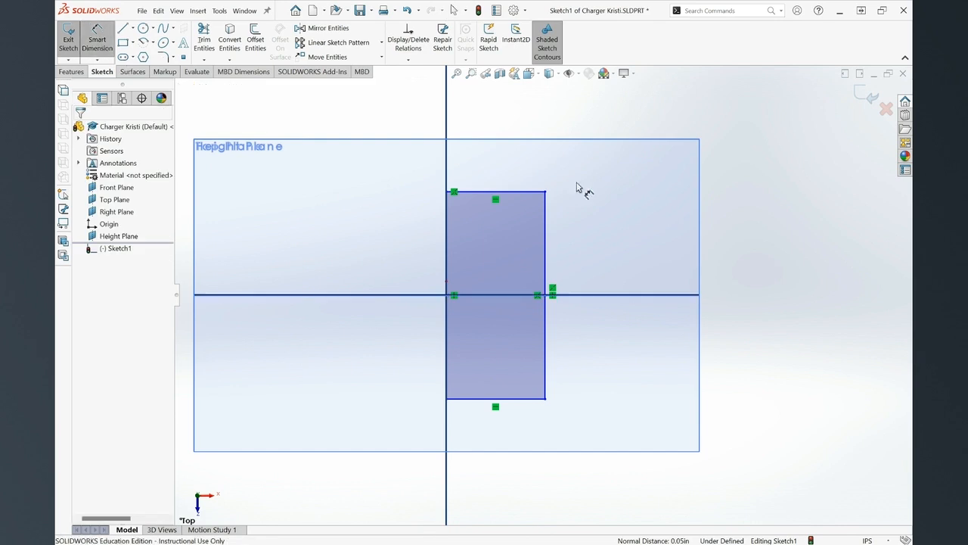
left_click(527, 195)
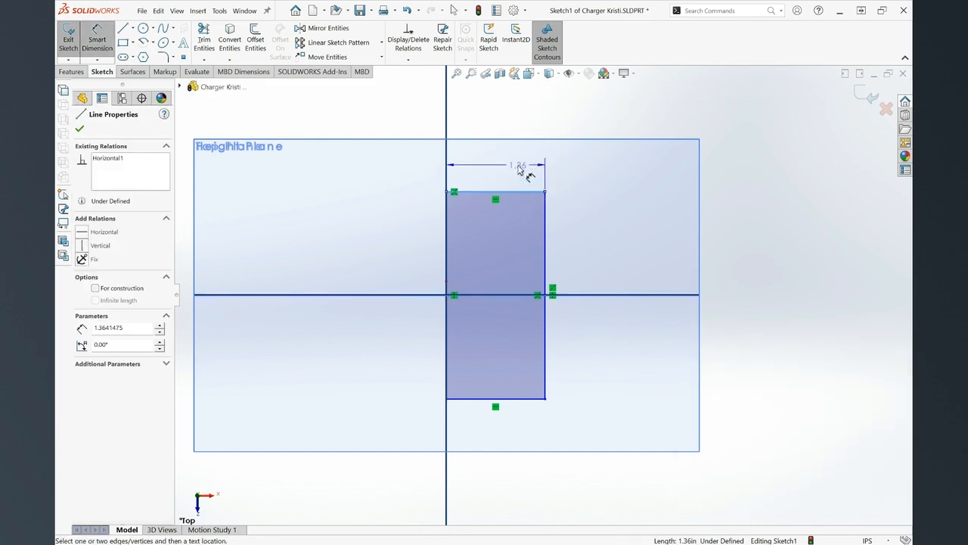
left_click(526, 125)
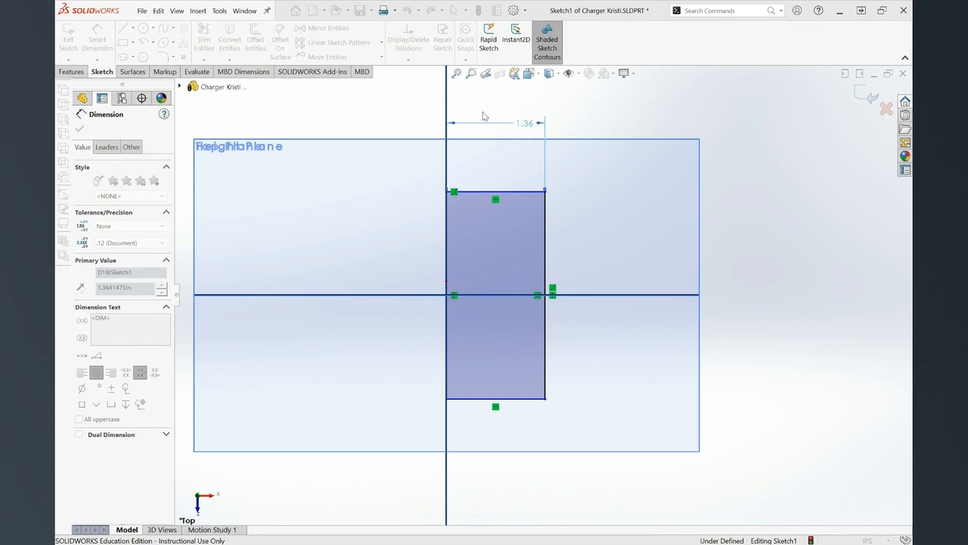
left_click(492, 108)
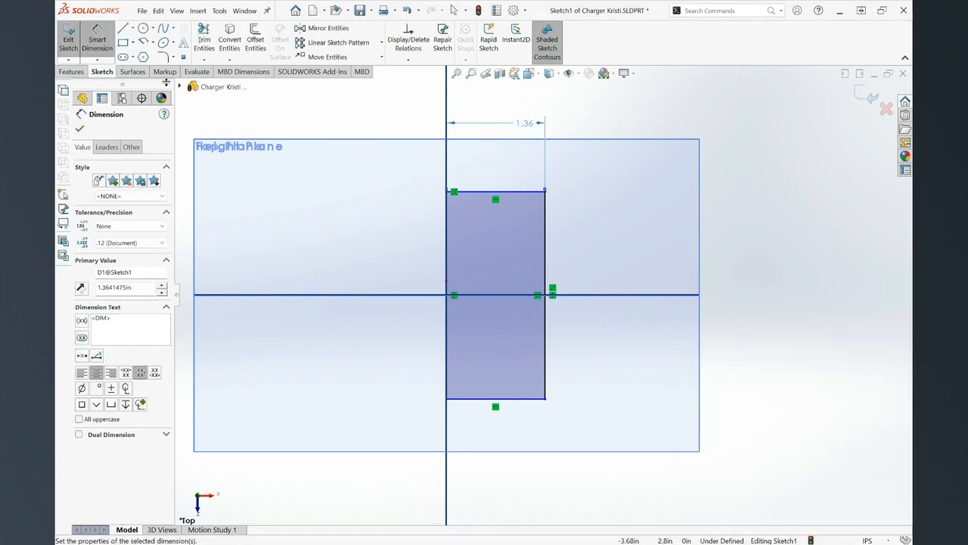
key("Escape")
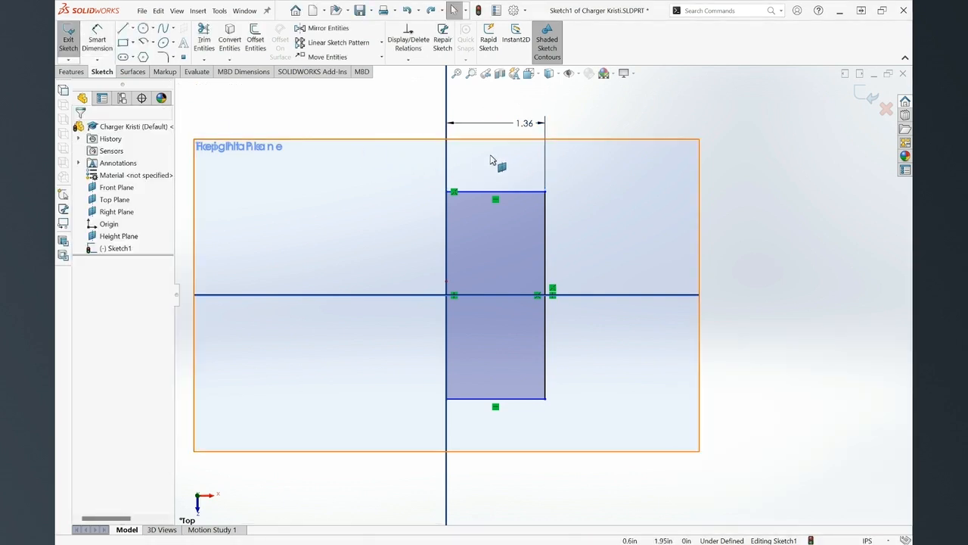
key("ctrl+z")
Dimension the rectangle 0.50 in wide along its upper edge and 1.00 in high along its outer vertical edge.
left_click(106, 39)
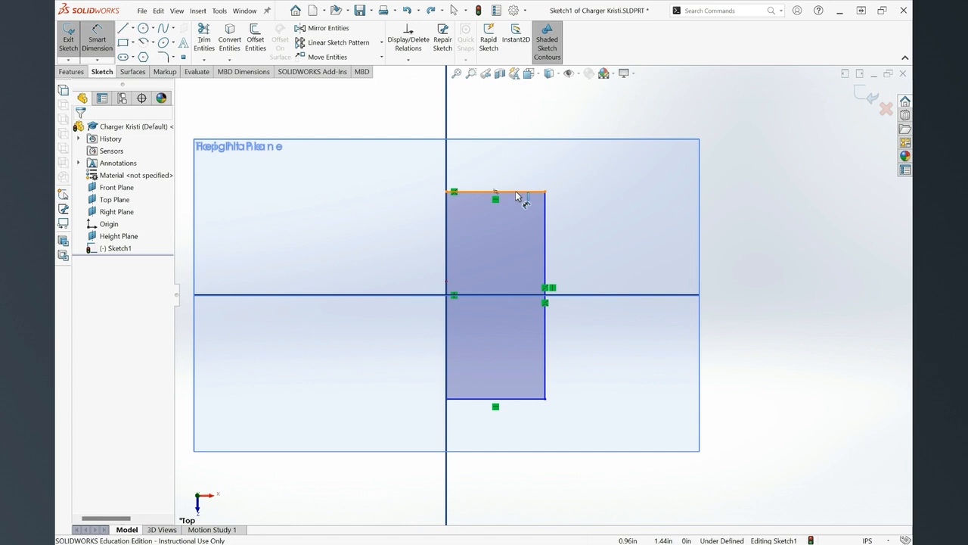
left_click(517, 194)
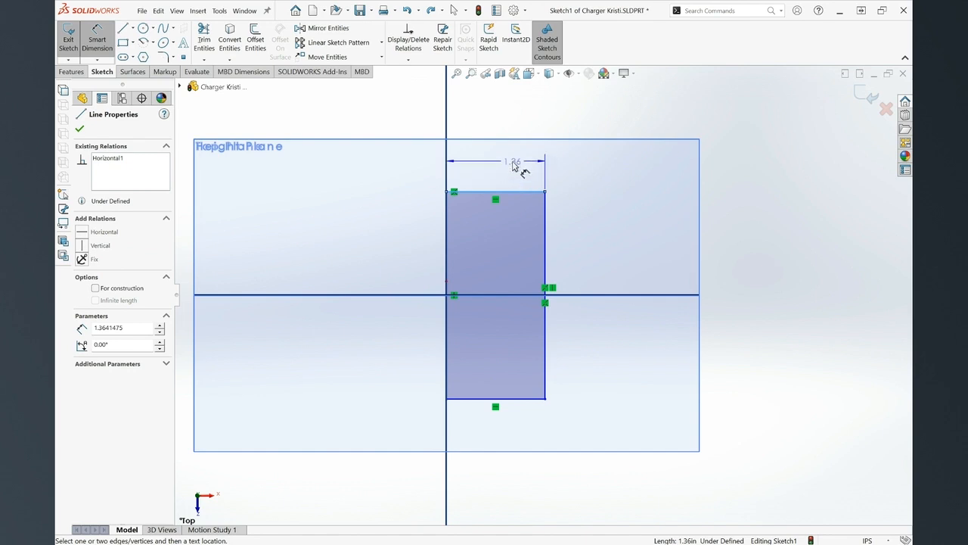
left_click(514, 164)
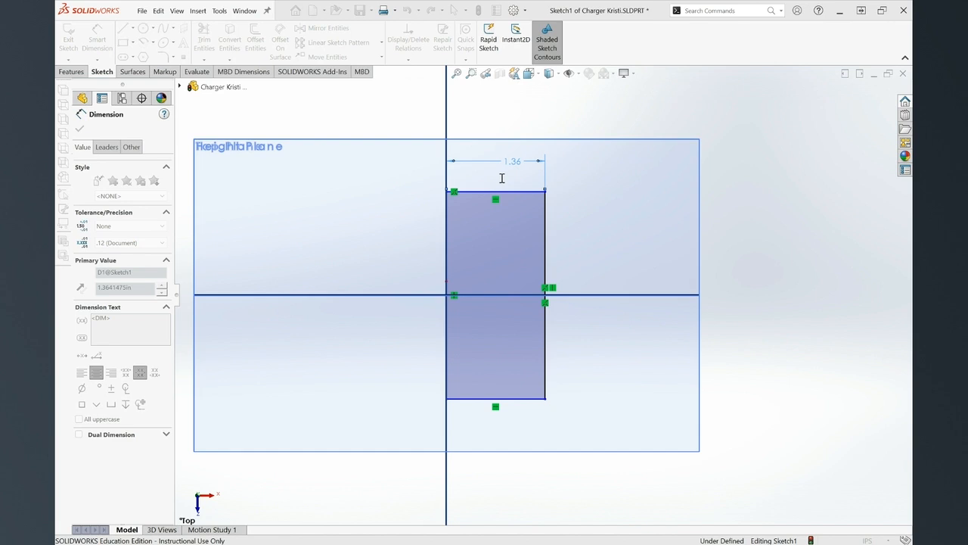
left_click(468, 150)
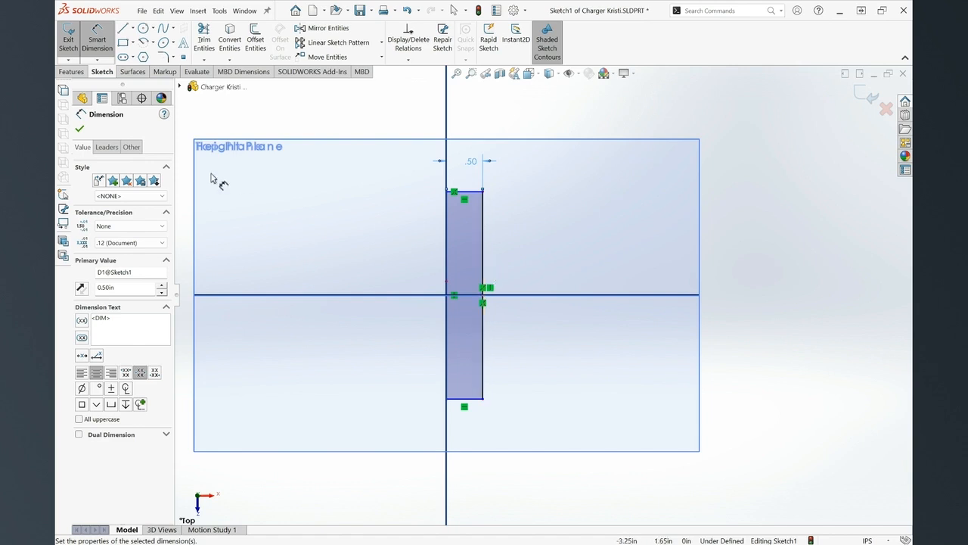
left_click(482, 261)
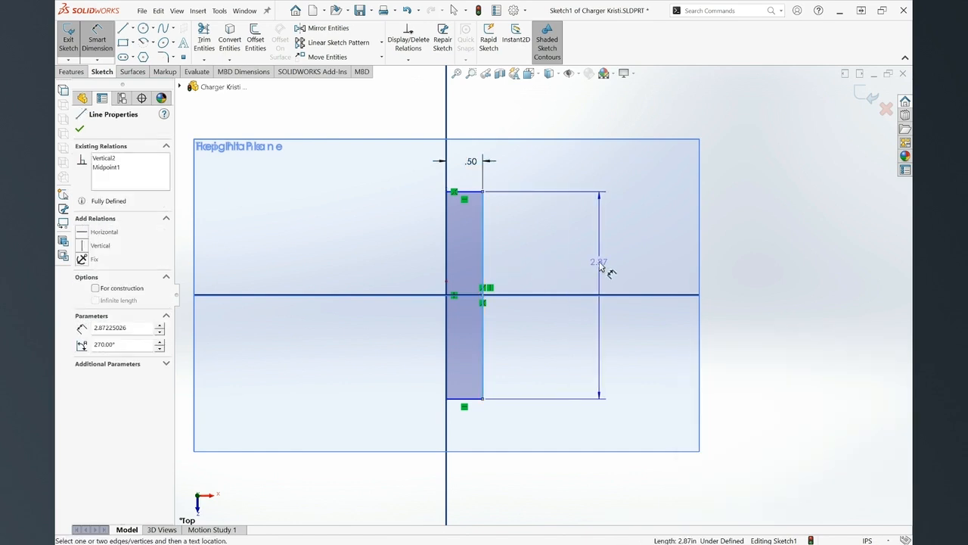
left_click(601, 266)
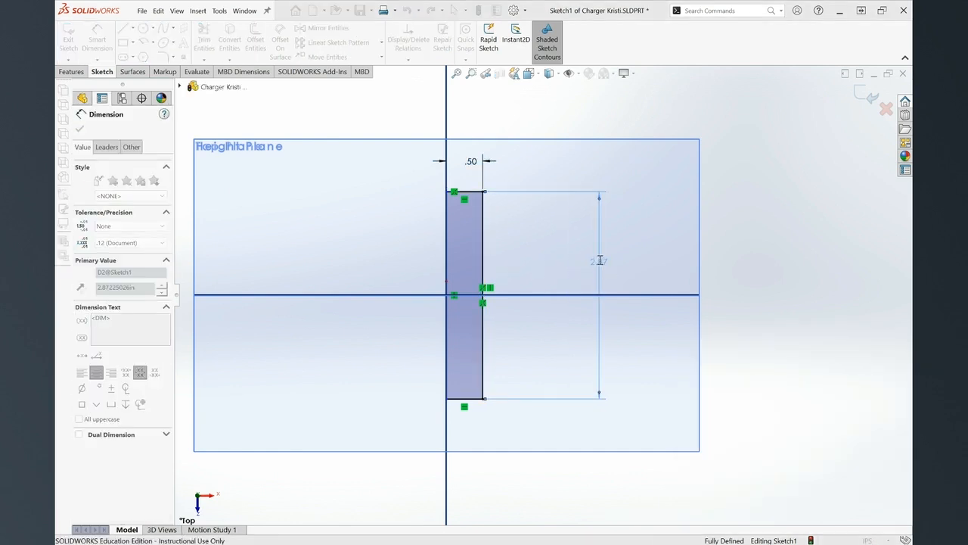
type("1")
key("Return")
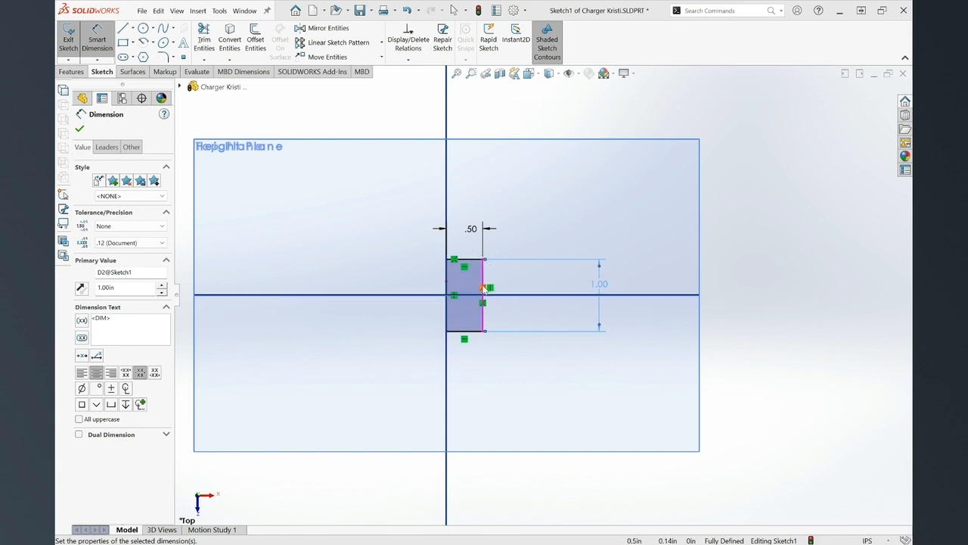
Round the rectangle's two outer corners with 0.20 in sketch fillets, keeping constrained corners.
scroll(484, 288, "down", 3)
scroll(482, 289, "down", 1)
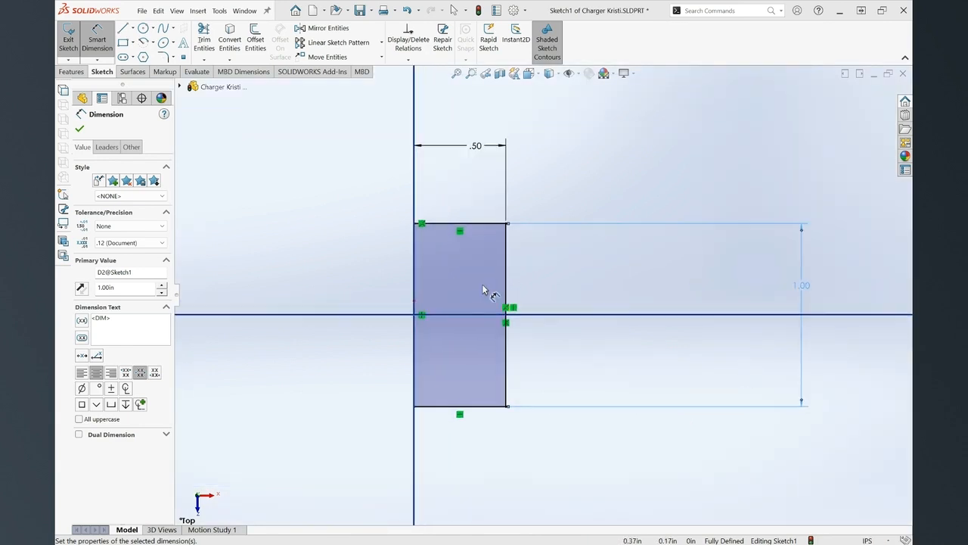
scroll(483, 289, "down", 1)
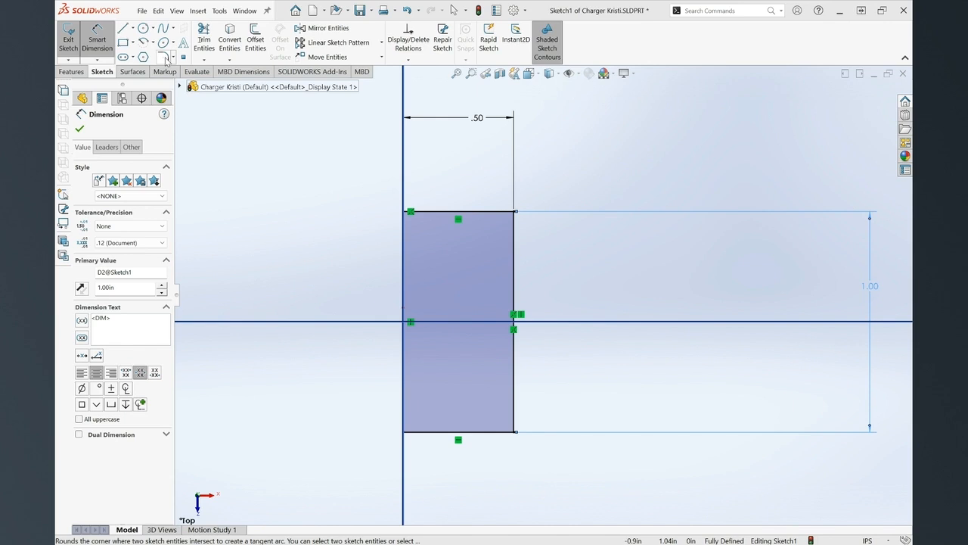
left_click(162, 57)
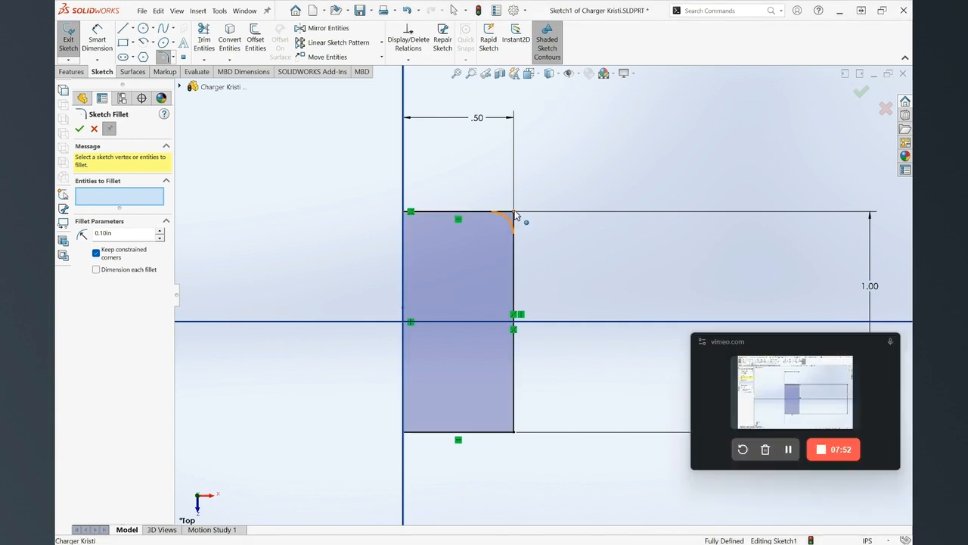
left_click(526, 292)
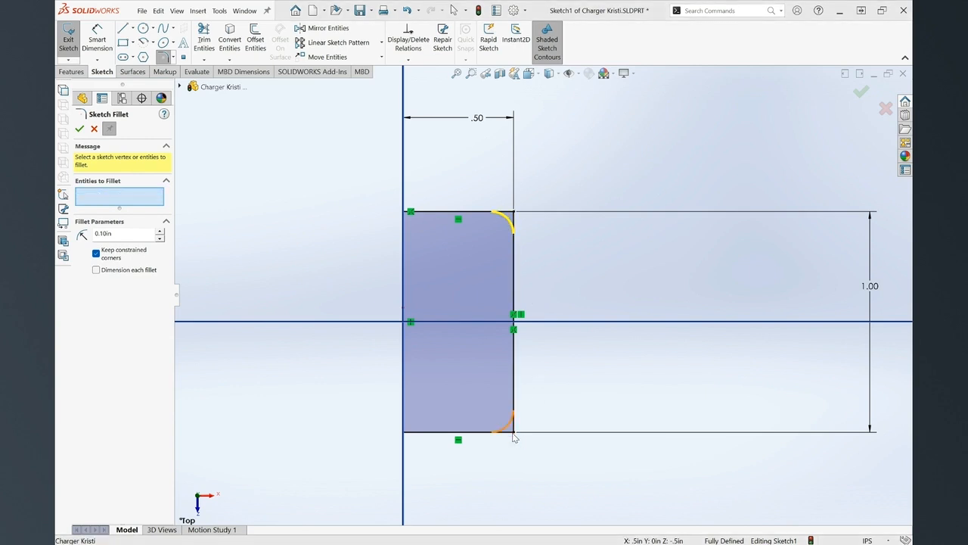
left_click(519, 295)
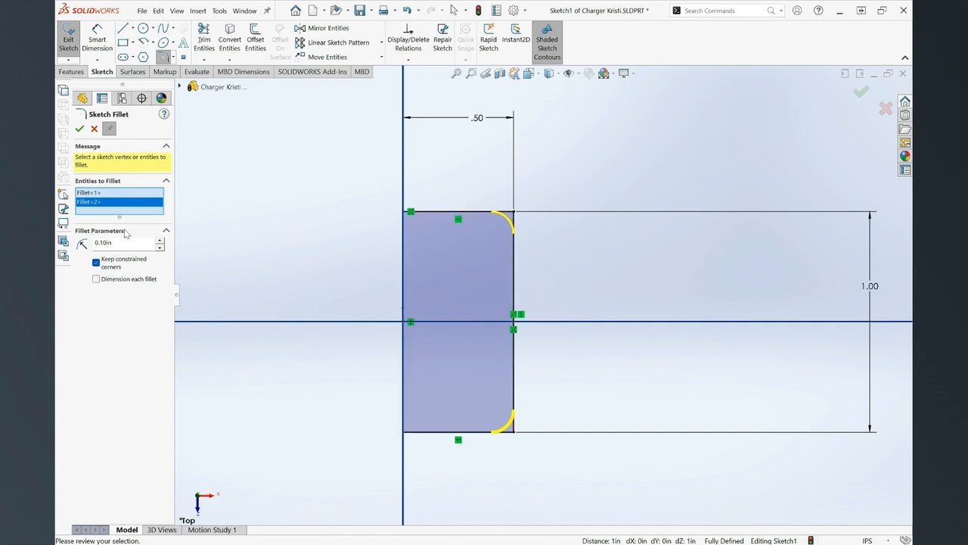
left_click_drag(121, 242, 81, 243)
key("BackSpace")
type(".2")
key("Return")
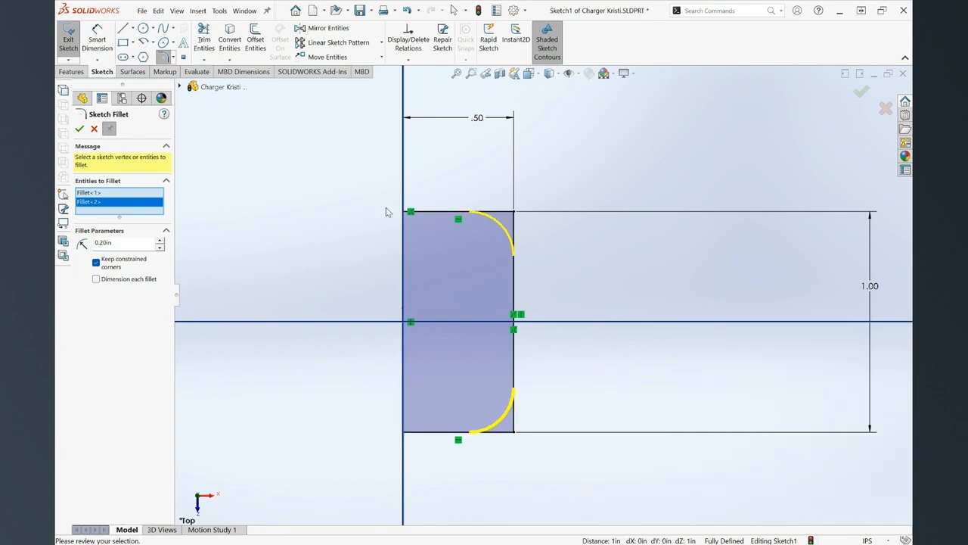
left_click(80, 131)
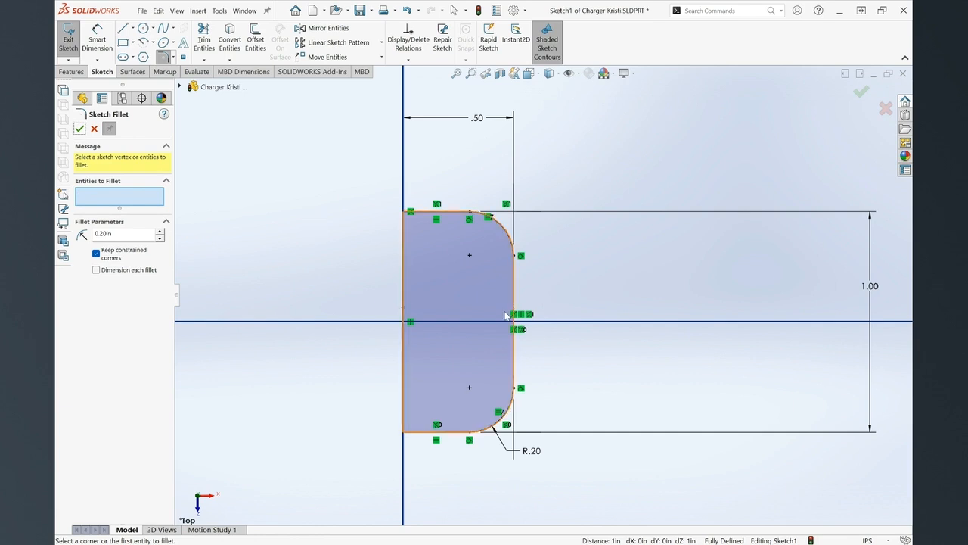
scroll(482, 332, "down", 1)
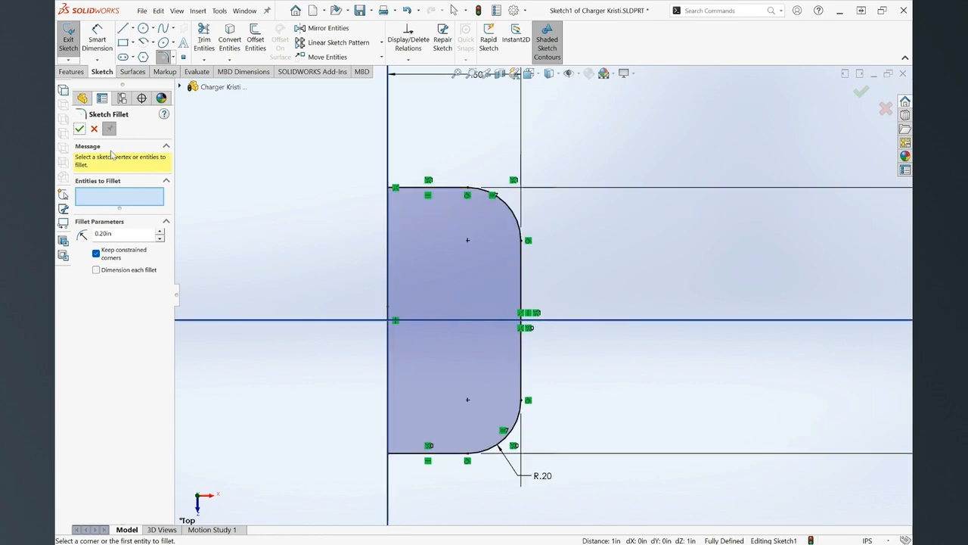
left_click(80, 129)
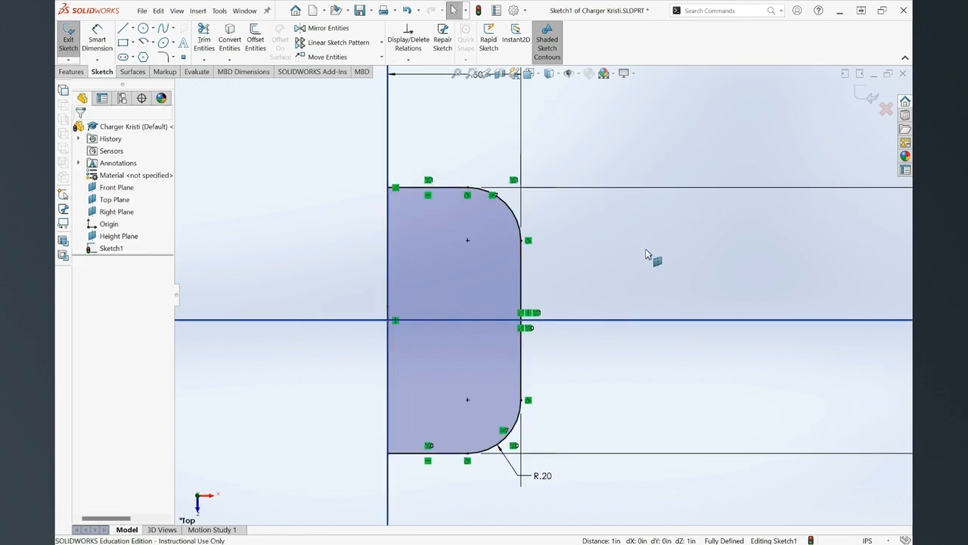
Exit the base profile sketch and save the part.
key("f")
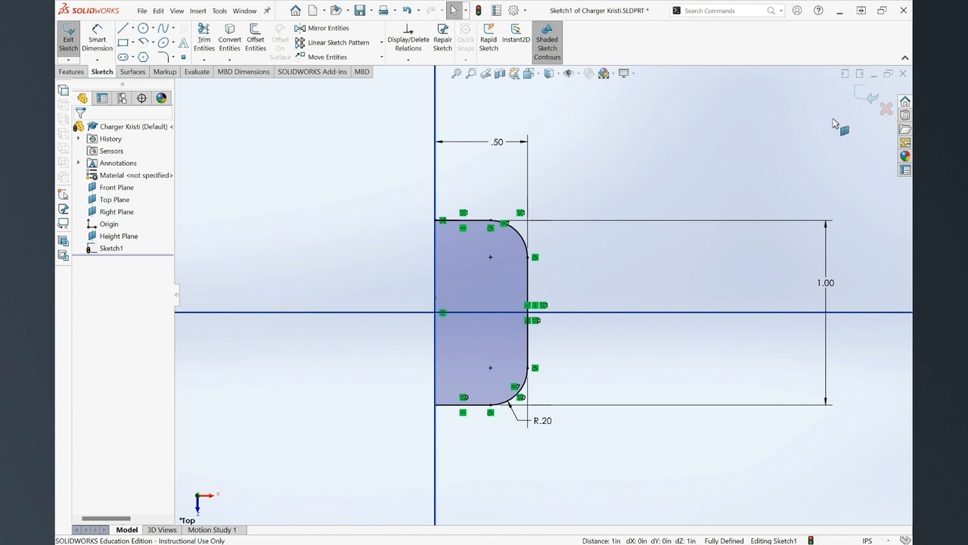
left_click(862, 101)
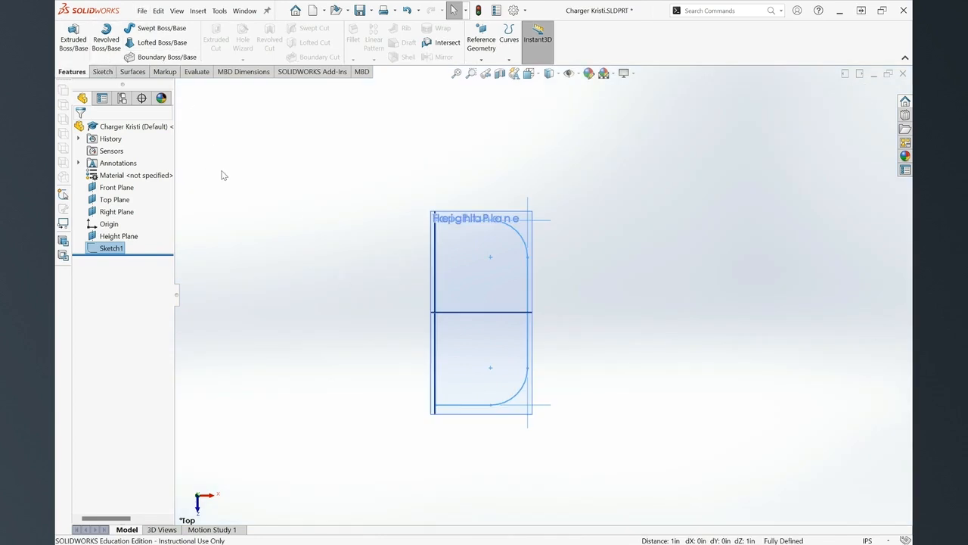
key("ctrl+s")
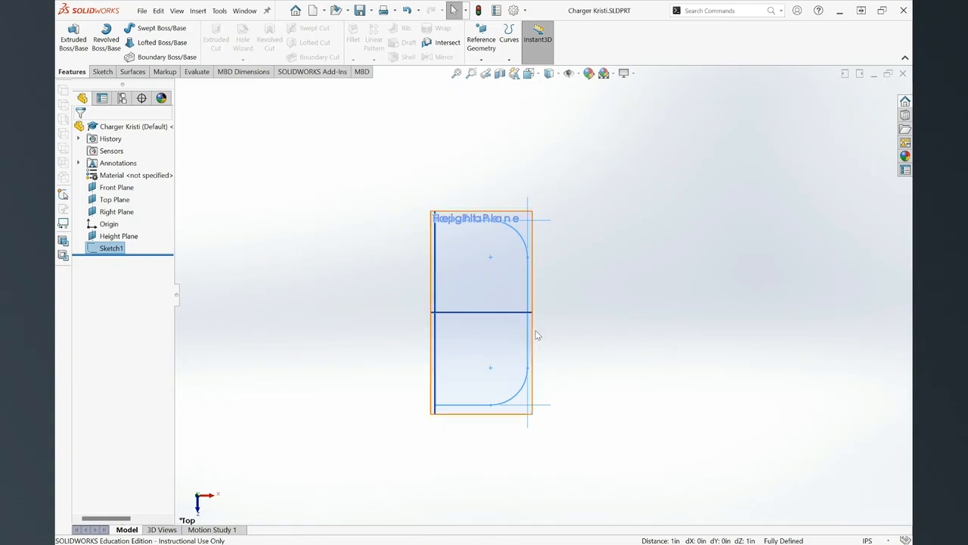
key("ctrl+7")
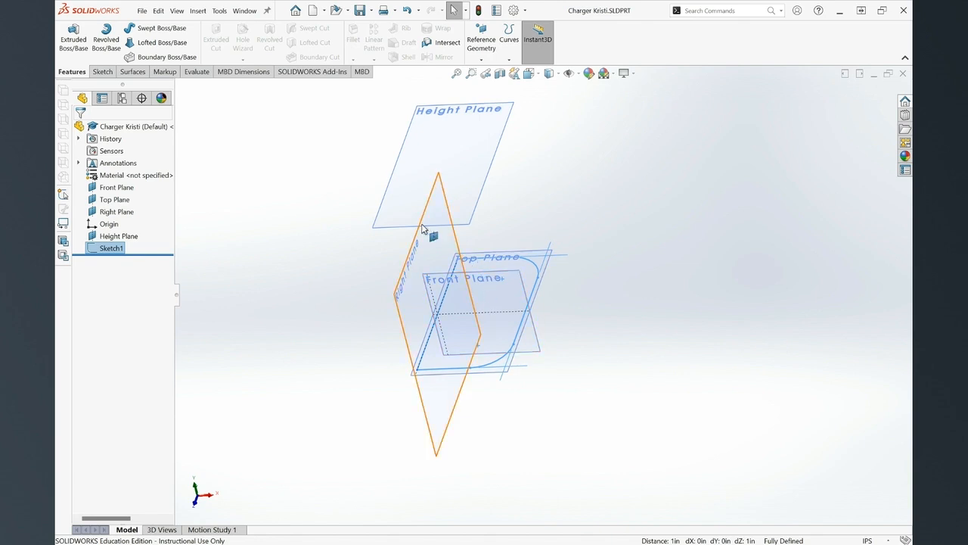
left_click(74, 43)
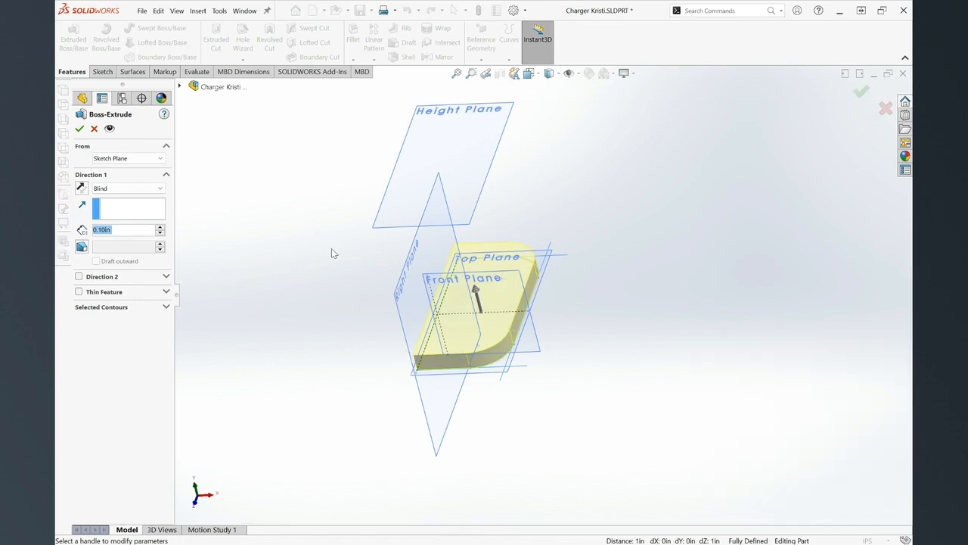
left_click(885, 108)
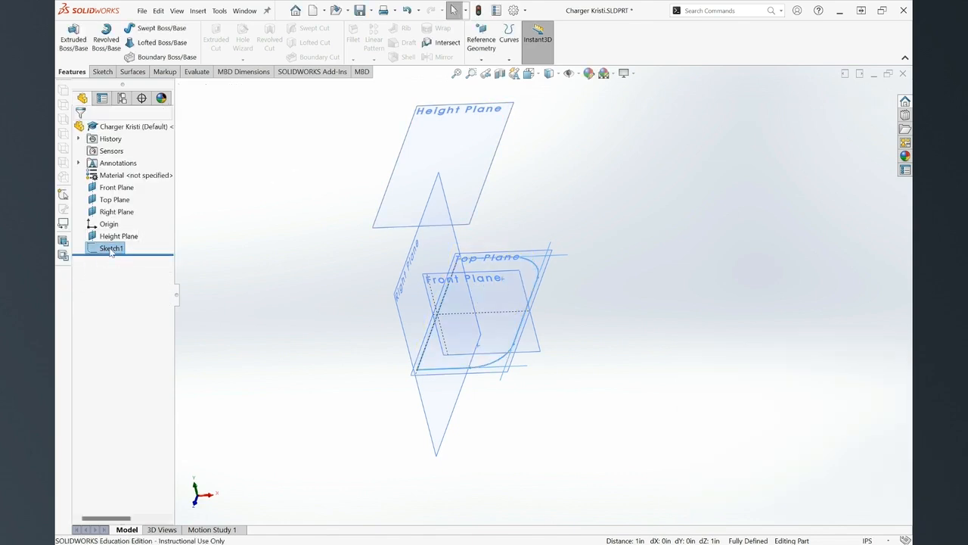
left_click(243, 227)
Extrude the closed contour of the base sketch Up To Surface, ending at the Height Plane.
left_click(74, 45)
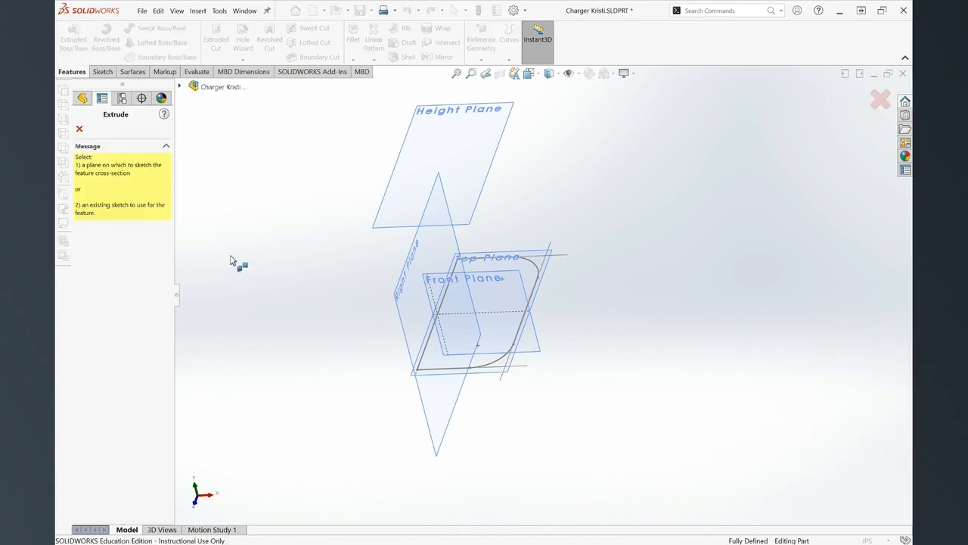
left_click(452, 373)
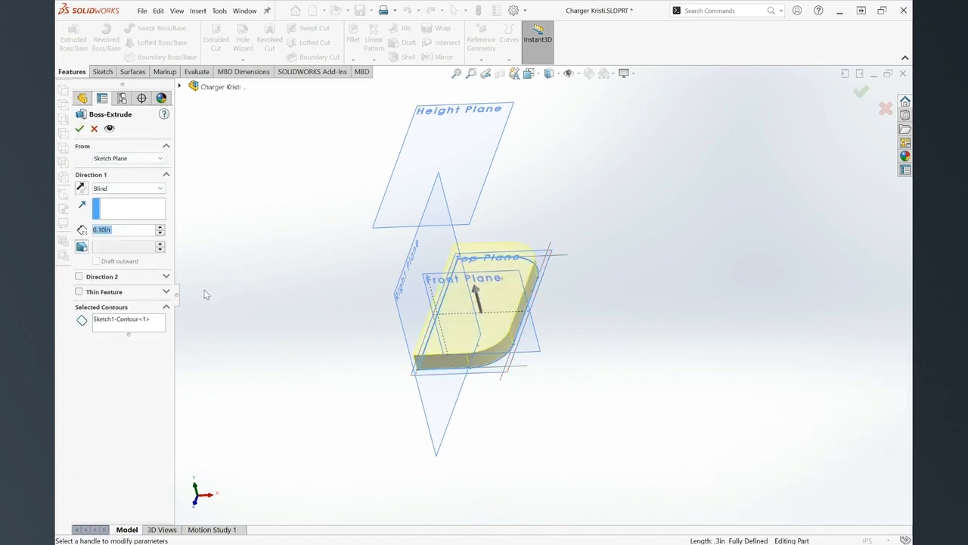
left_click(110, 324)
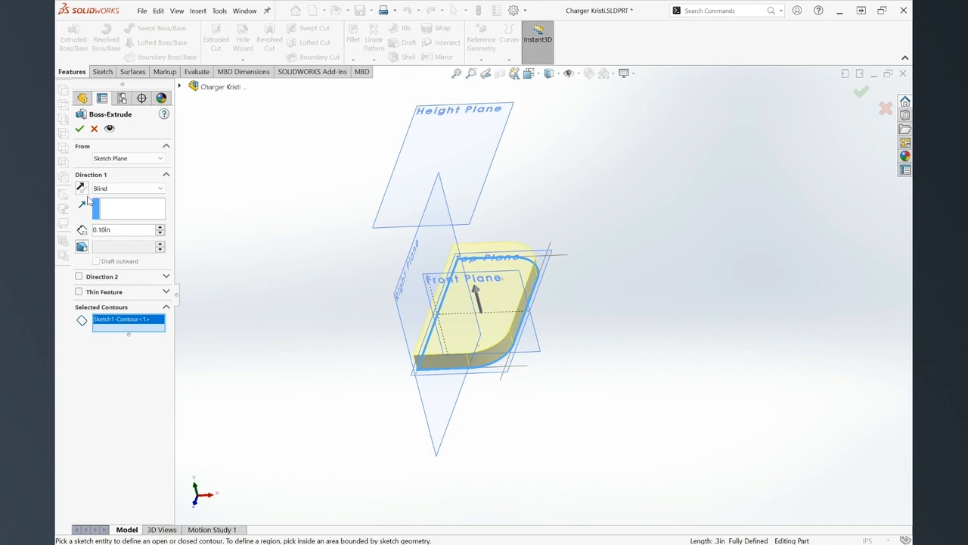
left_click(83, 190)
left_click(83, 190)
left_click(84, 191)
left_click(84, 190)
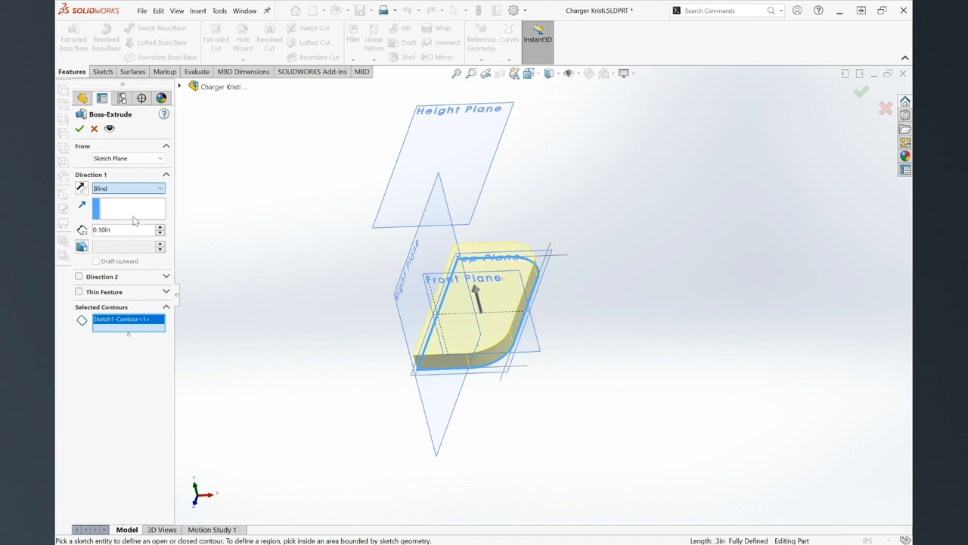
key("Down")
key("Down")
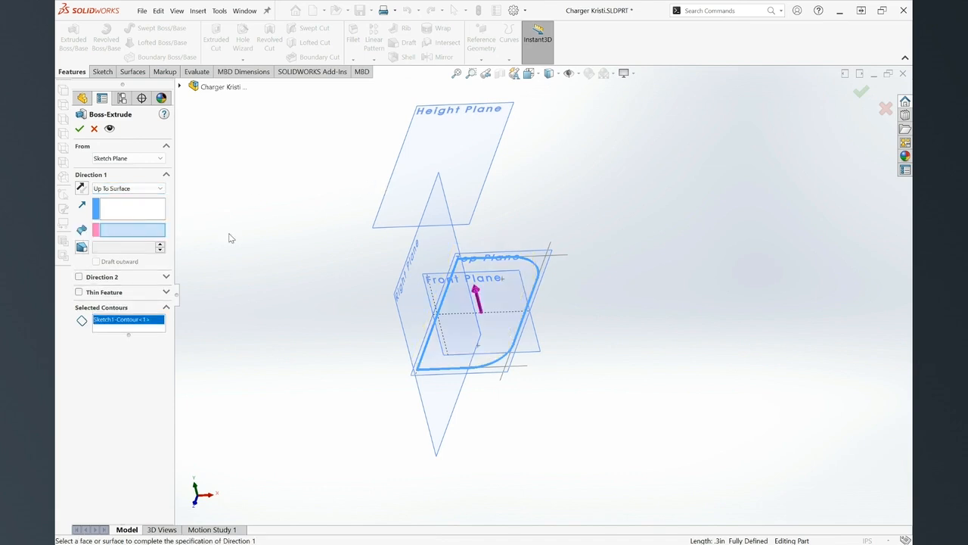
left_click(477, 207)
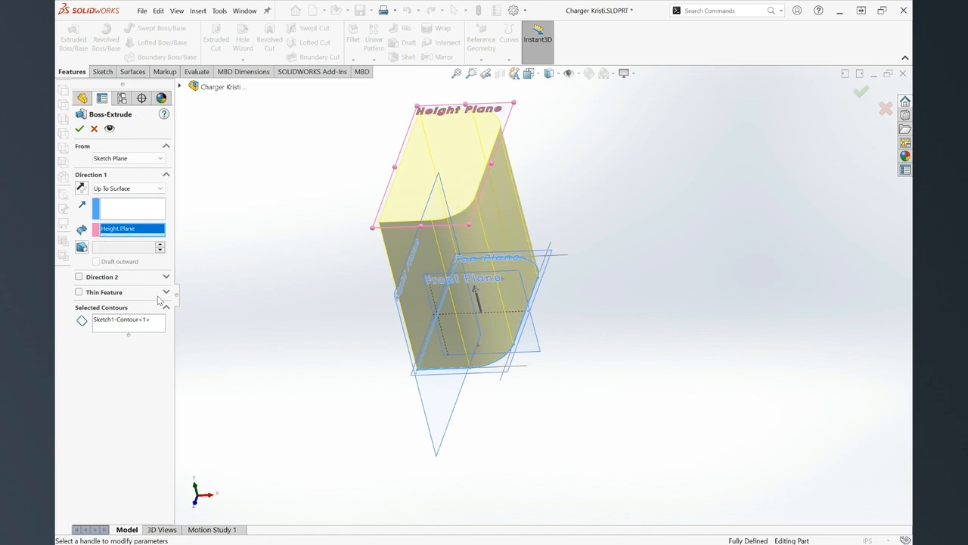
left_click(80, 130)
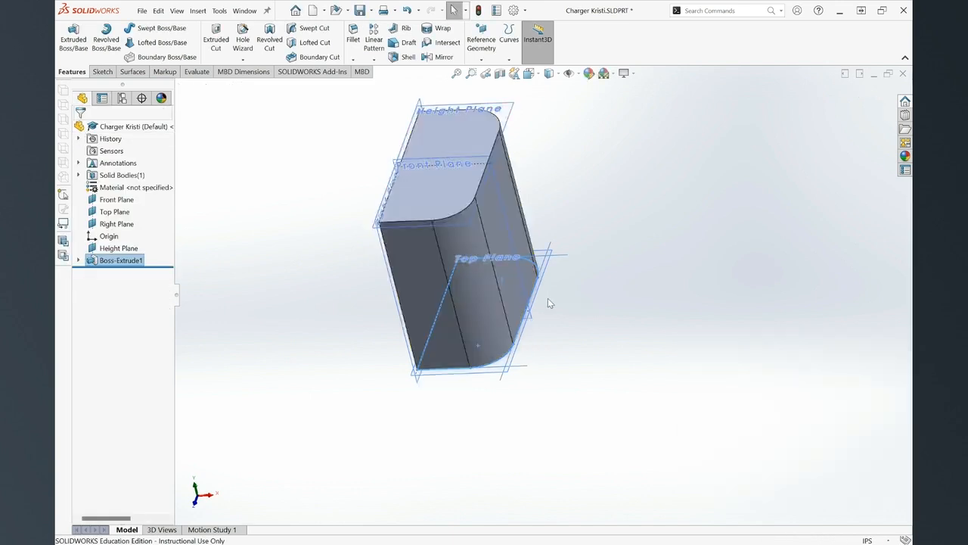
Examine the extruded block and the contents of the part's Solid Bodies folder.
scroll(519, 289, "up", 3)
mouse_move(519, 289)
middle_mouse_down()
mouse_move(529, 259)
mouse_move(527, 274)
middle_mouse_up()
scroll(515, 261, "down", 4)
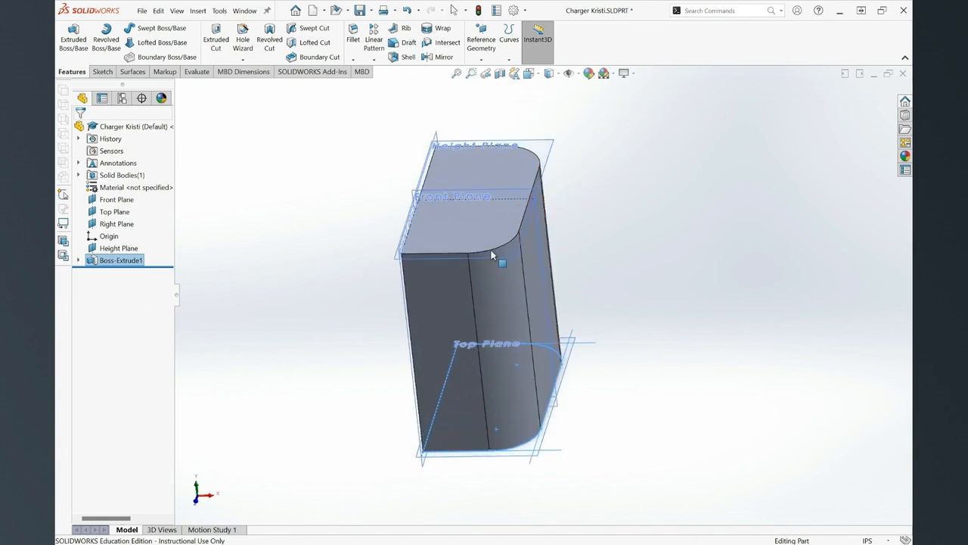
left_click(78, 174)
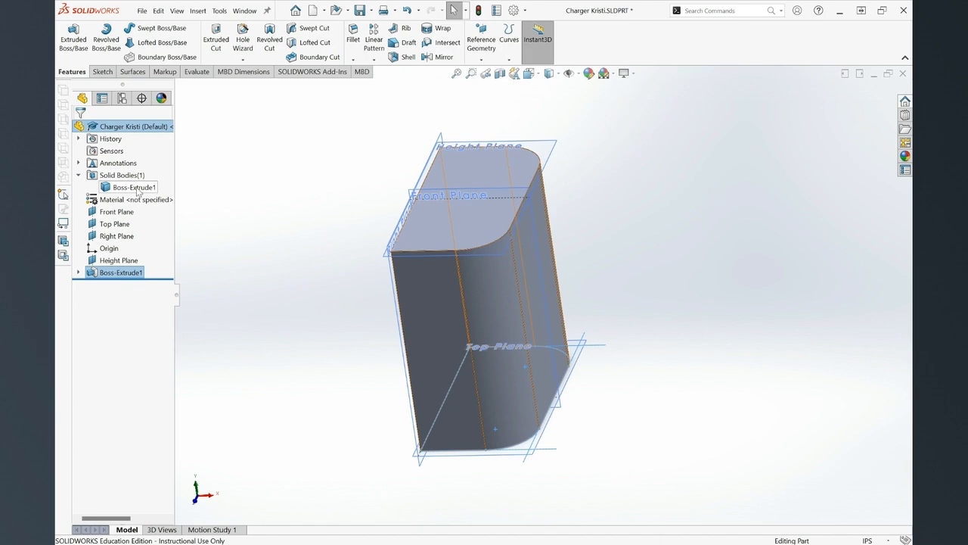
left_click(78, 175)
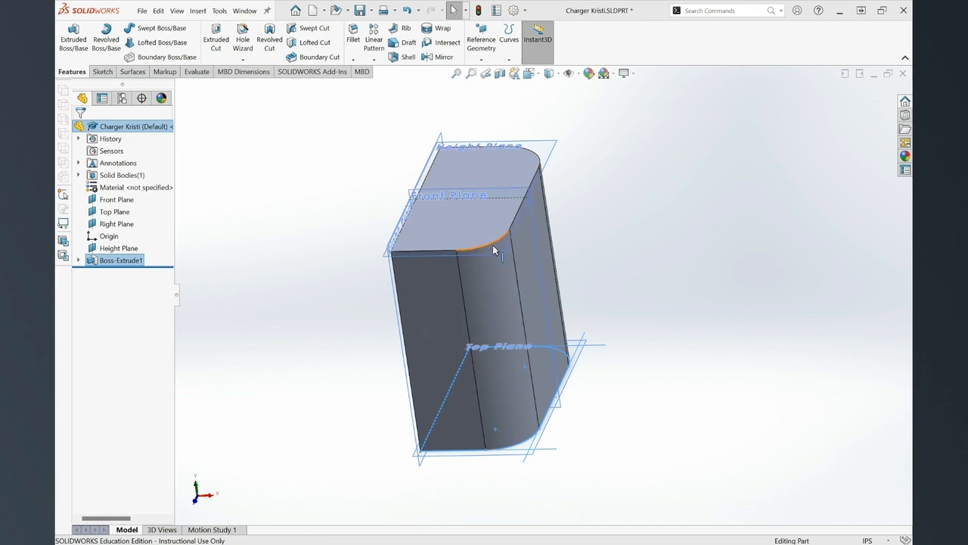
Create a reference plane offset 0.20 in from the Right Plane, toward the rounded side of the block.
middle_click_drag(452, 313, 409, 297)
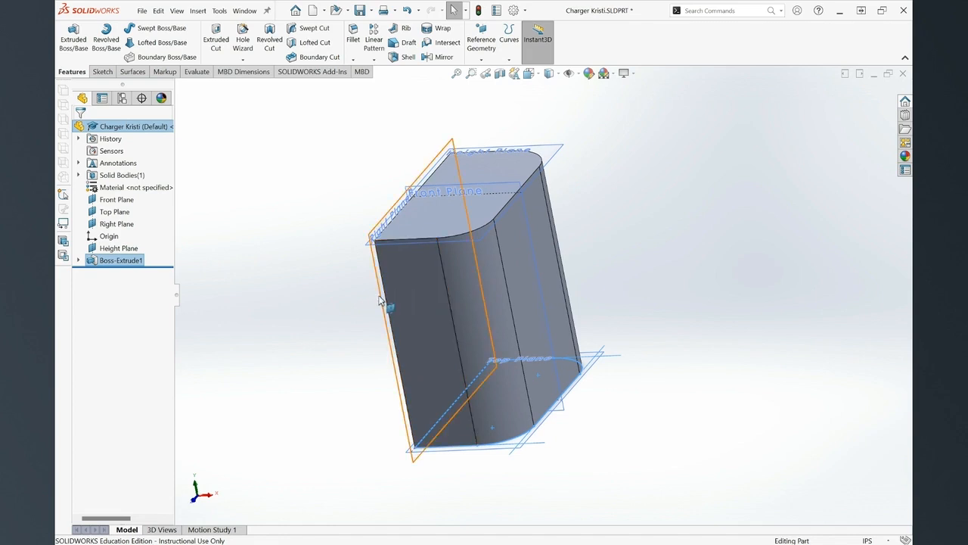
left_click(380, 300)
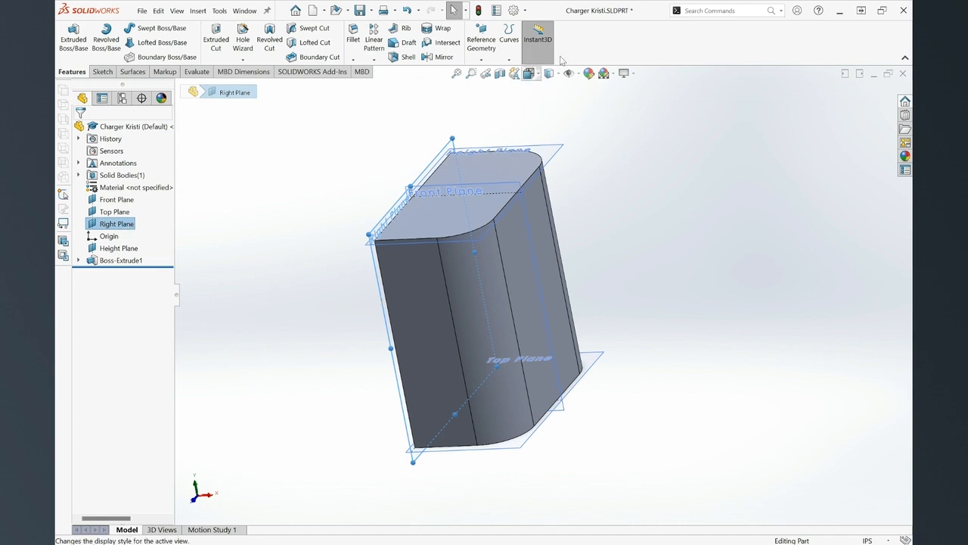
left_click(481, 41)
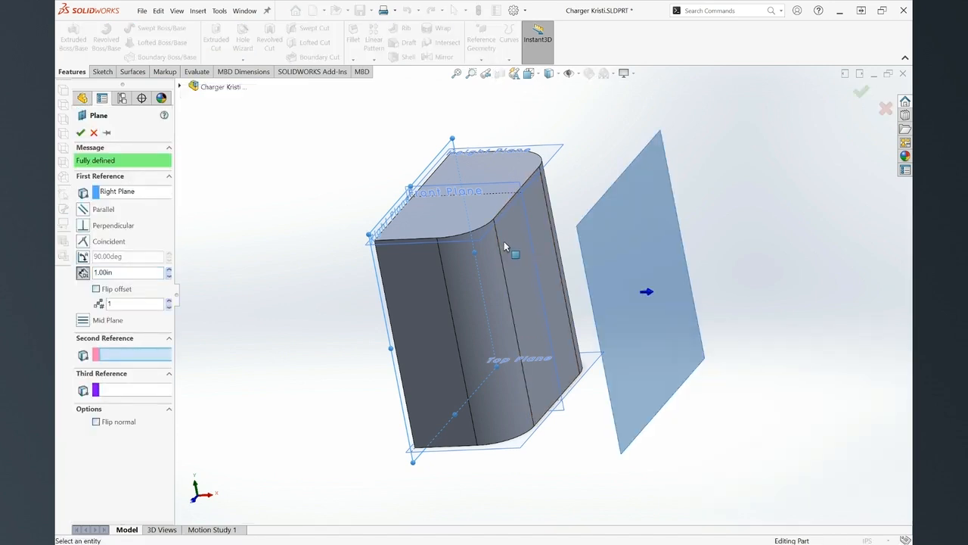
middle_click_drag(504, 240, 521, 264)
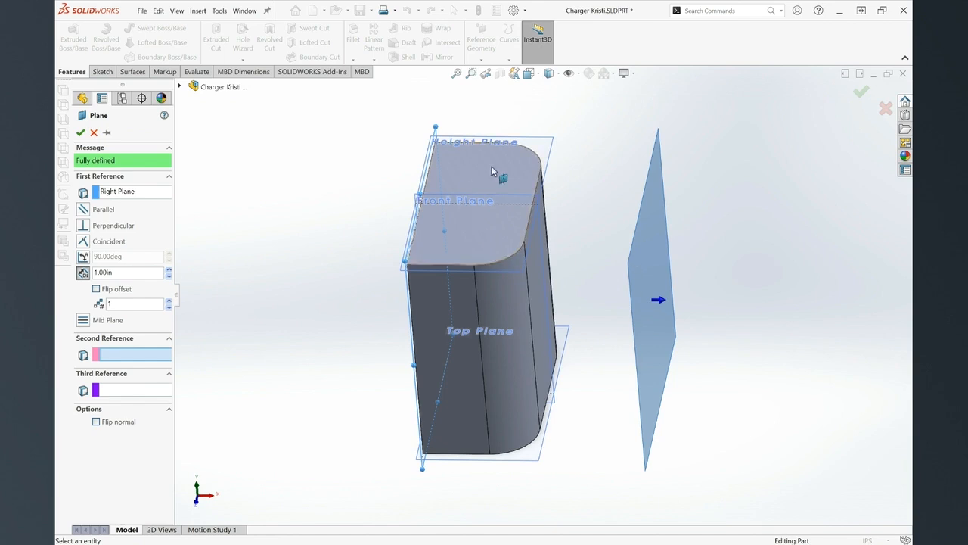
left_click_drag(129, 271, 83, 272)
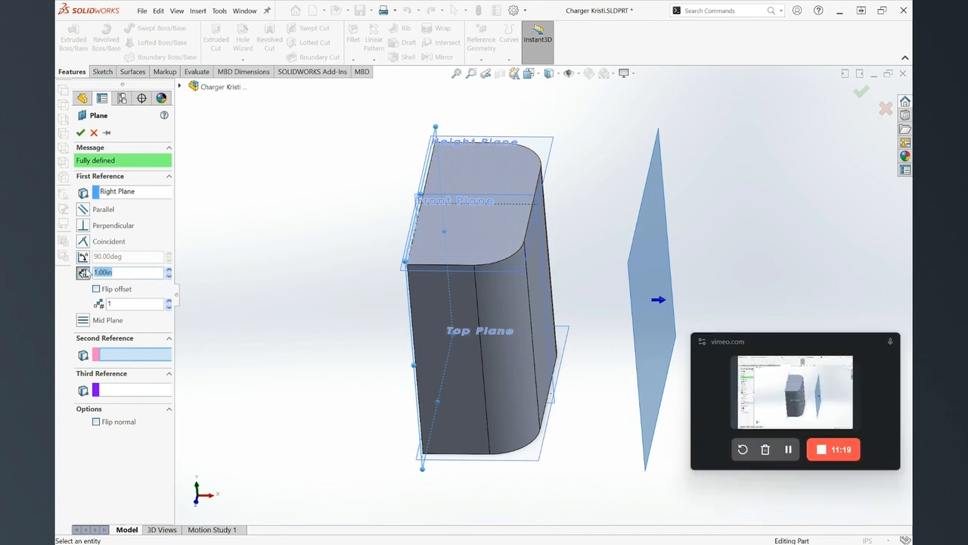
type("2")
key("Return")
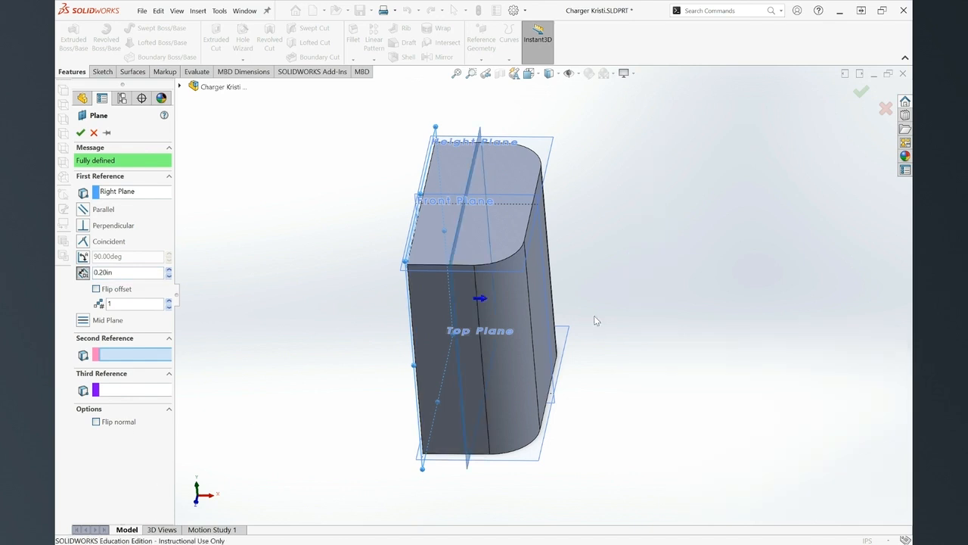
middle_click_drag(512, 270, 515, 368)
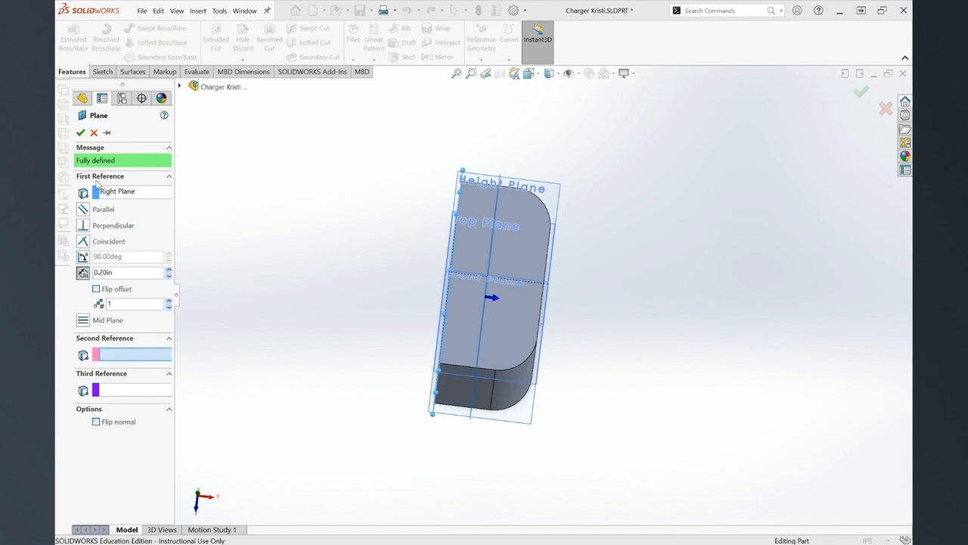
left_click(80, 133)
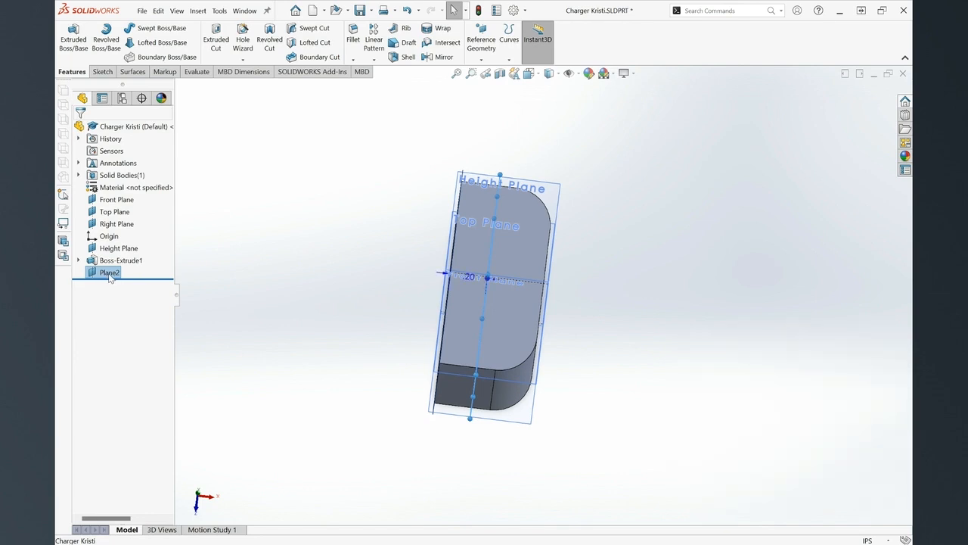
Rename the new offset plane as Metal Prong Plane.
left_click(110, 273)
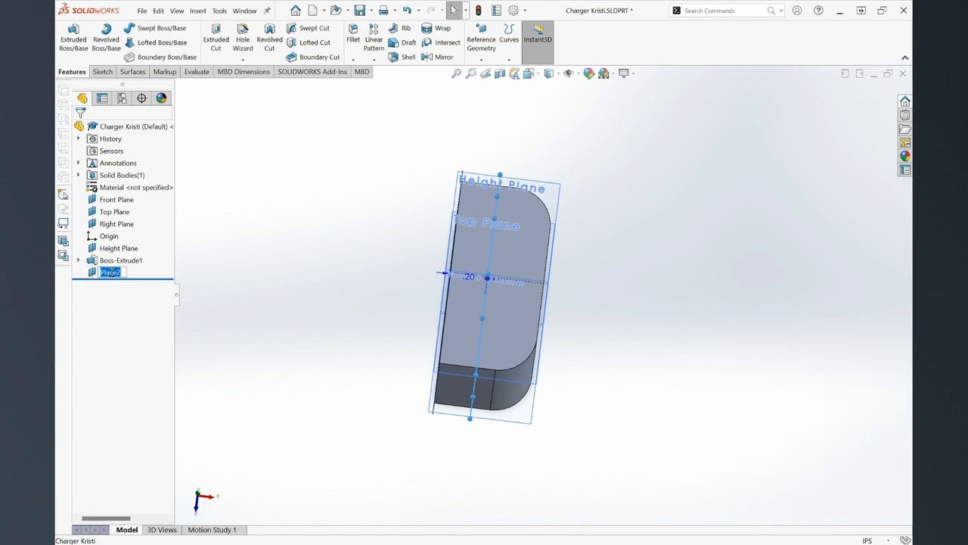
type("Metal Prodg Plan")
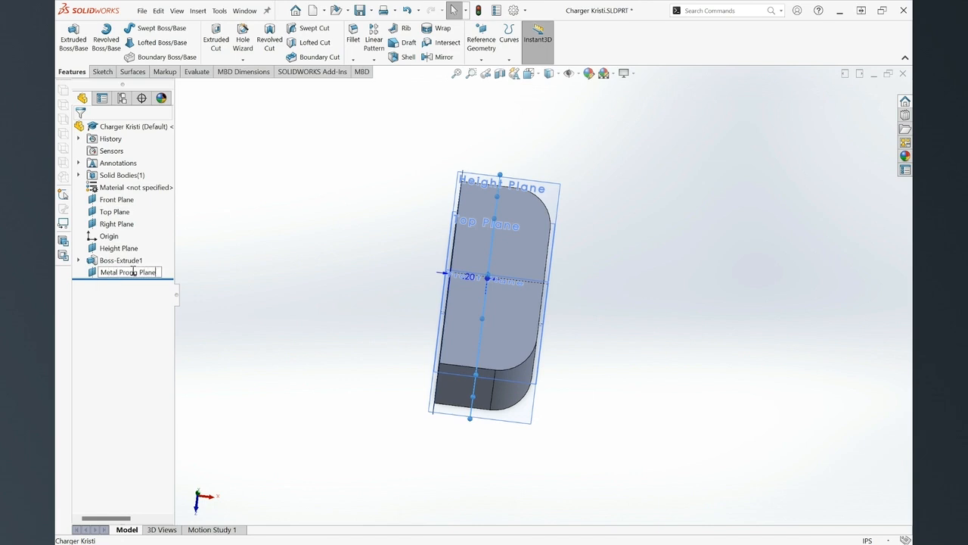
type("e")
key("Return")
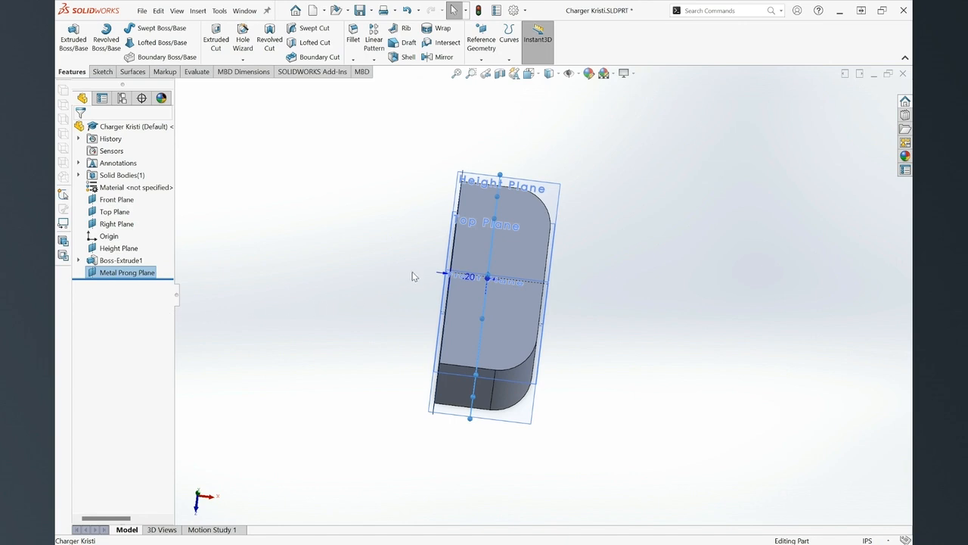
Hide the reference geometry to view the bare block, and show it again.
middle_click_drag(388, 274, 332, 183)
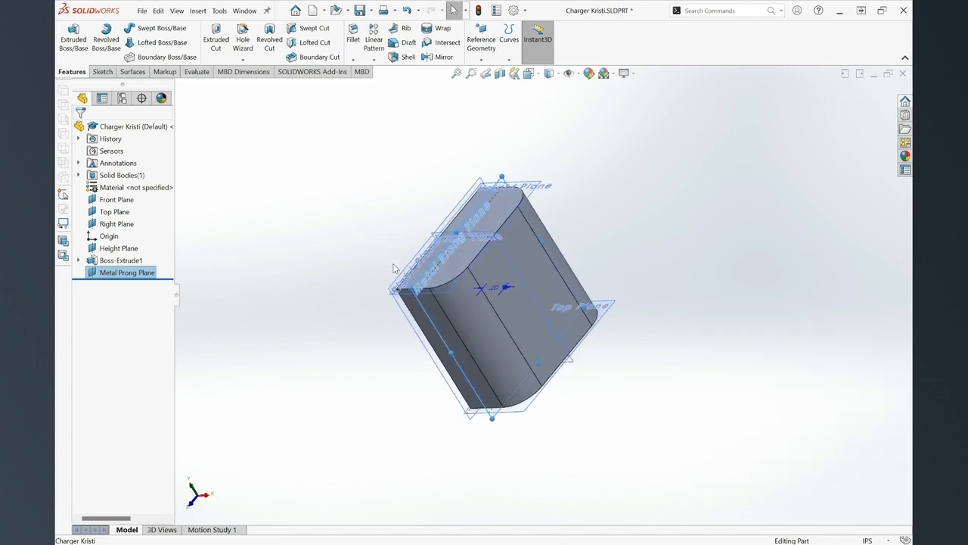
scroll(442, 269, "down", 2)
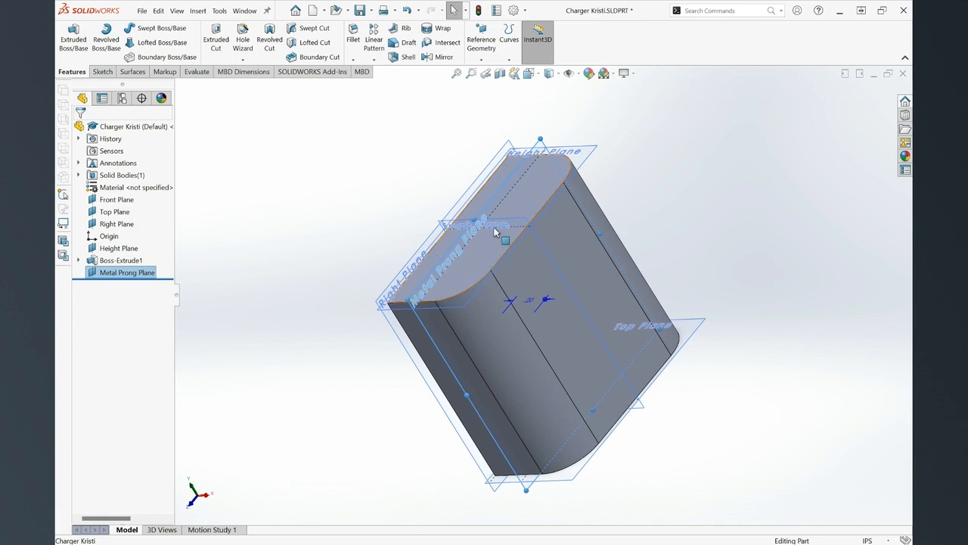
middle_click_drag(556, 240, 604, 239)
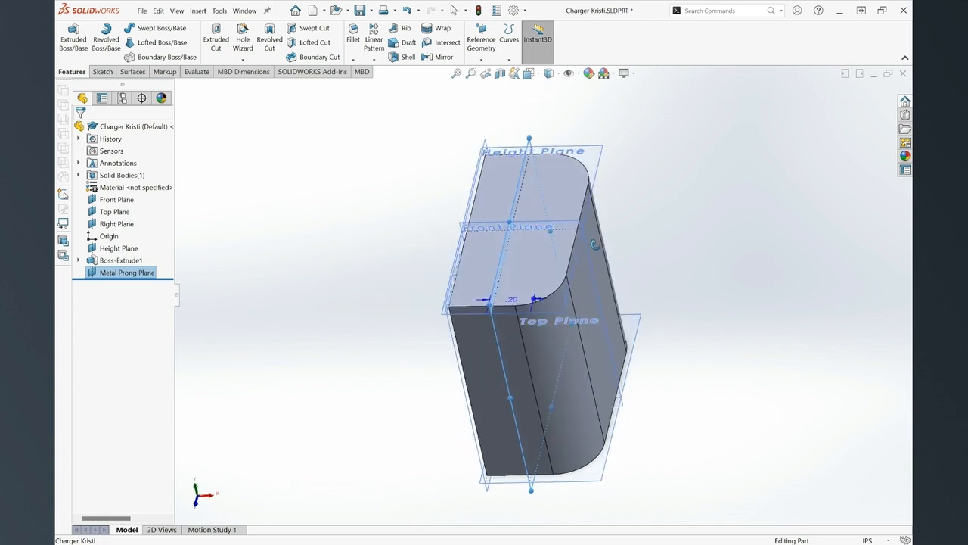
left_click(571, 75)
left_click(627, 174)
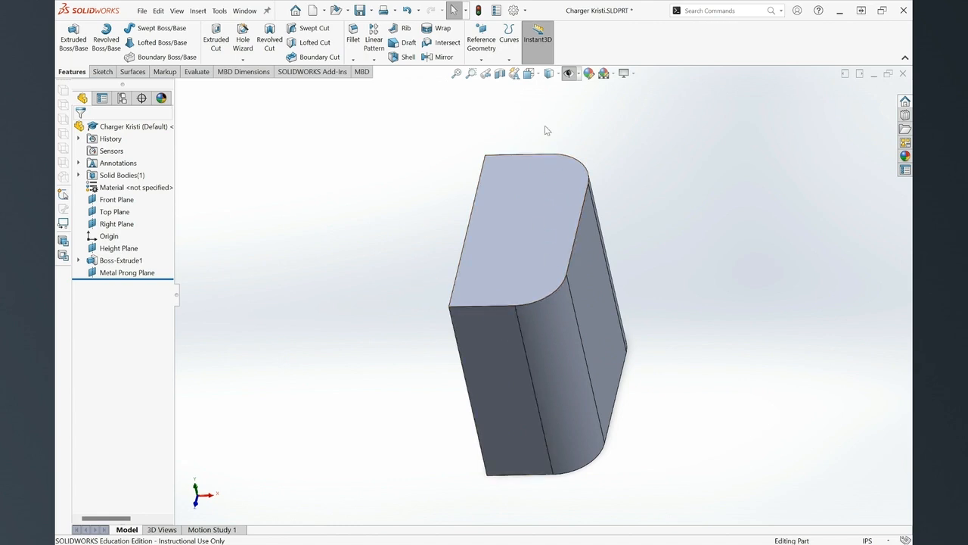
left_click(569, 76)
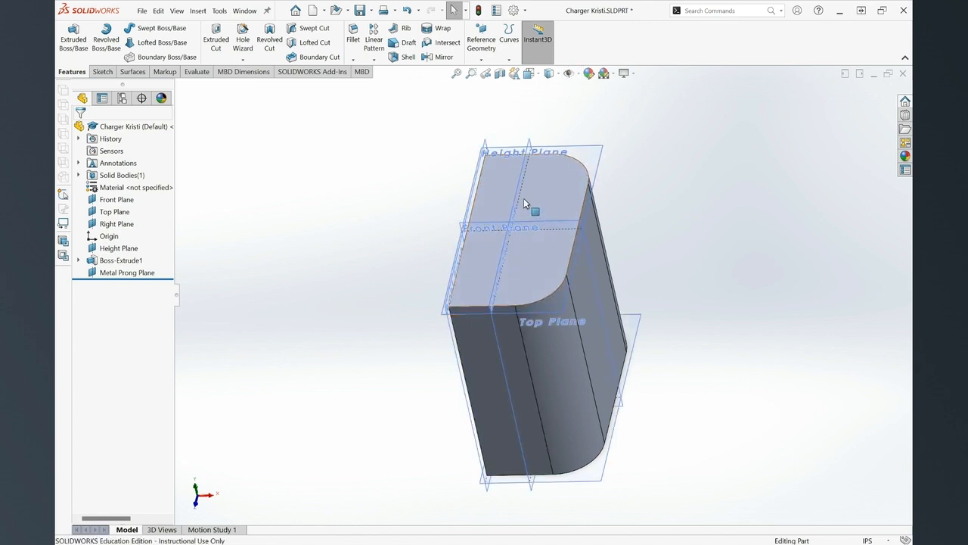
Start a new sketch on the Metal Prong Plane.
middle_click_drag(636, 245, 500, 227)
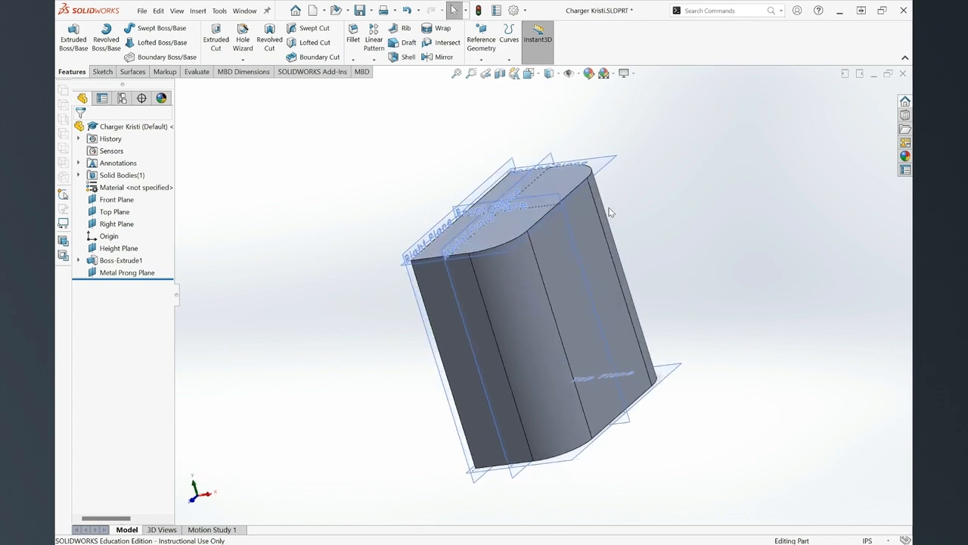
left_click(469, 230)
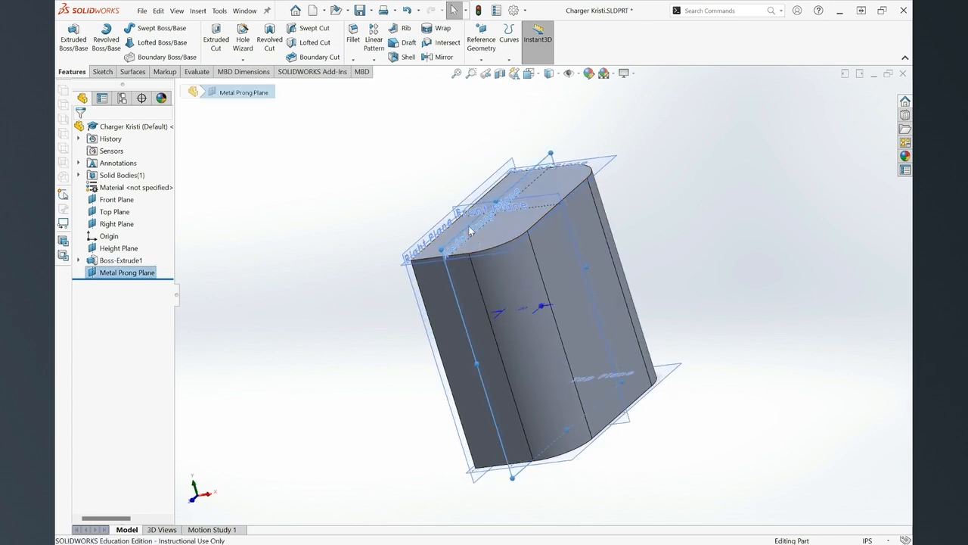
left_click(509, 210)
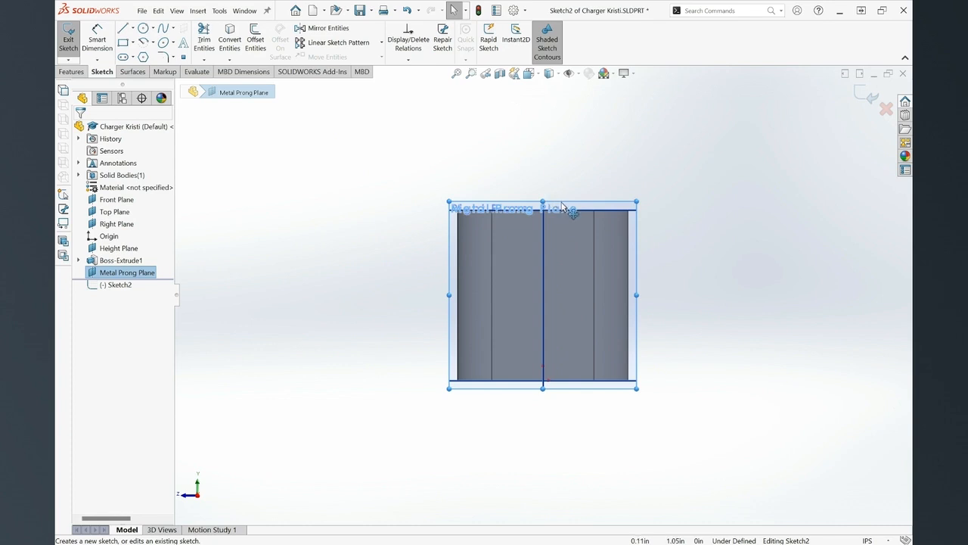
Enlarge the Metal Prong Plane's displayed boundary so it extends well above and to both sides of the block.
left_click_drag(638, 201, 683, 93)
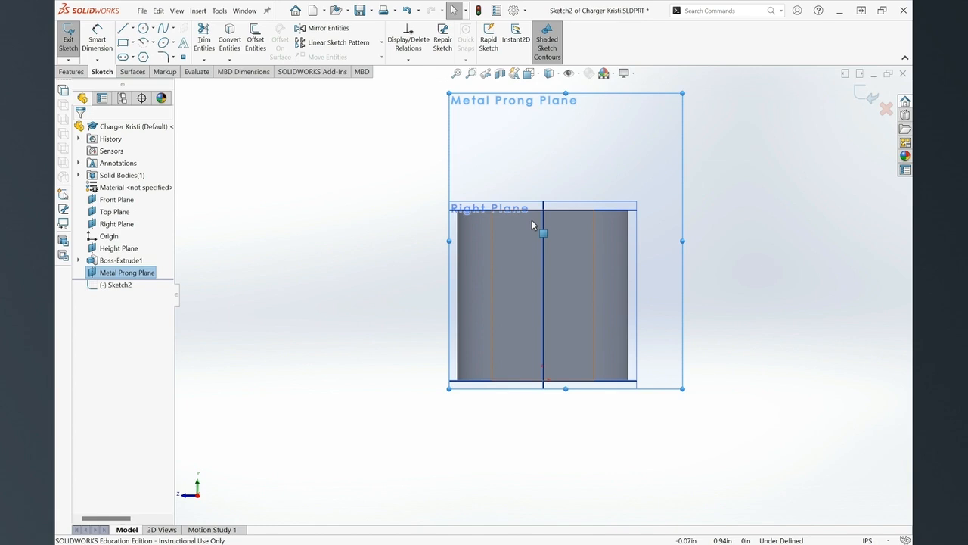
key("z")
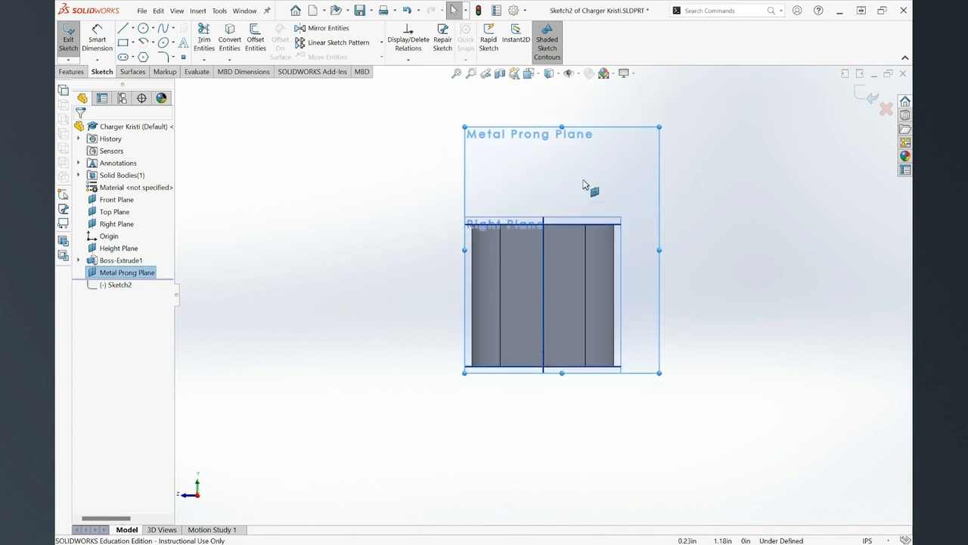
left_click_drag(466, 128, 400, 107)
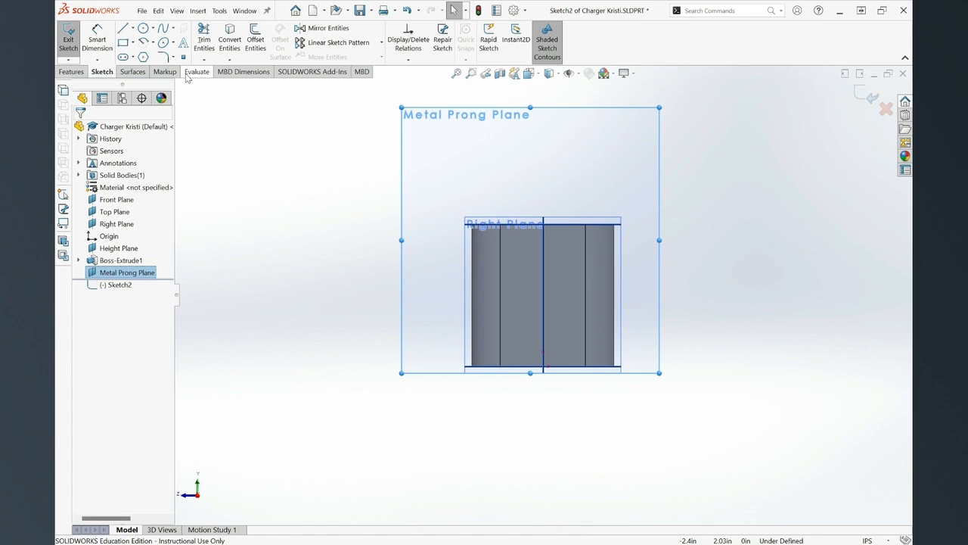
Sketch a corner rectangle about 0.22 in wide and 0.77 in tall, rising from the block's top edge beside its vertical centre plane.
left_click(123, 44)
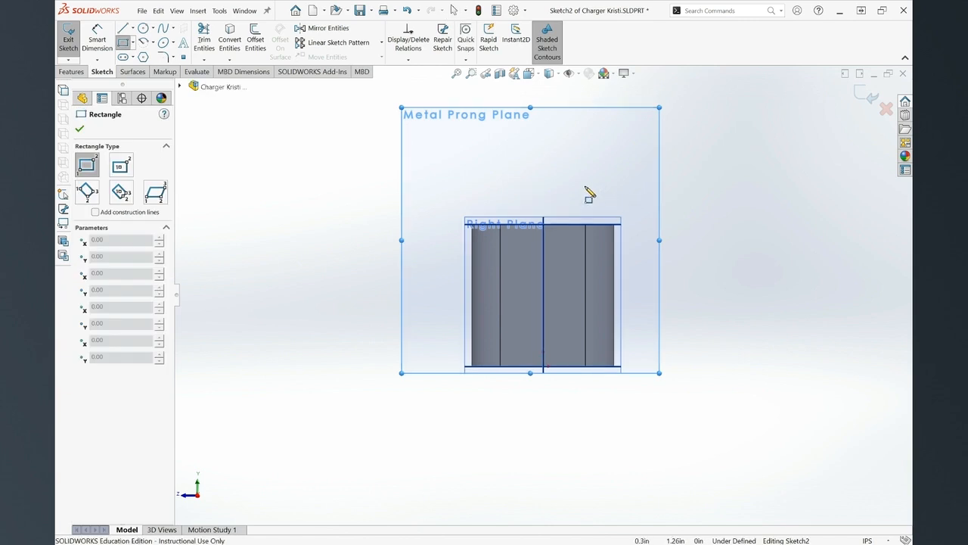
scroll(575, 205, "up", 1)
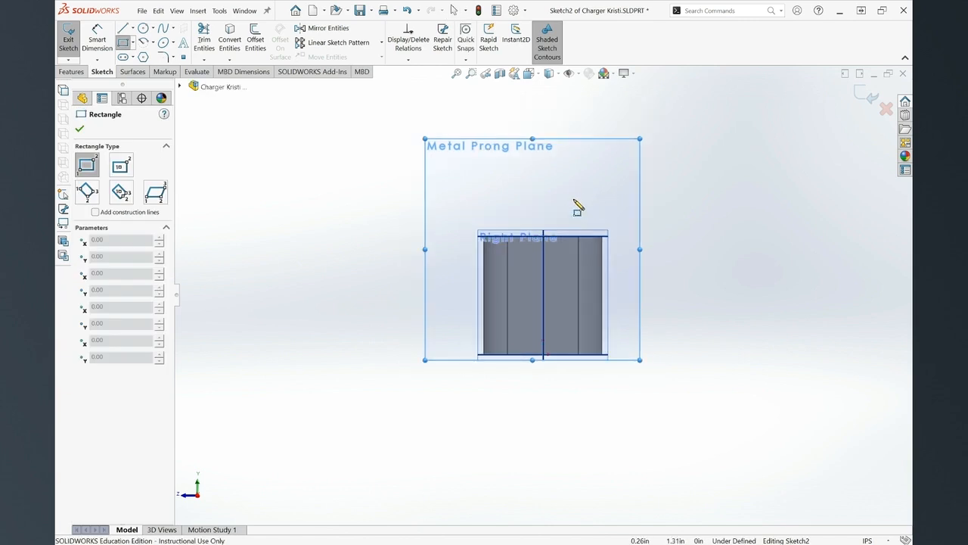
scroll(573, 208, "down", 3)
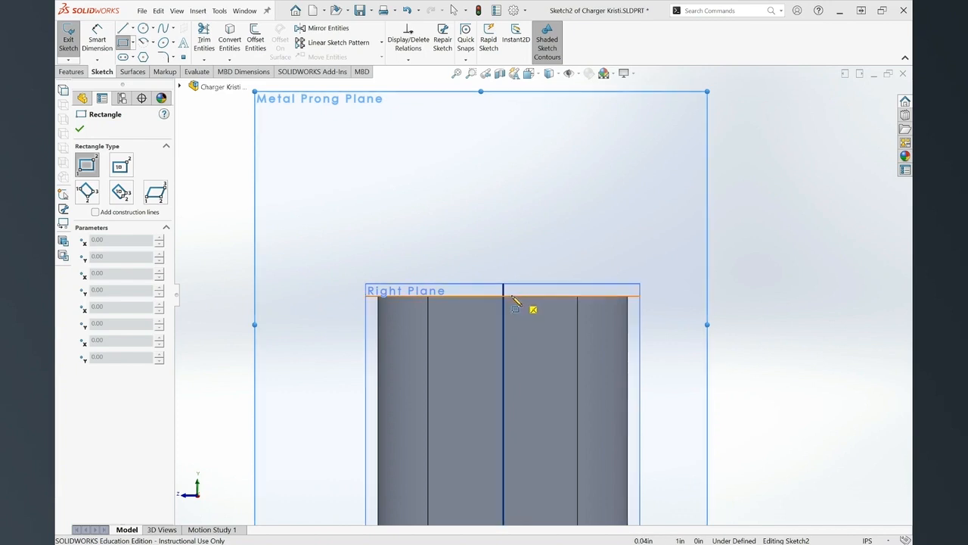
left_click(513, 297)
scroll(567, 182, "up", 2)
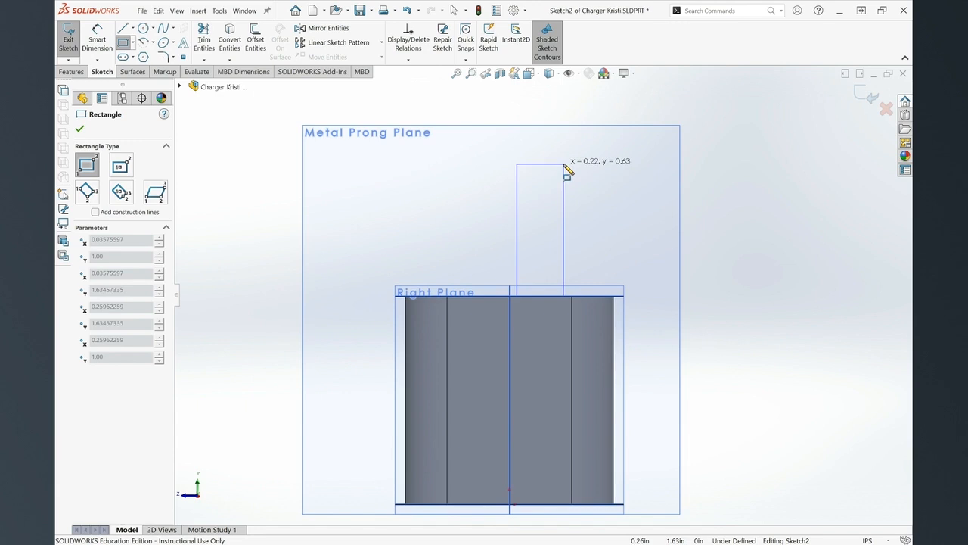
left_click(562, 137)
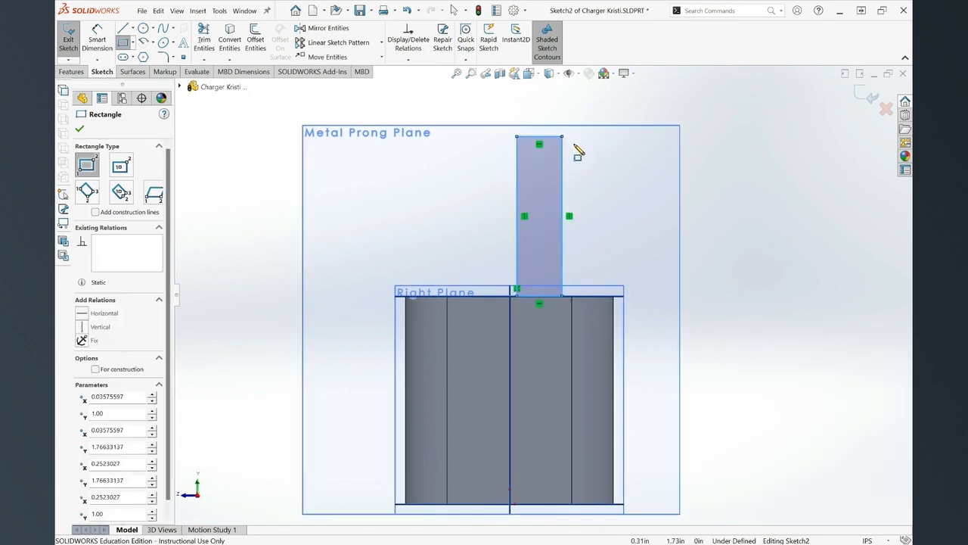
key("Escape")
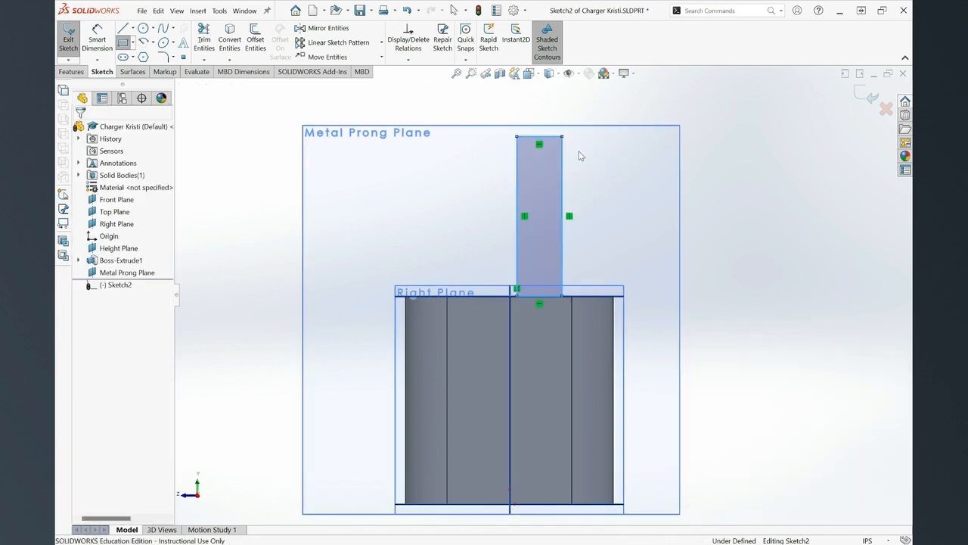
Make the rectangle's lower corner nearest the centre coincident with the Front Plane.
scroll(519, 313, "down", 5)
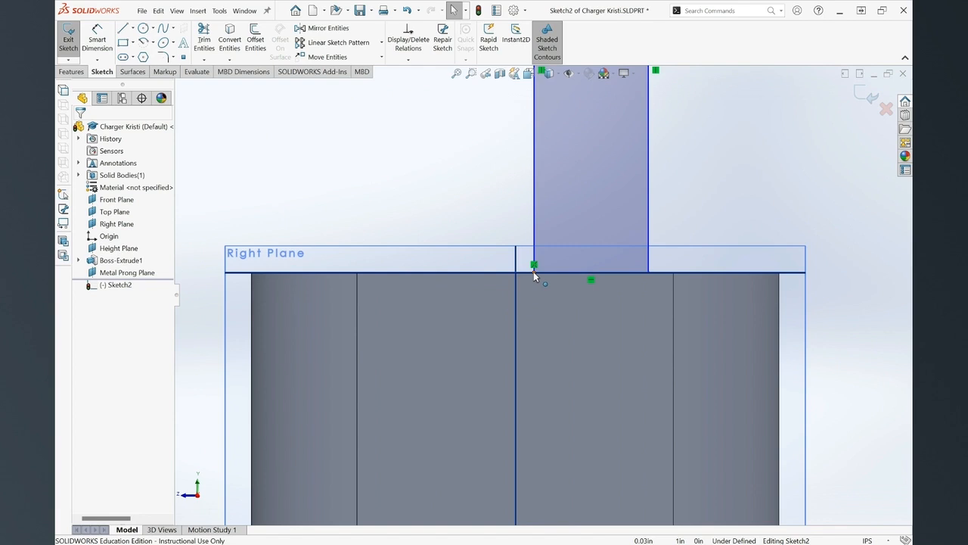
left_click(534, 270)
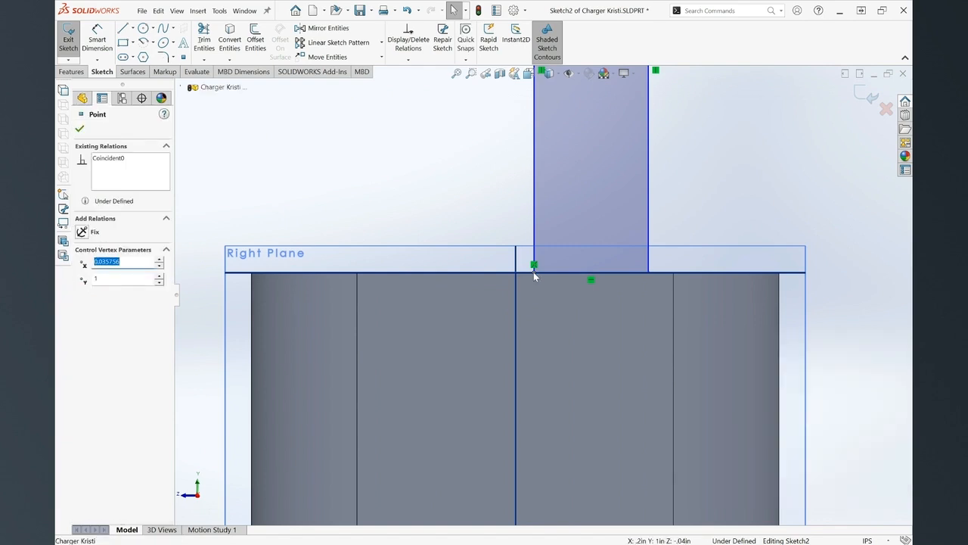
left_click(516, 266, "ctrl")
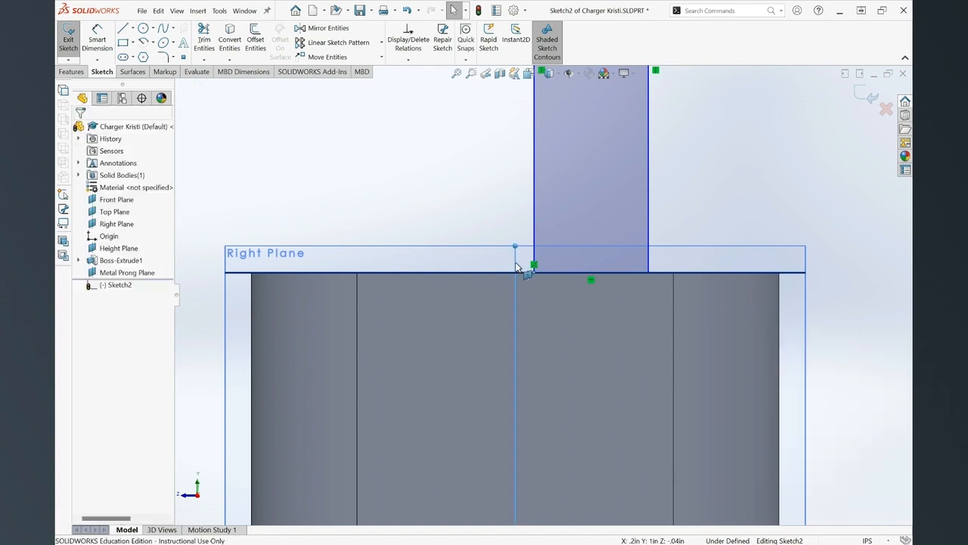
left_click(538, 224)
scroll(490, 292, "up", 4)
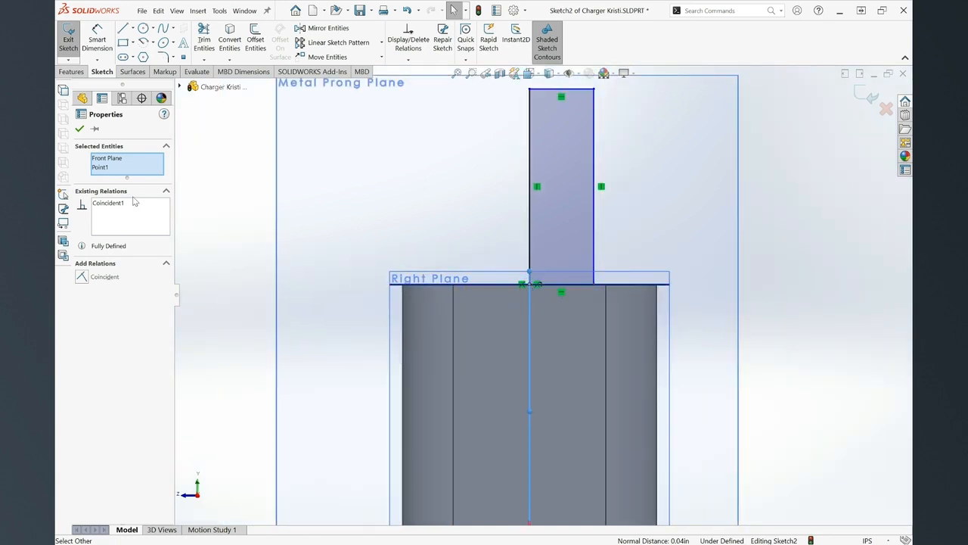
left_click(80, 130)
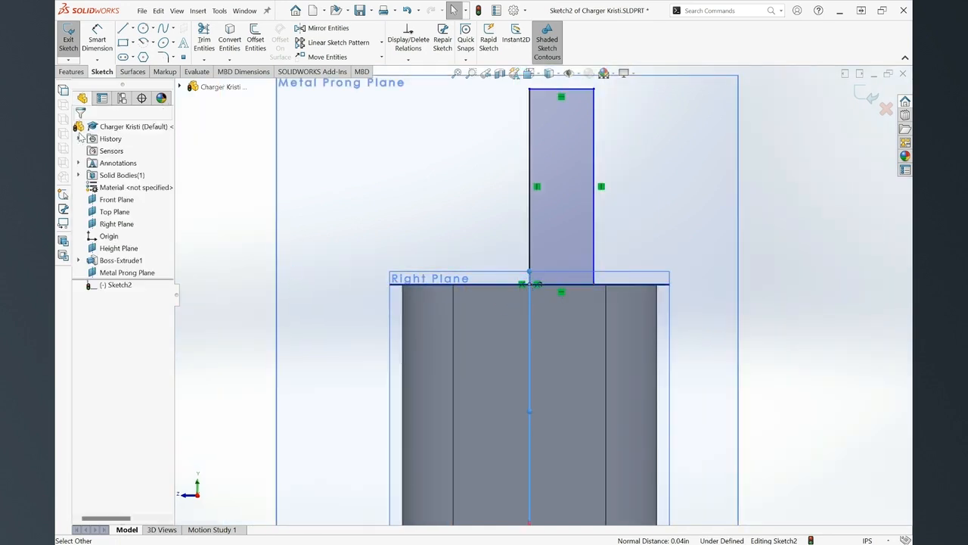
scroll(586, 236, "up", 2)
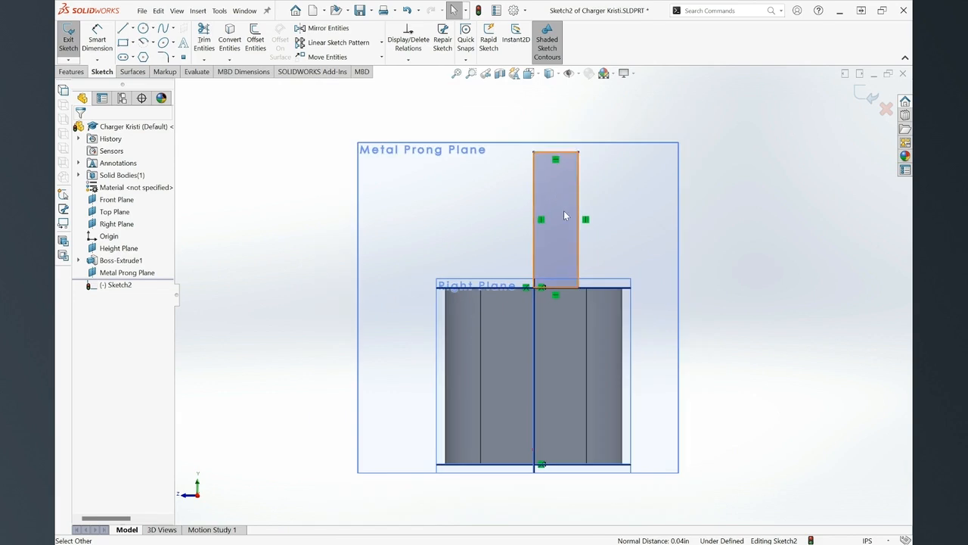
Dimension the prong rectangle's bottom edge to a width of 0.13 in.
left_click(97, 39)
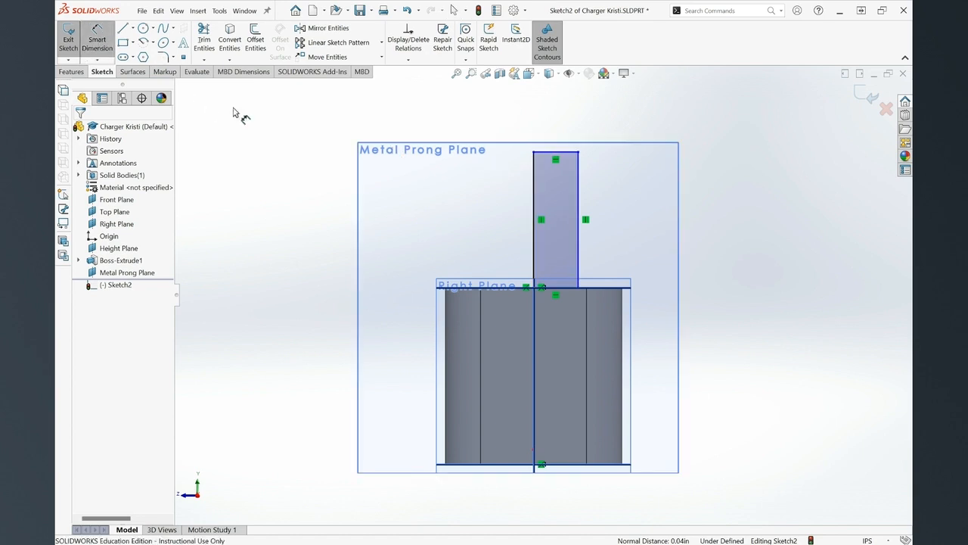
left_click(570, 286)
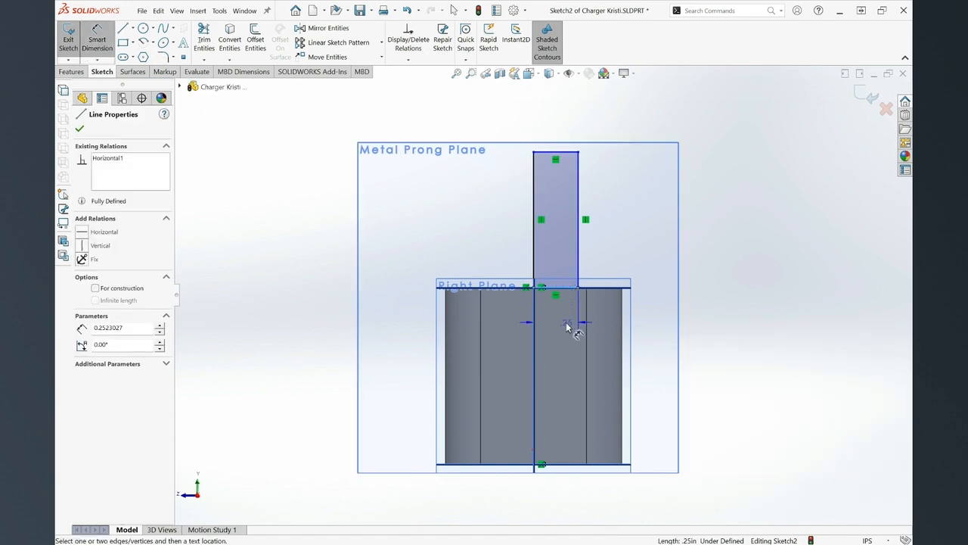
left_click(566, 322)
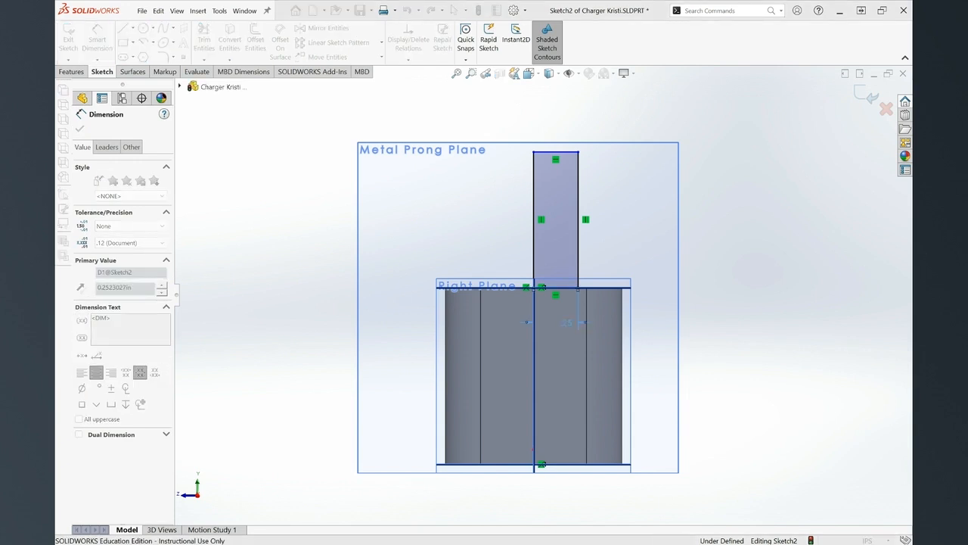
type(".13")
key("Return")
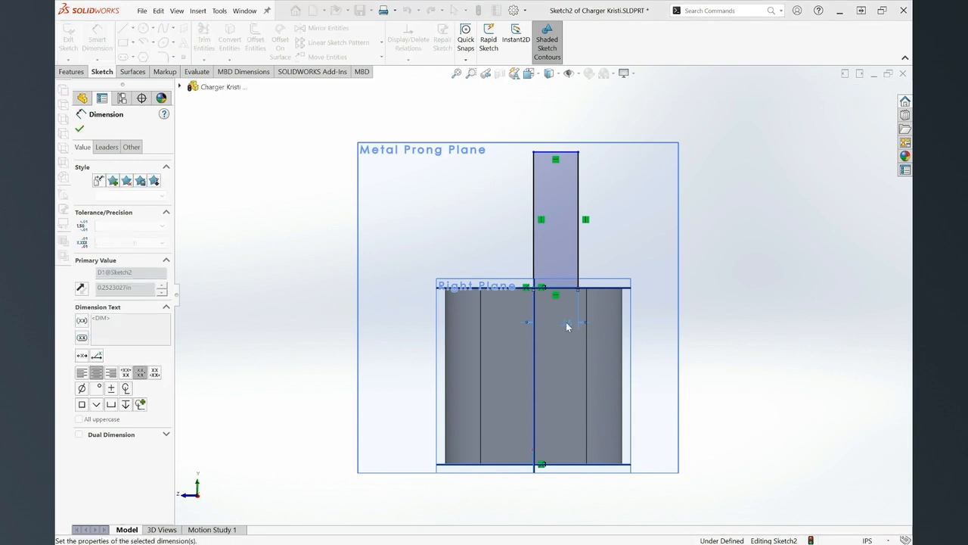
Dimension the prong rectangle's vertical edge on the Front Plane to a height of 0.6 in.
left_click(536, 257)
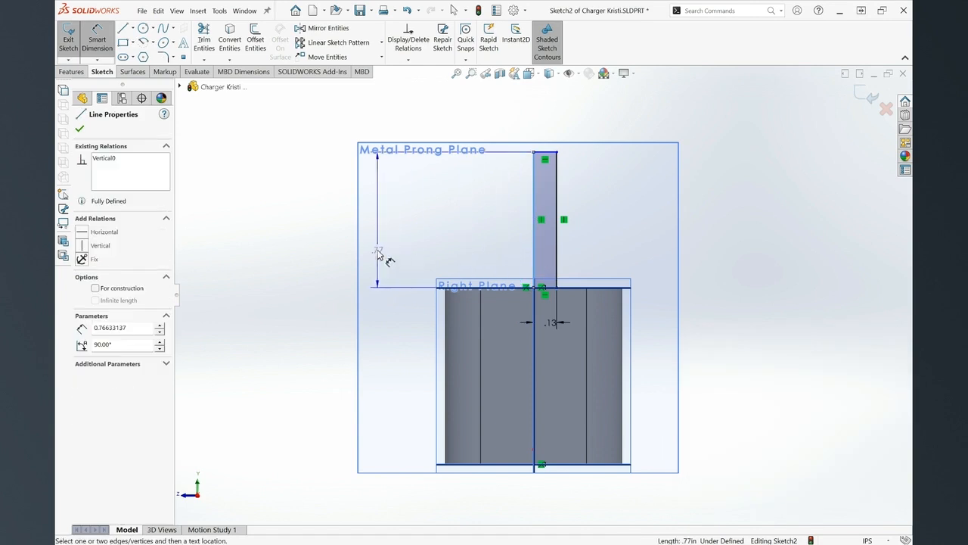
left_click(380, 257)
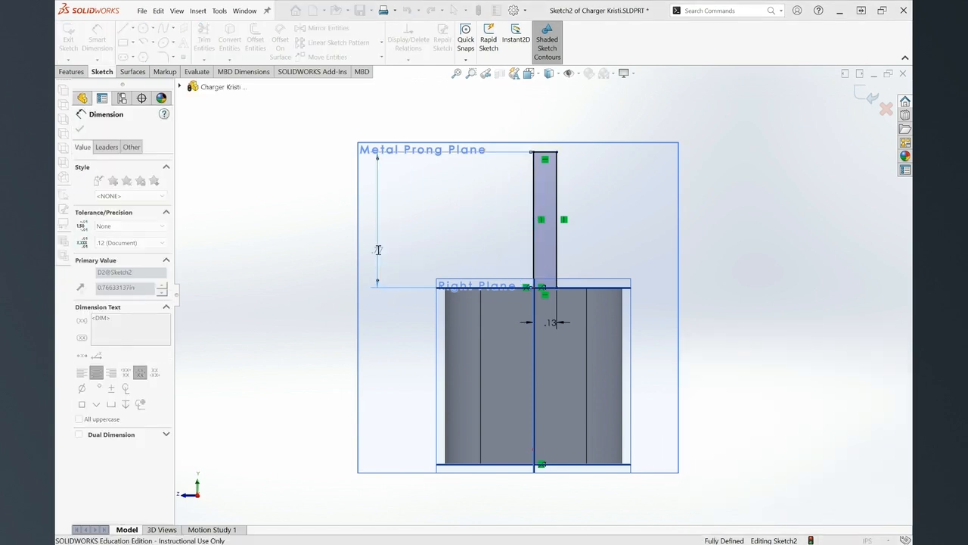
type(".6")
key("Return")
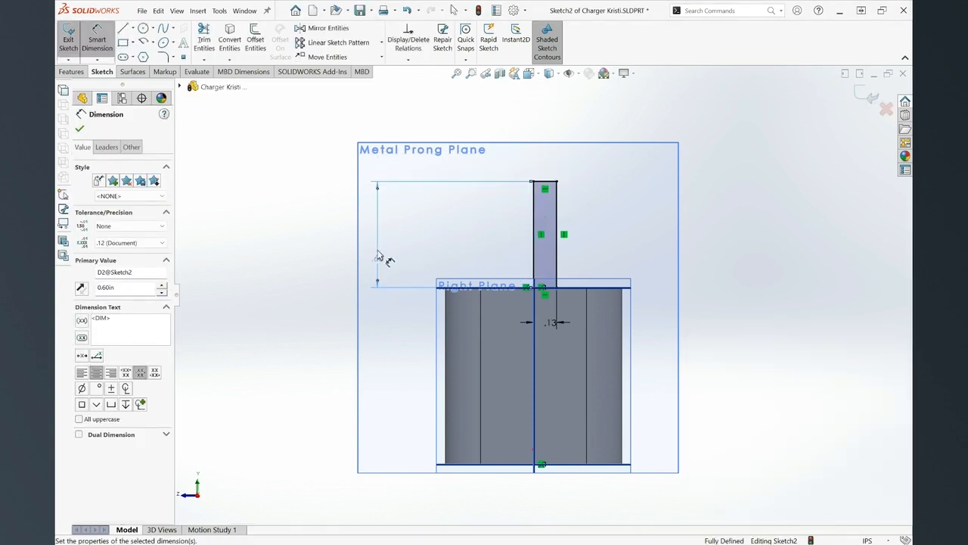
left_click(96, 47)
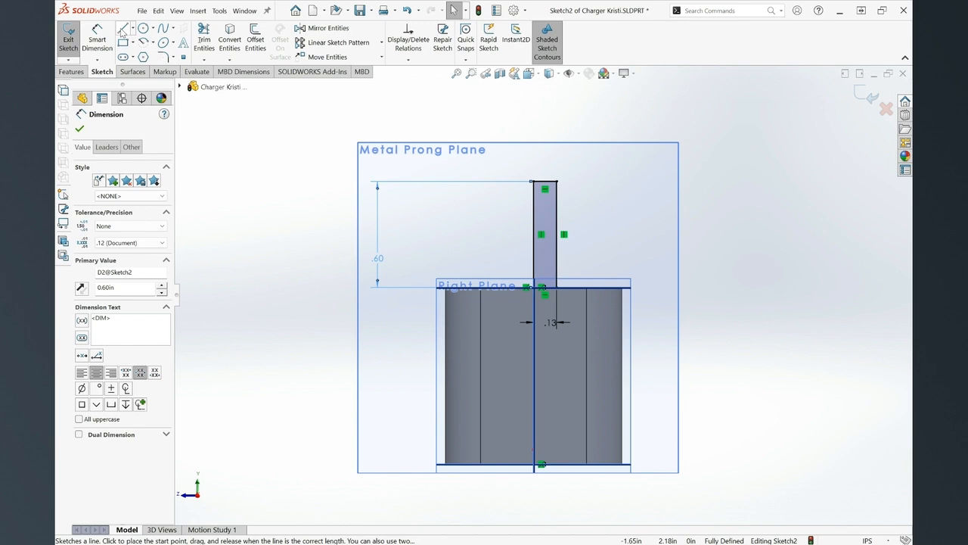
Sketch a slanted line about 0.16 in long from the rectangle's top edge down to its outer vertical edge.
left_click(122, 31)
scroll(575, 203, "down", 2)
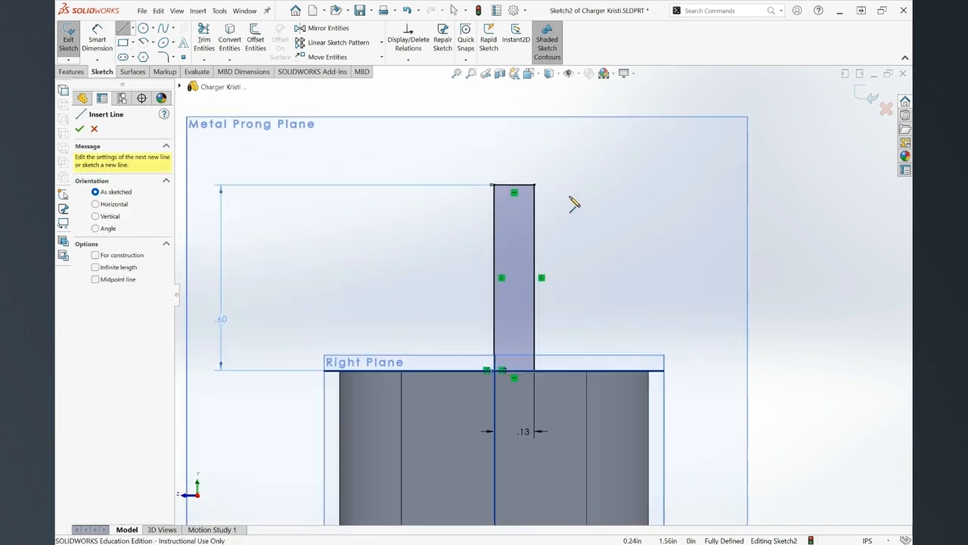
scroll(572, 200, "down", 2)
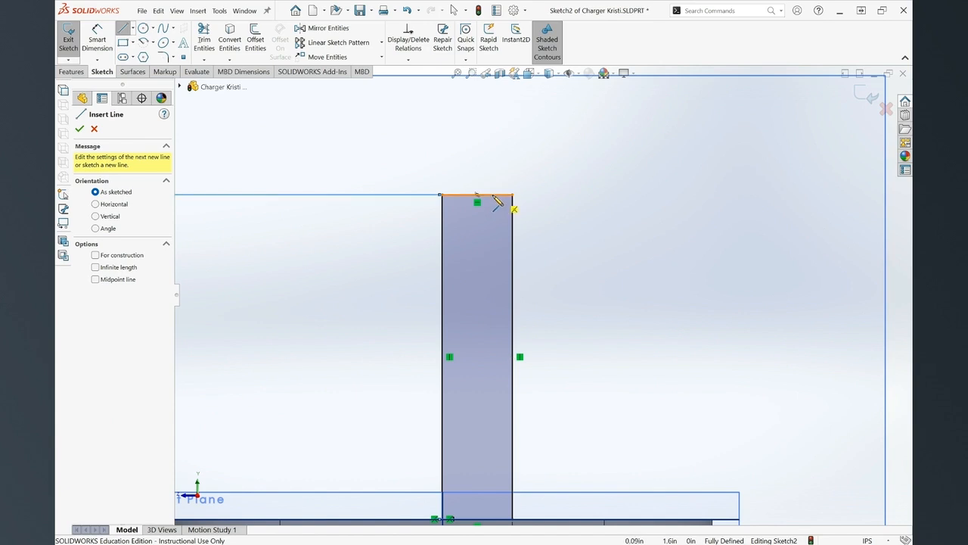
left_click(493, 196)
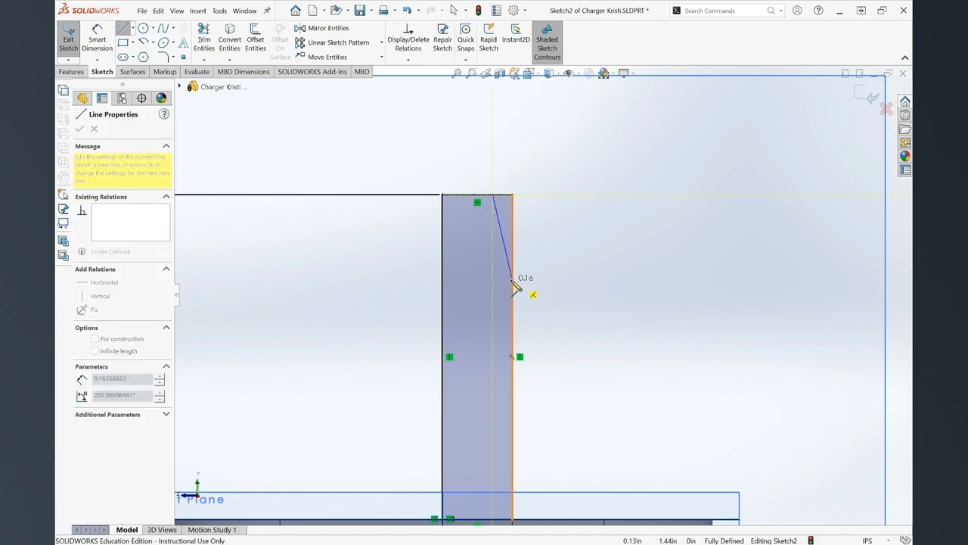
left_click(513, 280)
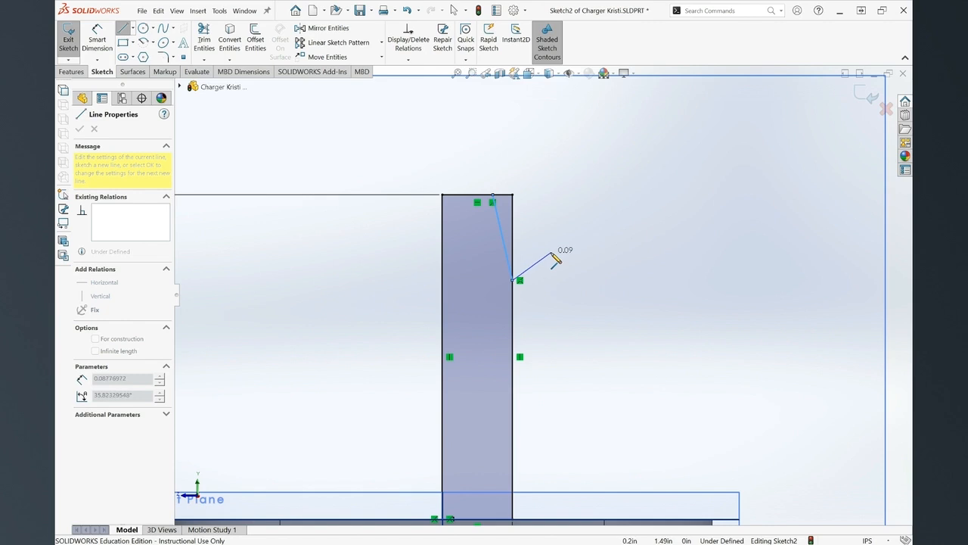
key("Escape")
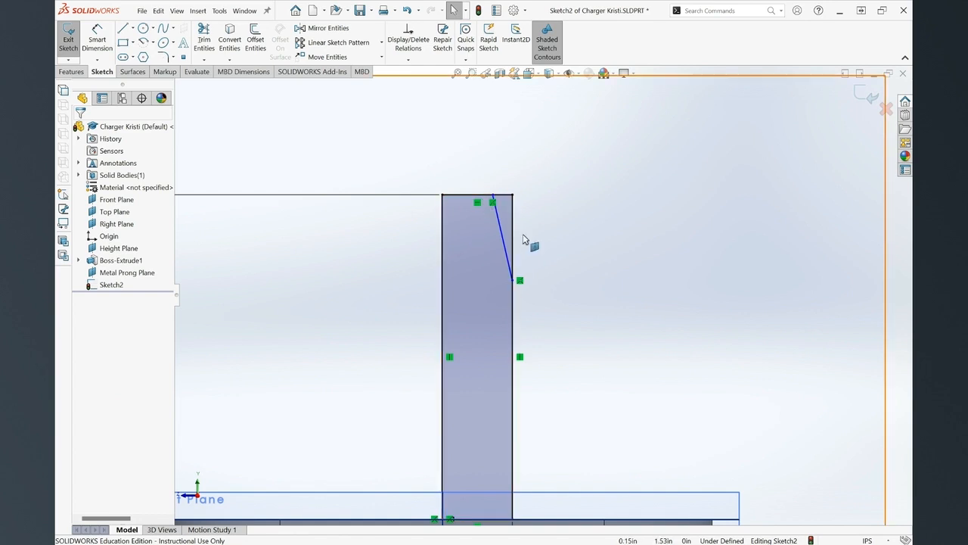
scroll(527, 229, "down", 3)
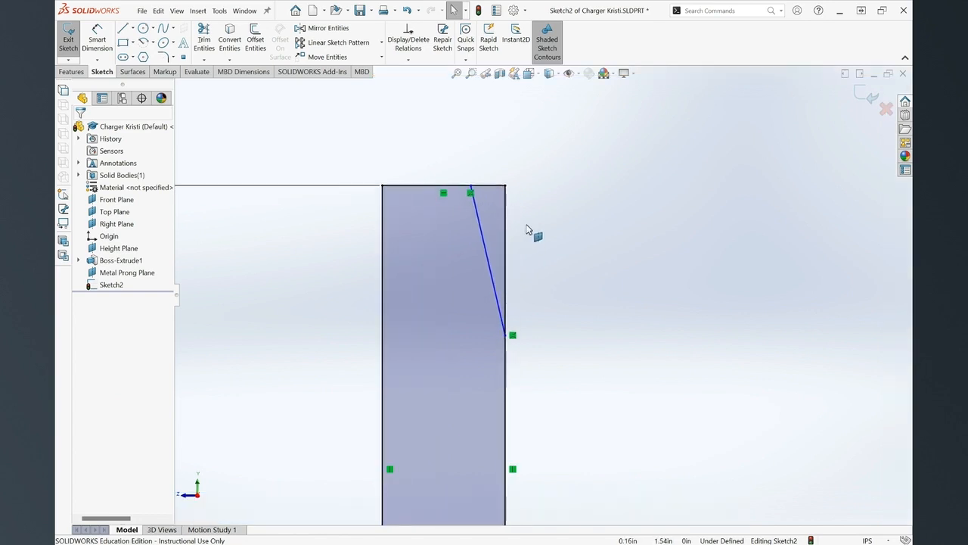
scroll(527, 229, "down", 2)
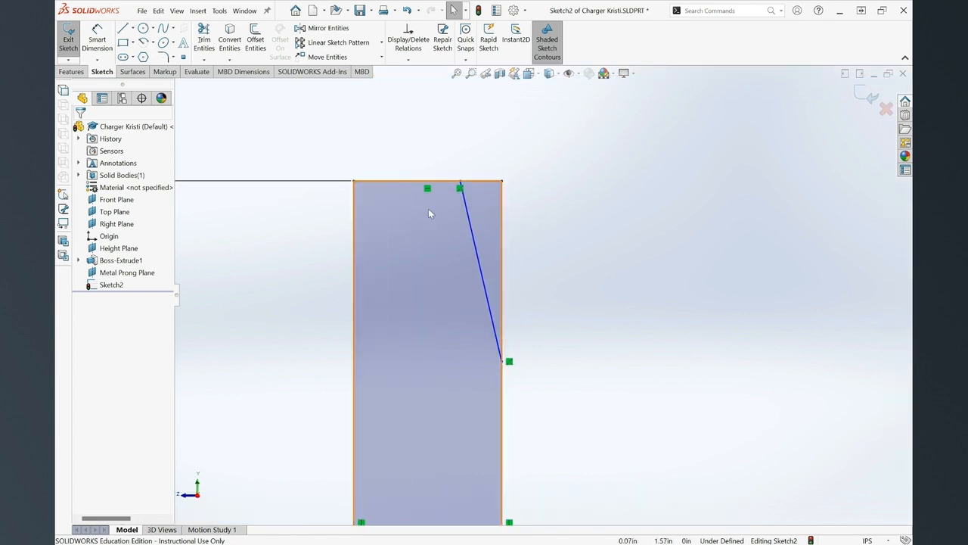
left_click(121, 29)
left_click(701, 147)
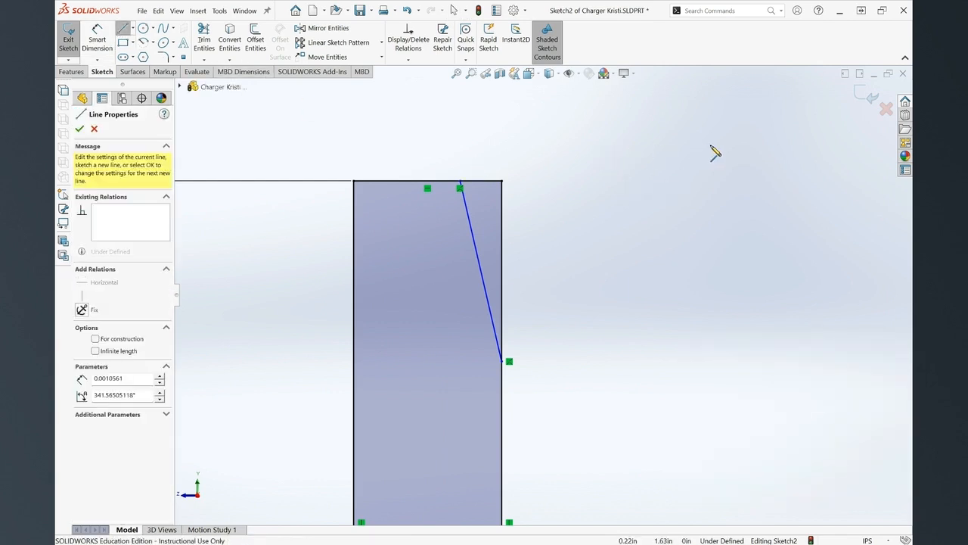
left_click(601, 151)
left_click(726, 145)
left_click(689, 247)
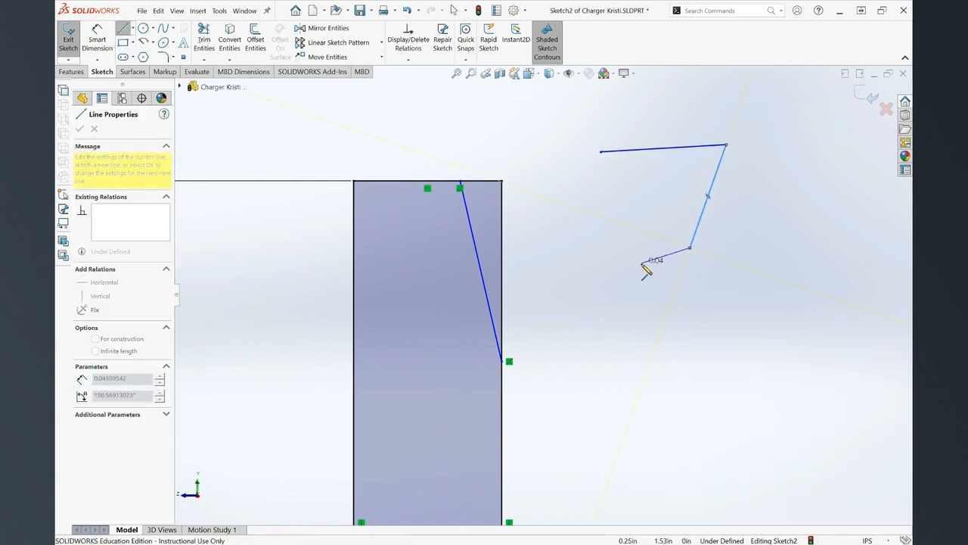
left_click(601, 237)
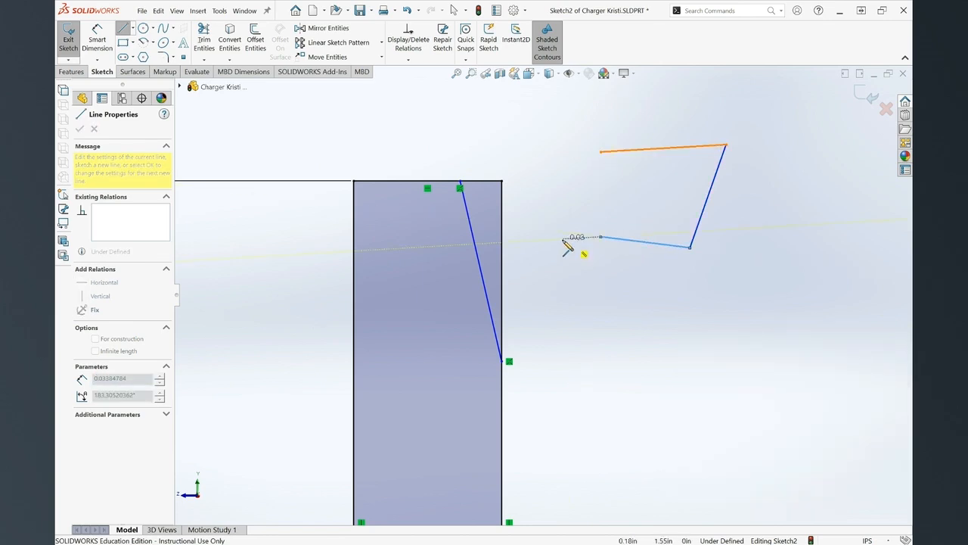
left_click(601, 152)
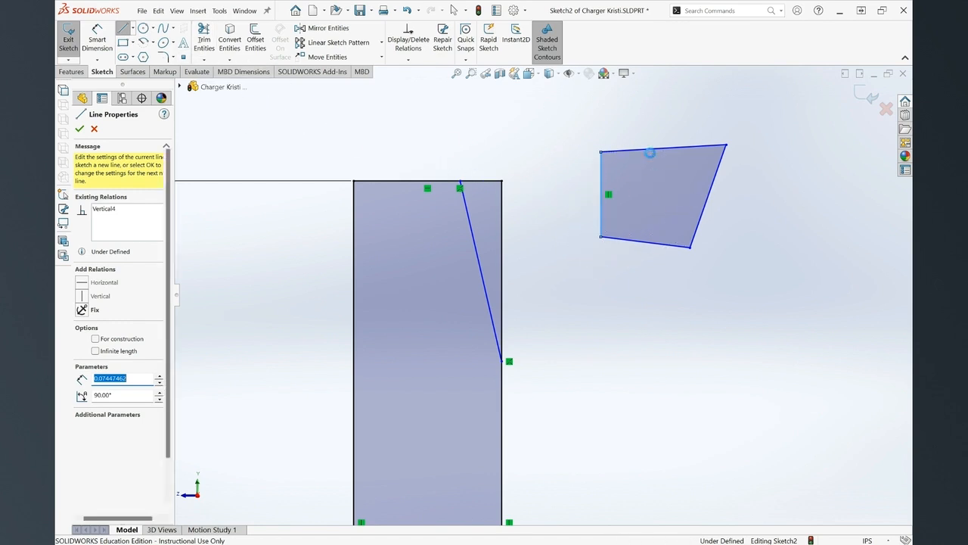
key("ctrl+z")
key("ctrl+z")
key("ctrl+z")
key("ctrl+z")
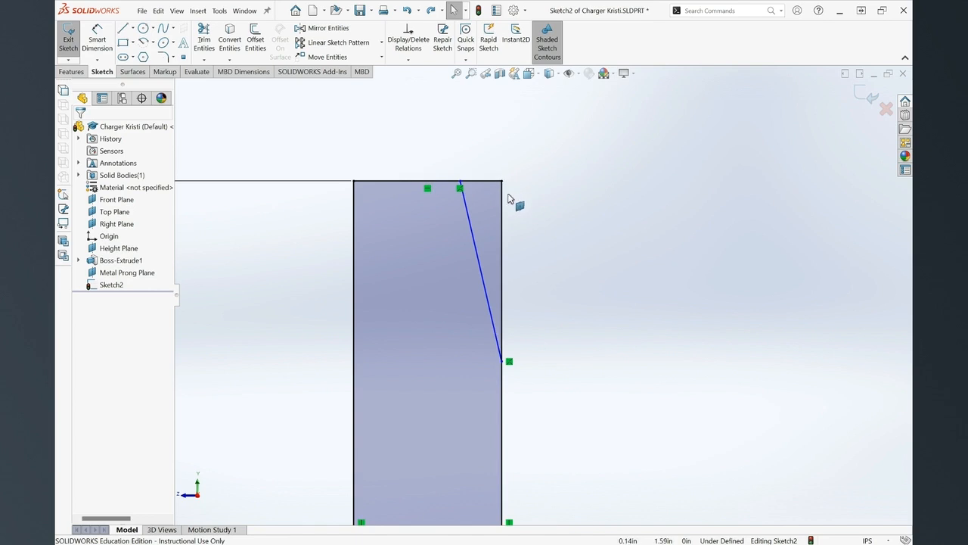
Power trim the rectangle's outer top corner beyond the slanted line.
left_click(204, 42)
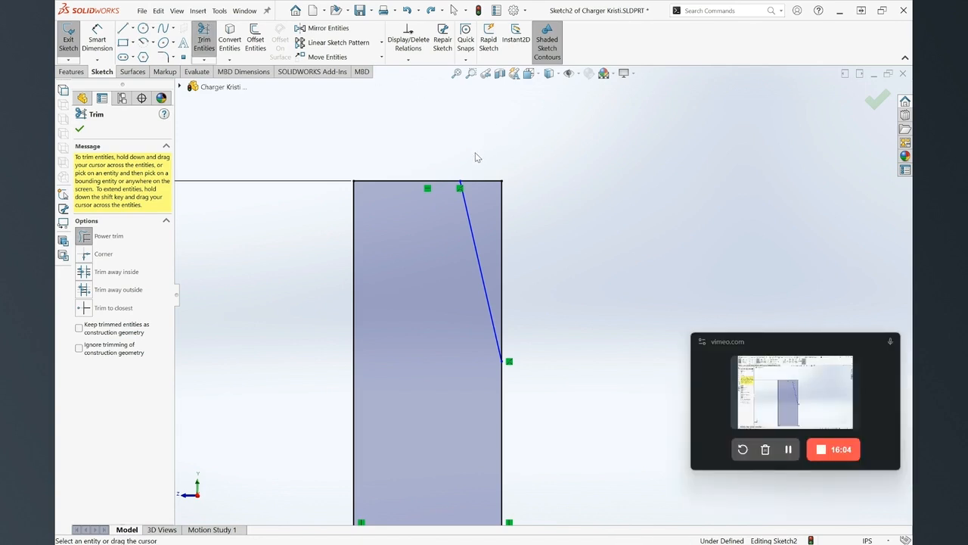
mouse_move(477, 156)
left_mouse_down()
mouse_move(490, 225)
mouse_move(507, 242)
left_mouse_up()
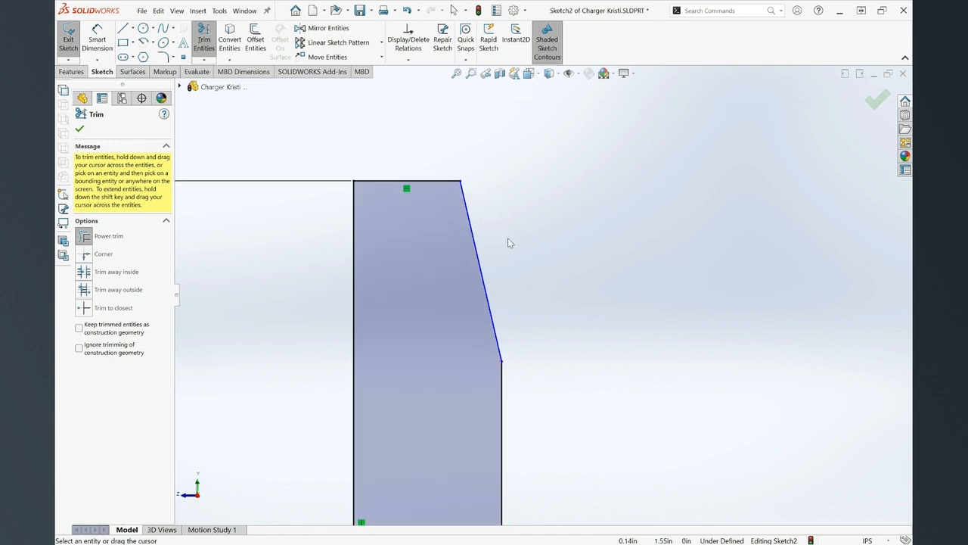
scroll(486, 268, "down", 2)
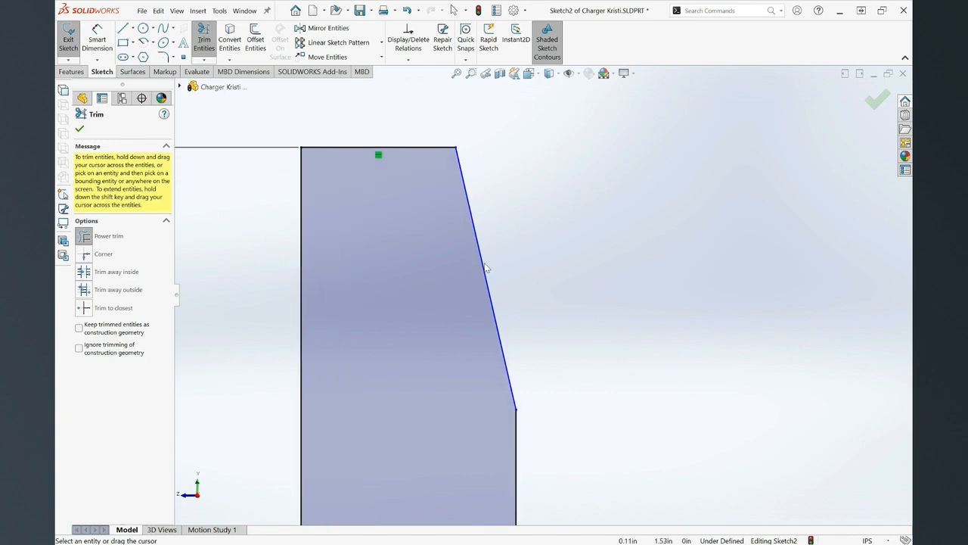
Dimension the prong profile's short top edge to a width of 0.09 in.
scroll(486, 268, "up", 4)
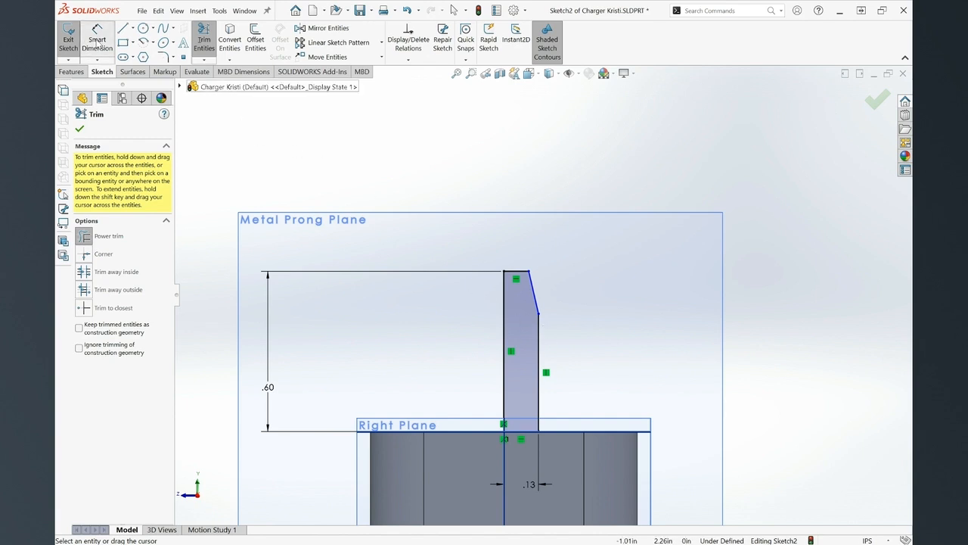
key("Escape")
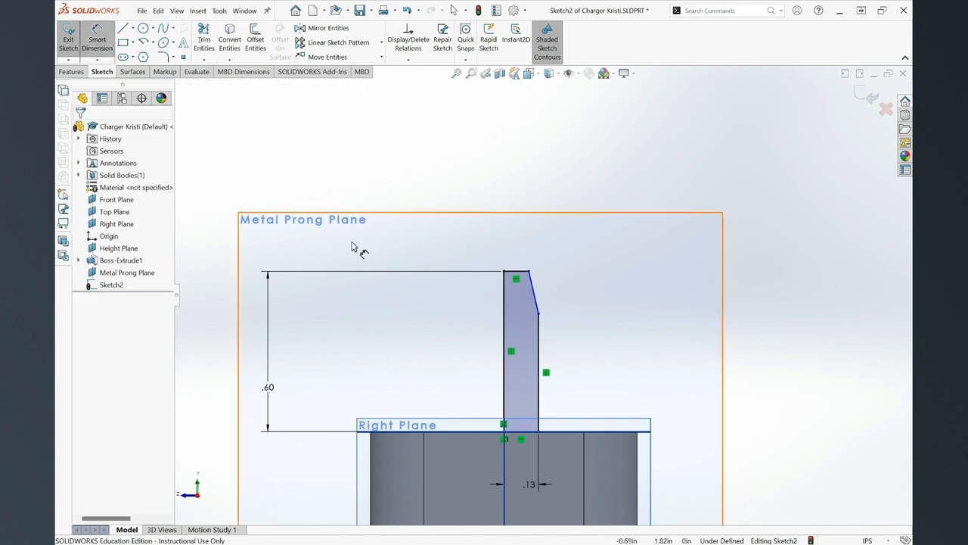
left_click(517, 271)
left_click(522, 225)
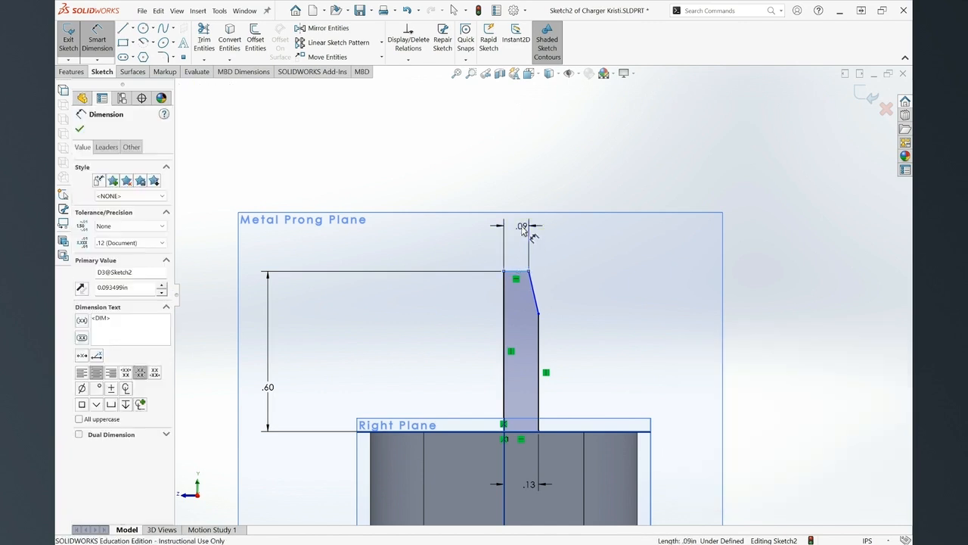
key("Return")
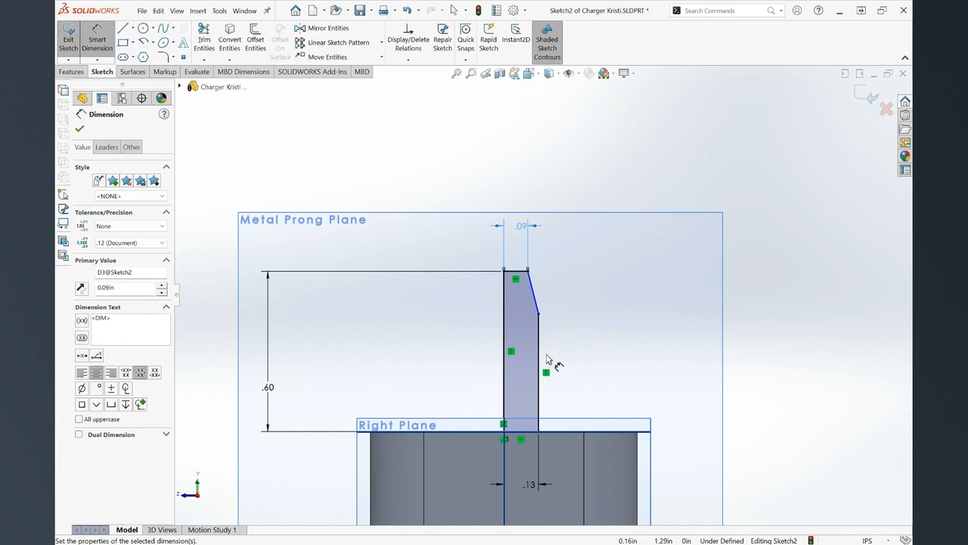
Dimension the vertical height of the prong's slanted line to 0.23 in.
scroll(576, 271, "down", 3)
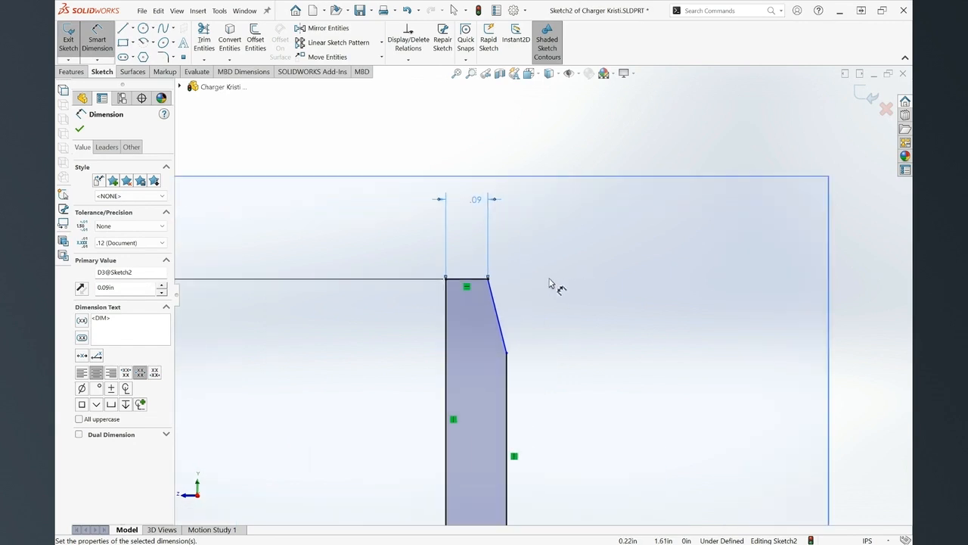
left_click(501, 331)
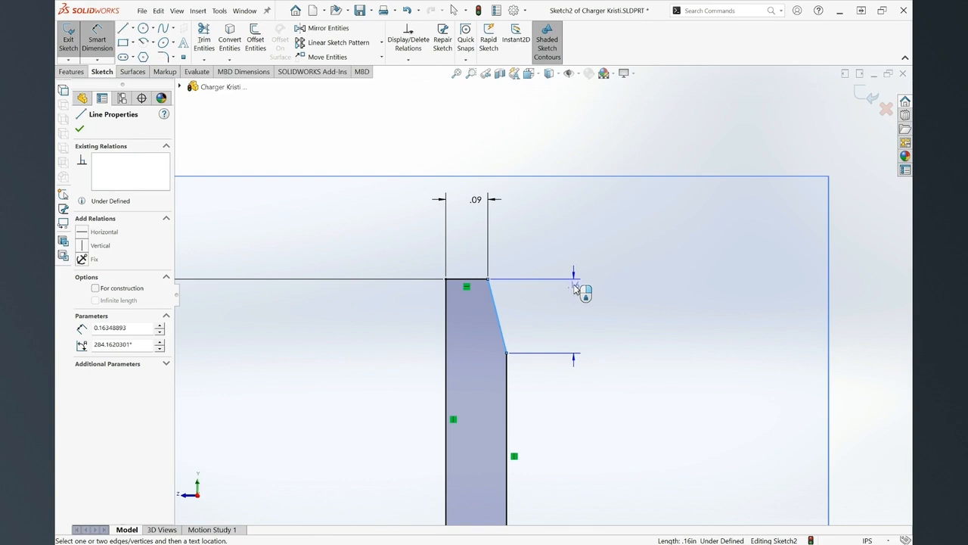
left_click(575, 286)
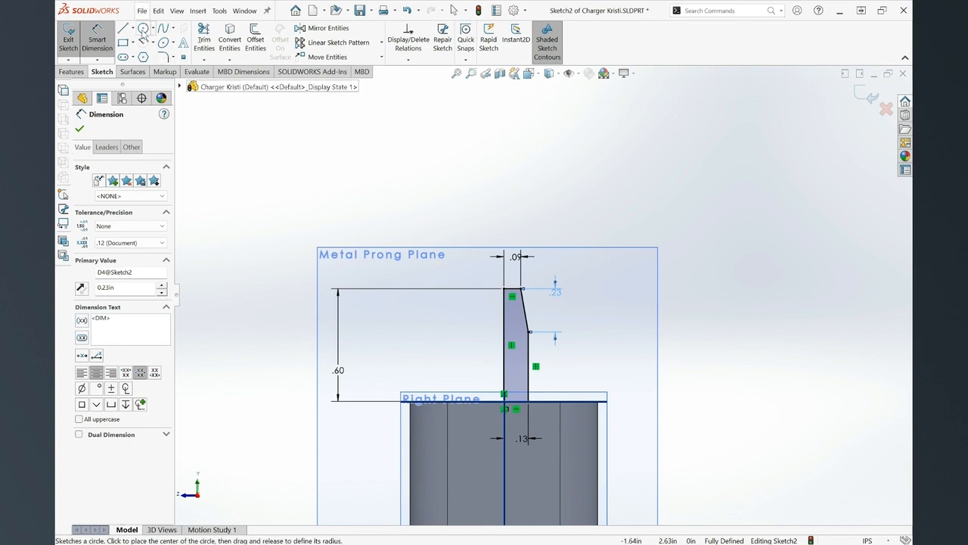
left_click(105, 43)
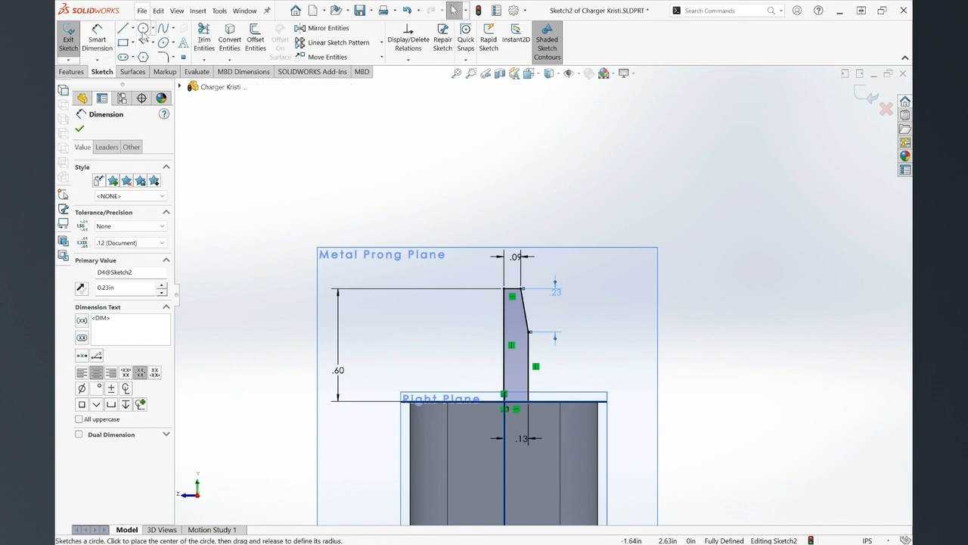
Sketch a circle of about 0.06 in radius centred on the prong's straight vertical edge, opposite the slanted line.
left_click(143, 30)
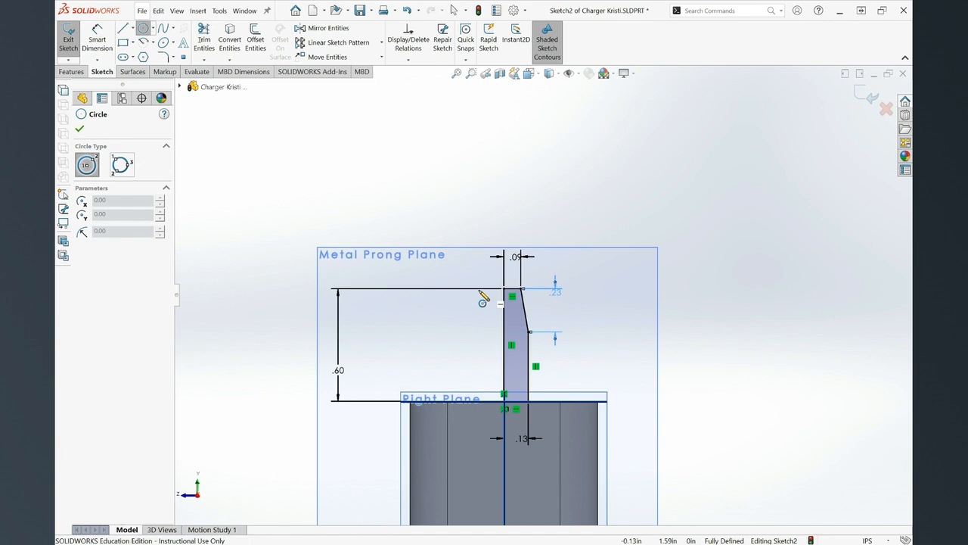
scroll(488, 307, "down", 5)
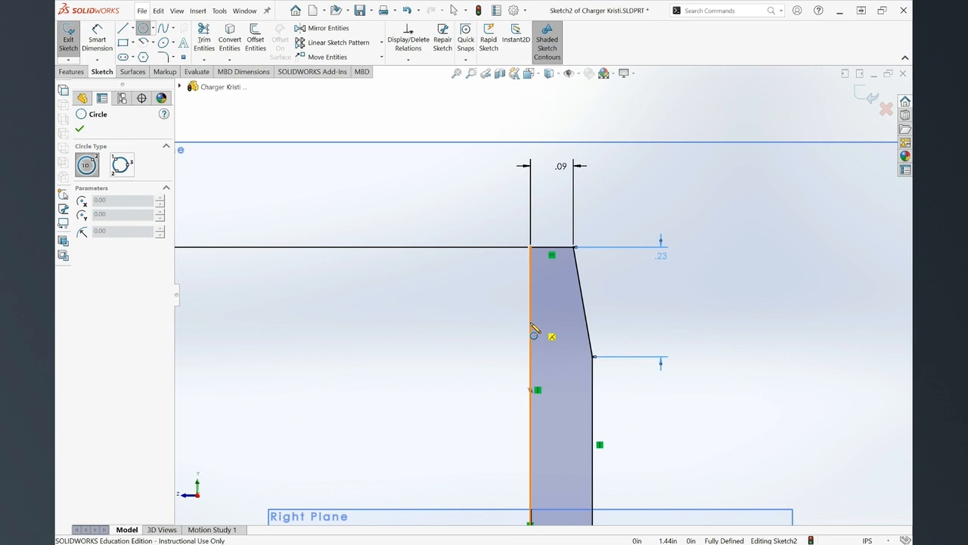
left_click(530, 323)
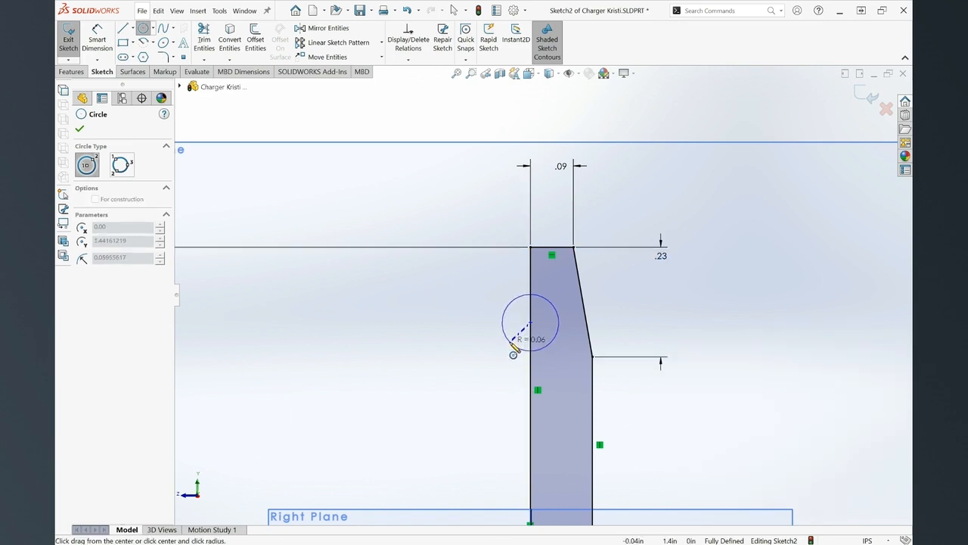
left_click(513, 345)
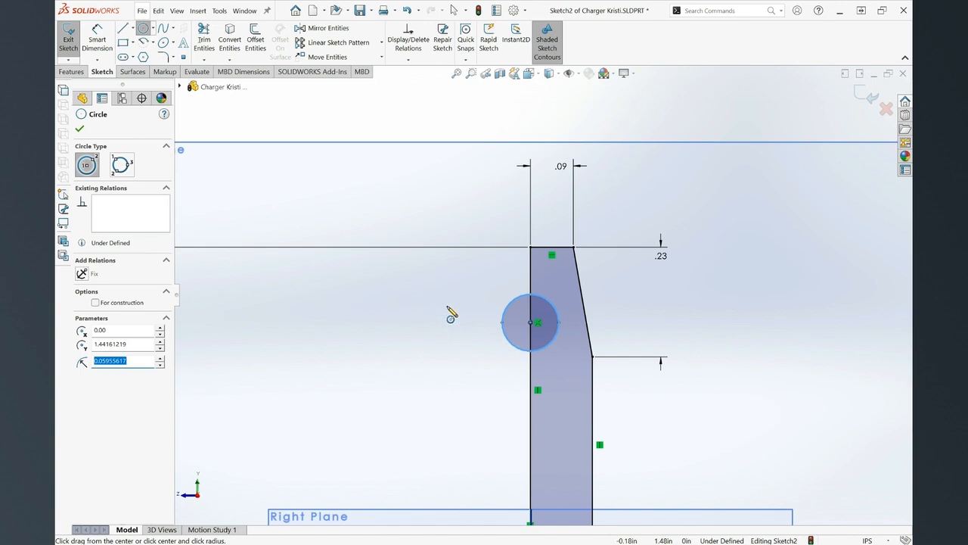
Power trim the circle's outer half and the edge segment inside it to leave a semicircular notch.
left_click(211, 50)
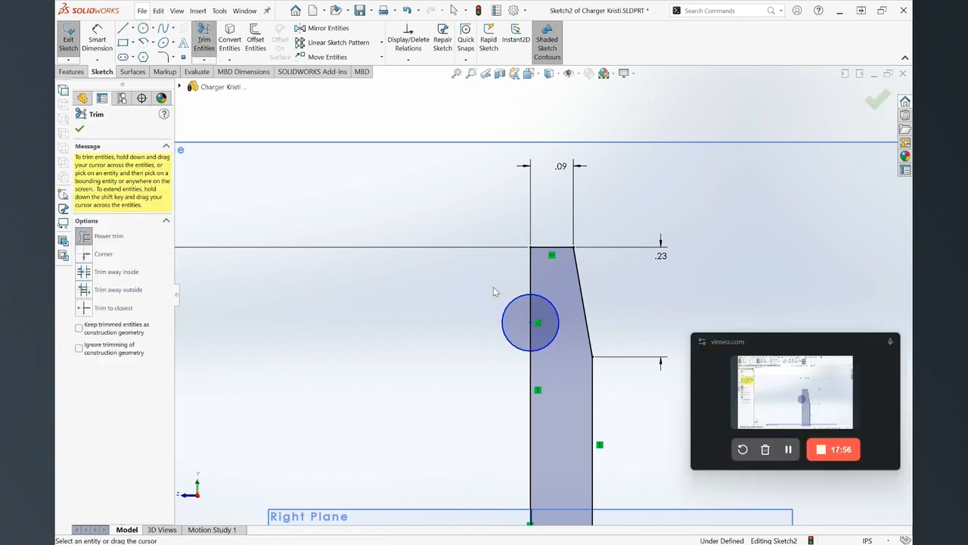
mouse_move(500, 300)
left_mouse_down()
mouse_move(514, 316)
mouse_move(509, 329)
mouse_move(537, 336)
left_mouse_up()
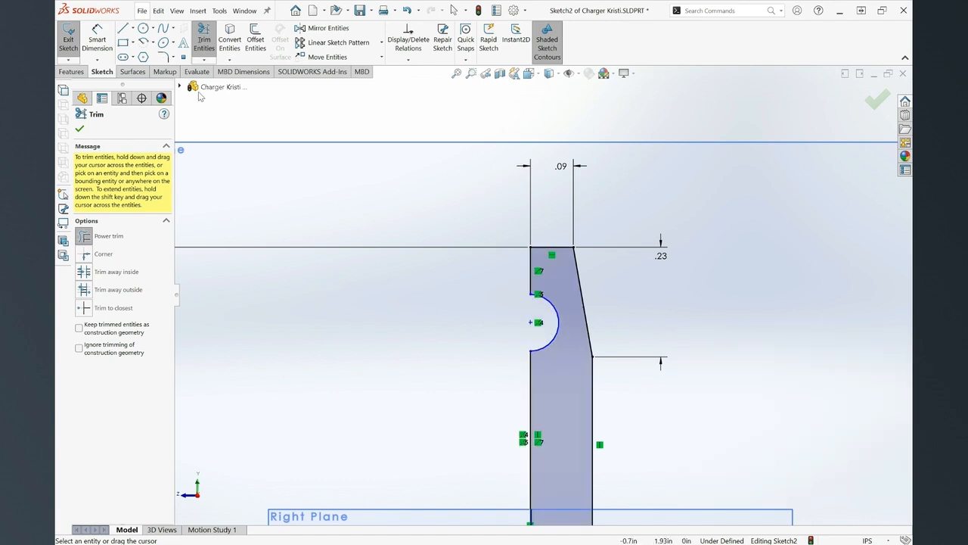
left_click(203, 46)
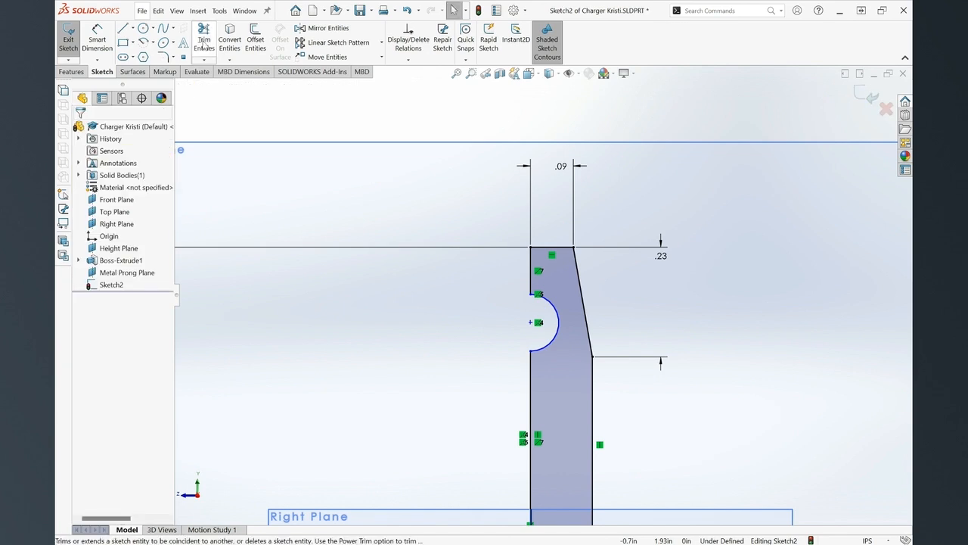
Dimension the notch opening between the arc's two endpoints to 0.13 in.
left_click(99, 45)
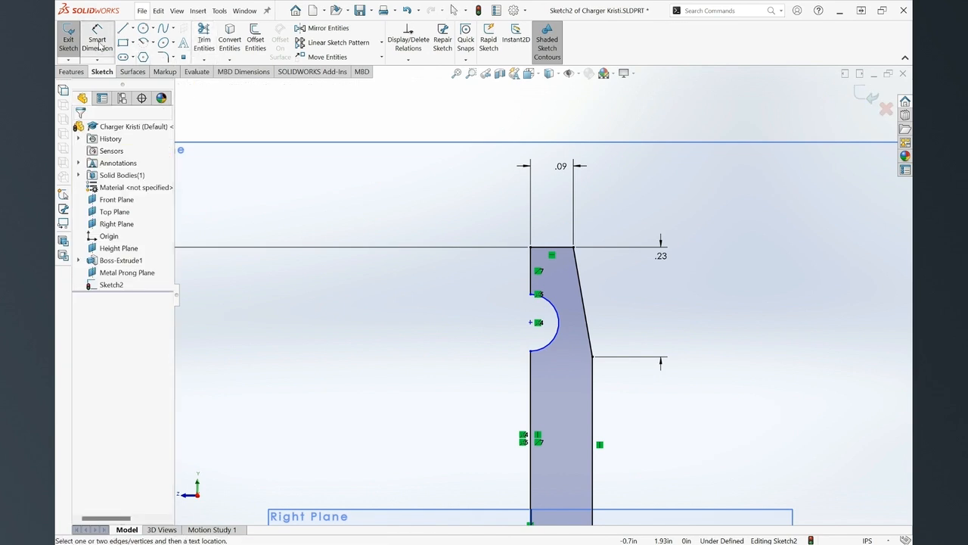
left_click(531, 295)
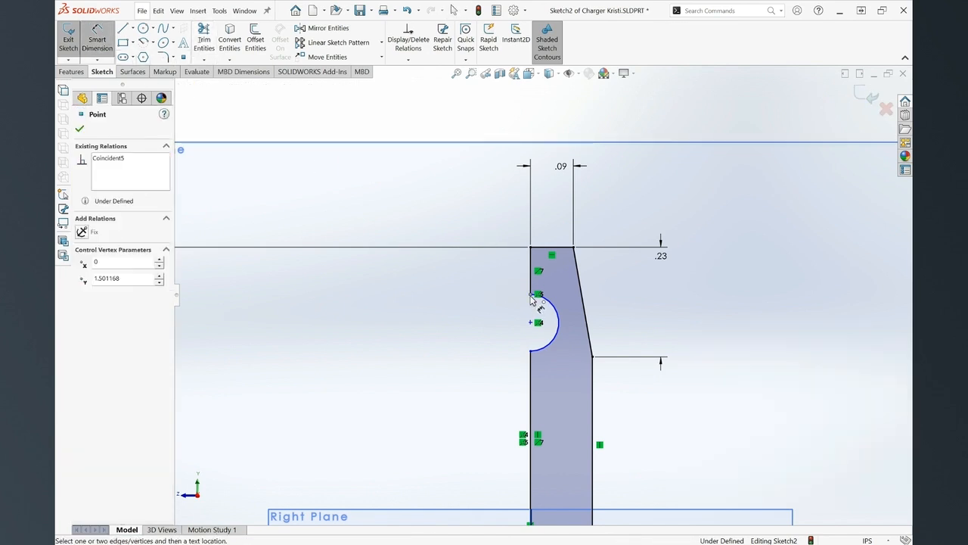
left_click(531, 352)
left_click(483, 350)
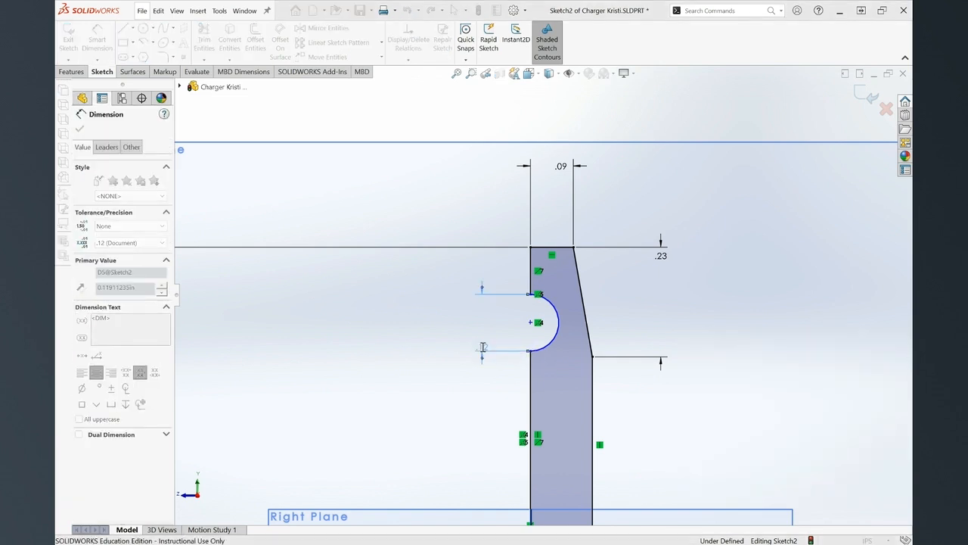
type(".13")
key("Return")
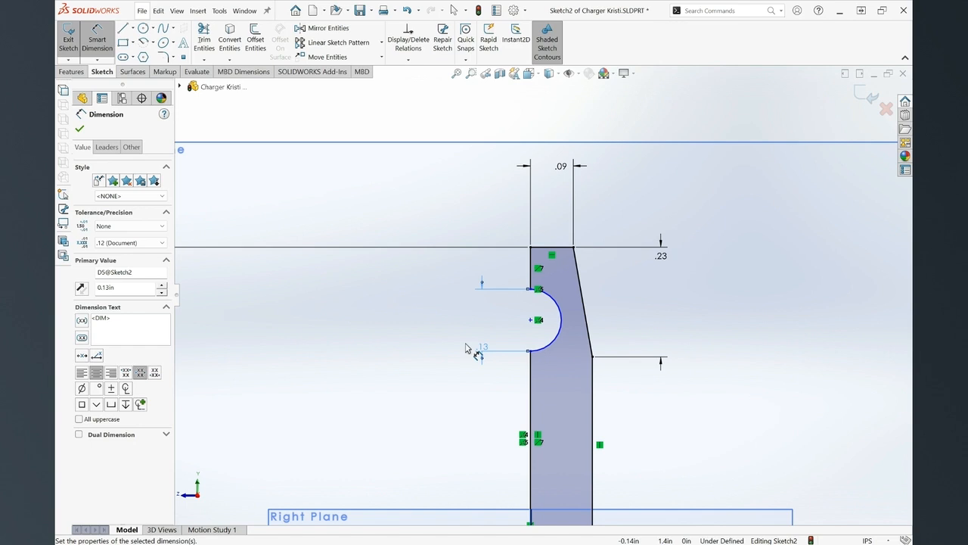
Dimension the vertical distance from the notch's centre point to the prong's top corner as 0.17 in.
left_click(536, 322)
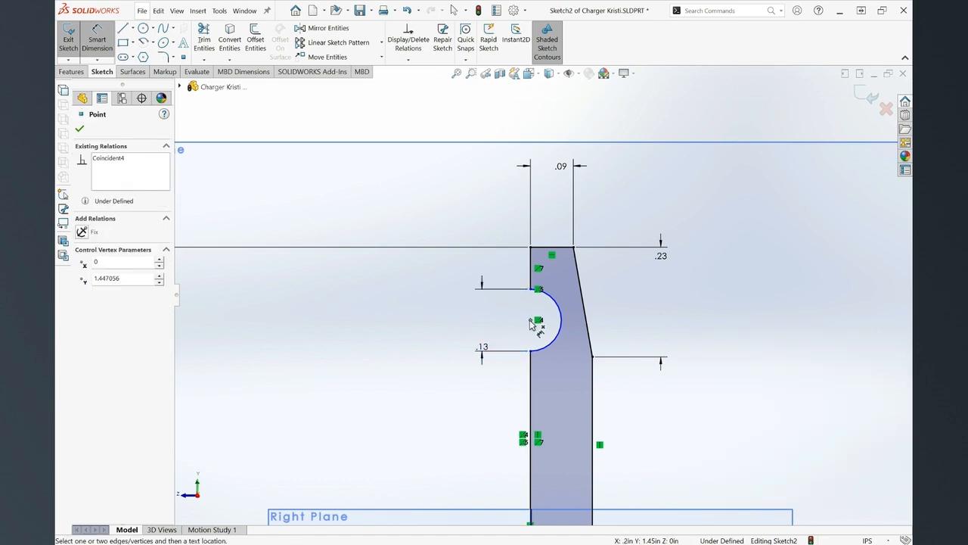
left_click(530, 249)
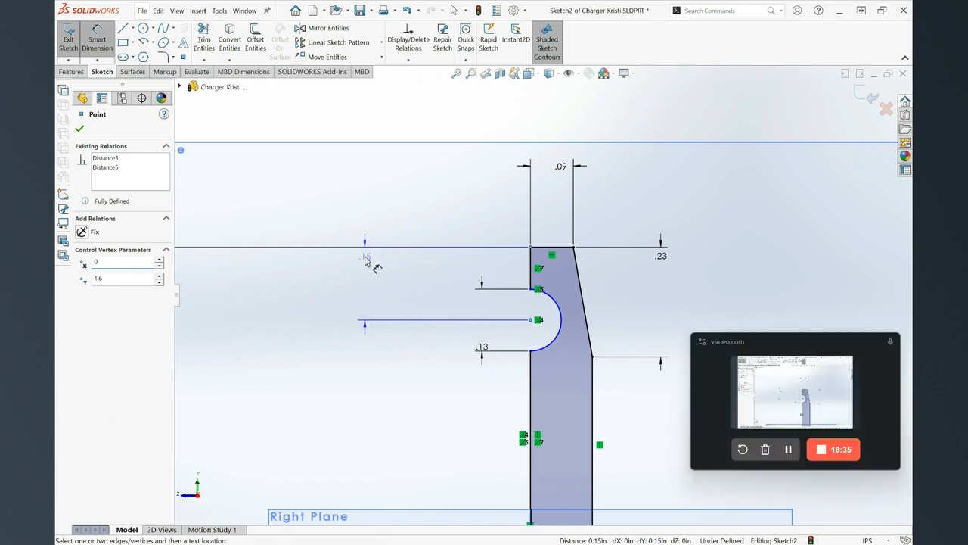
left_click(365, 259)
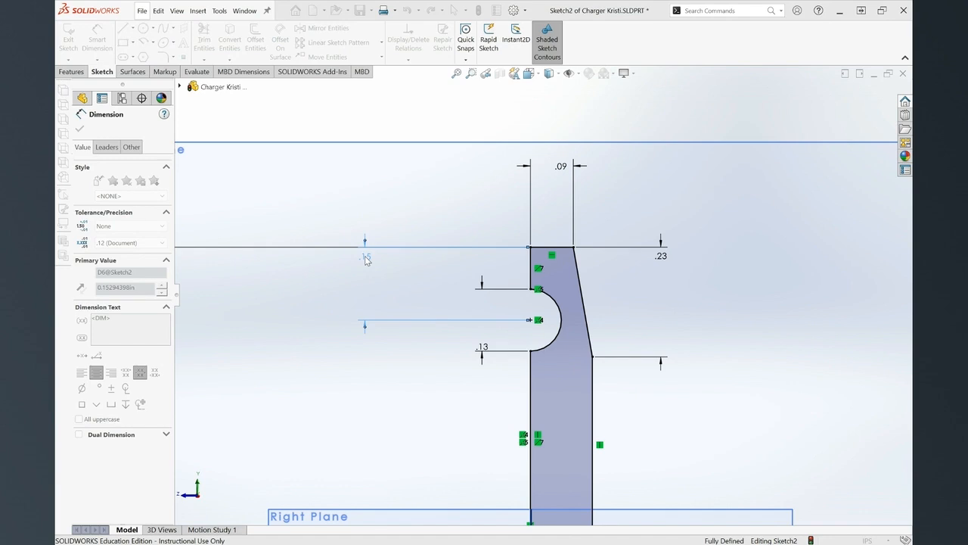
left_click(320, 243)
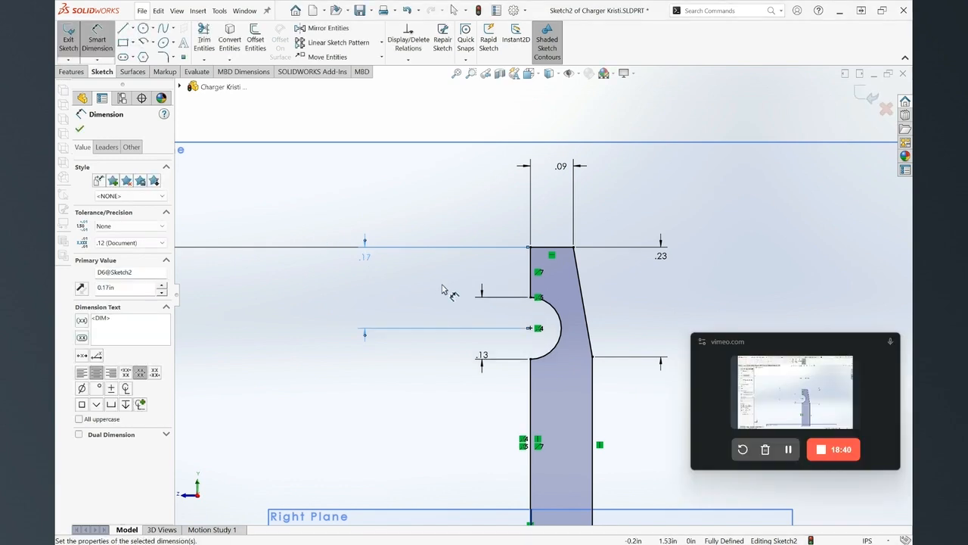
Finish the prong profile sketch on the Metal Prong Plane and save the part.
scroll(454, 295, "up", 4)
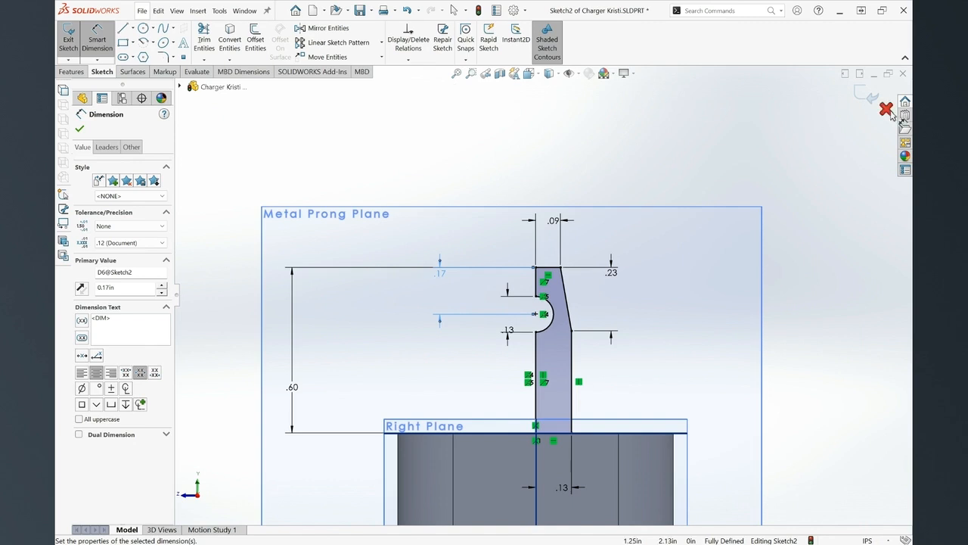
left_click(867, 100)
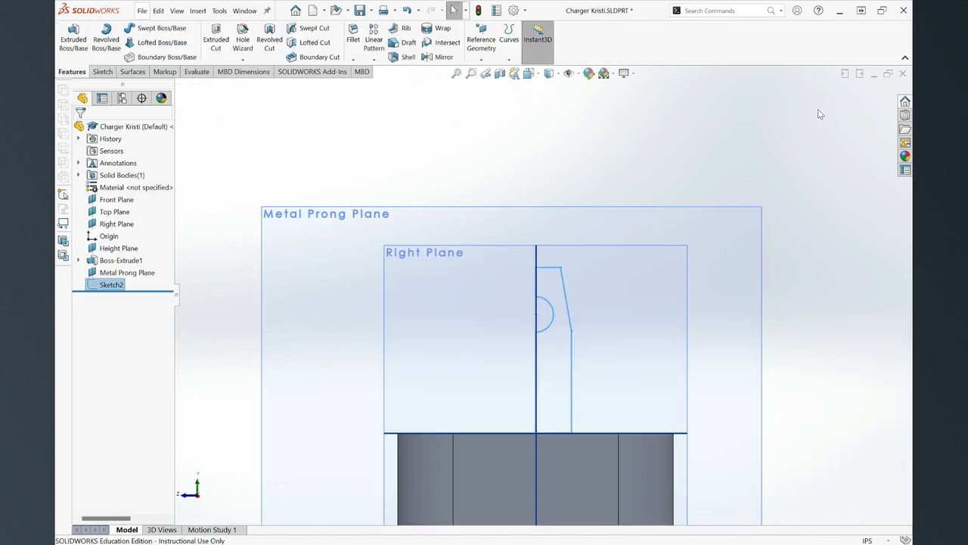
key("ctrl+s")
Start a Boss-Extrude of the prong sketch with a Blind end condition.
middle_click_drag(560, 323, 525, 326)
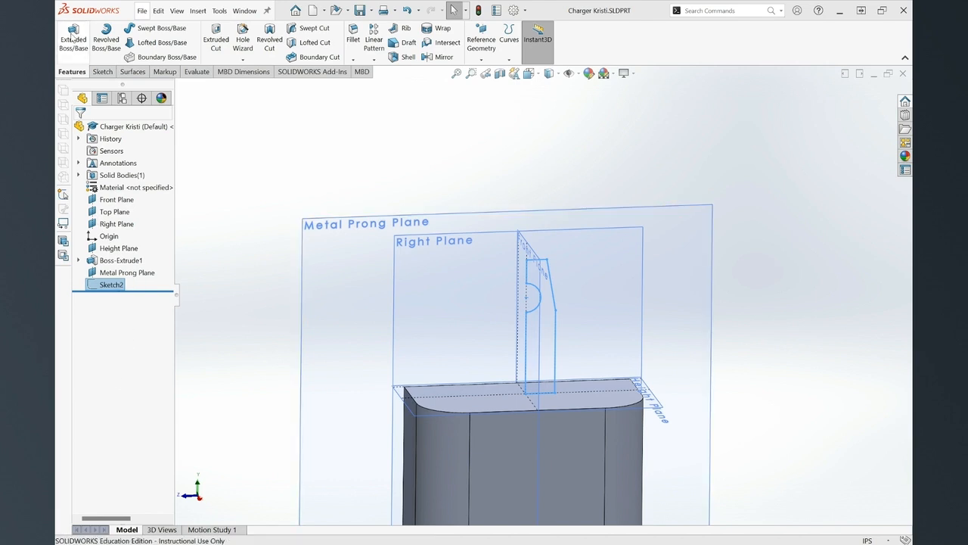
left_click(72, 37)
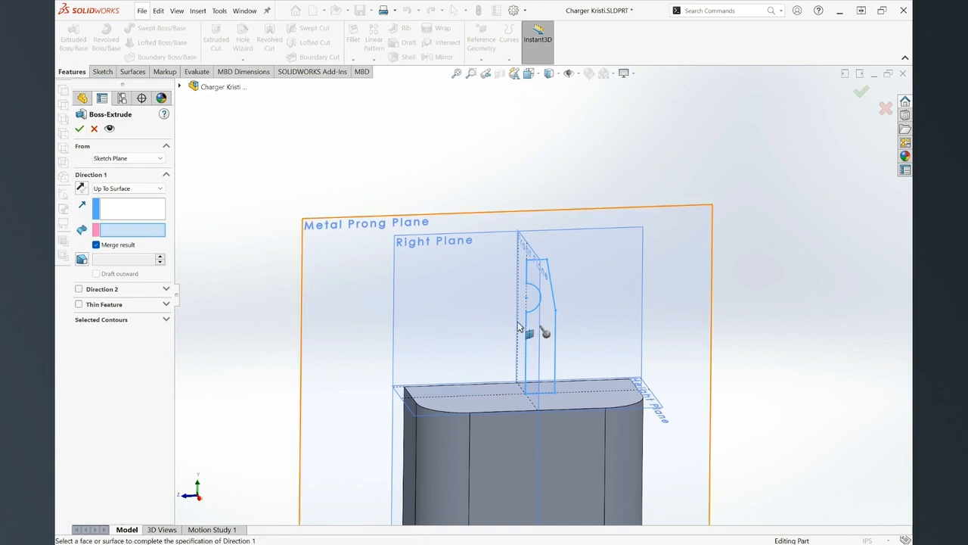
scroll(579, 337, "down", 2)
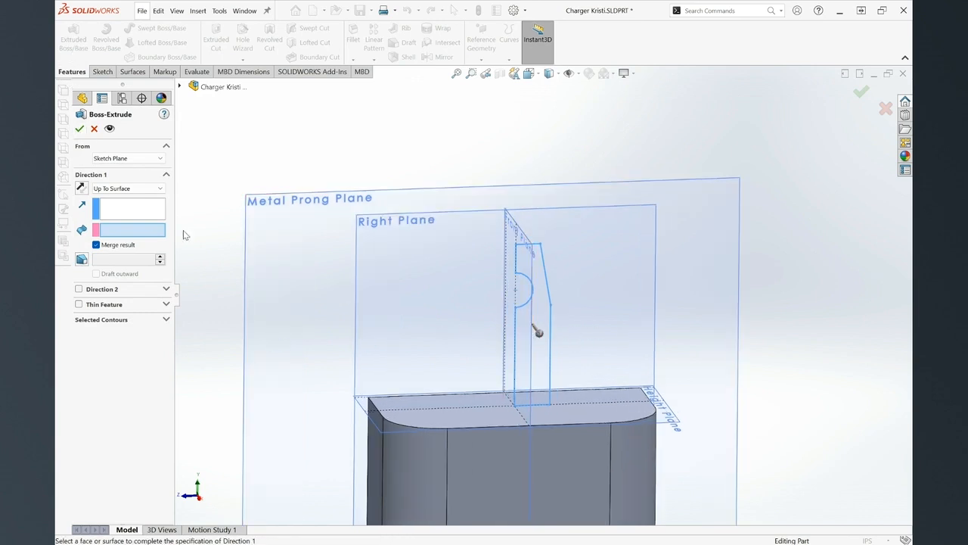
mouse_move(583, 352)
middle_mouse_down()
mouse_move(598, 339)
mouse_move(582, 349)
middle_mouse_up()
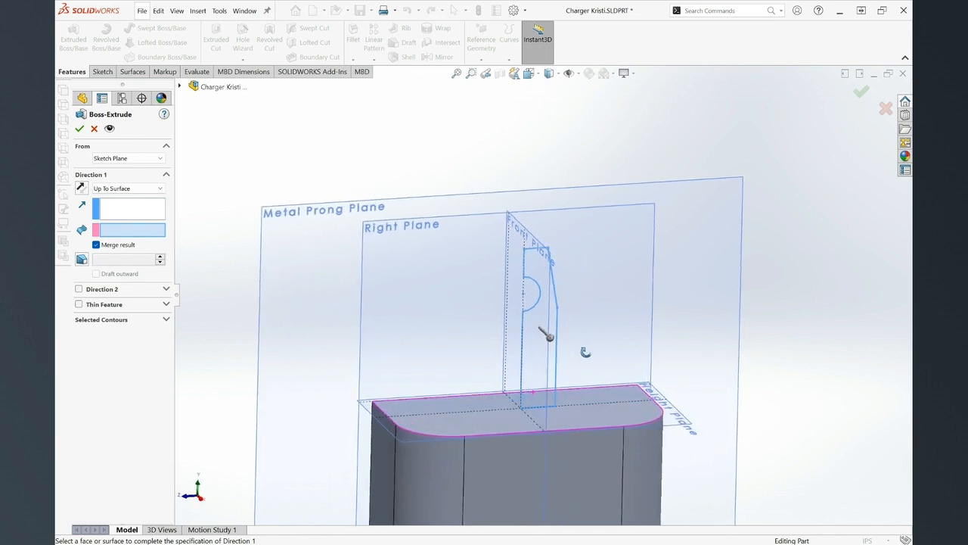
left_click(150, 189)
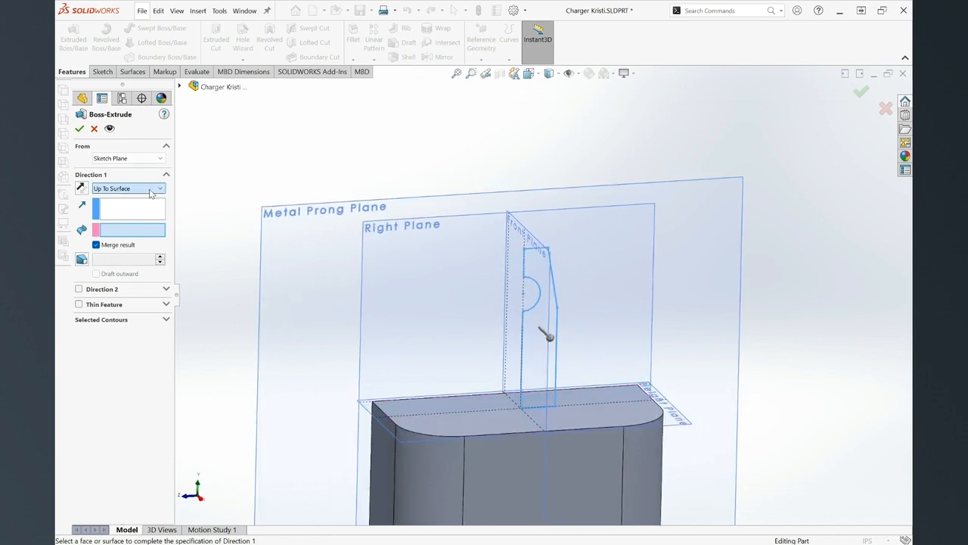
left_click(146, 196)
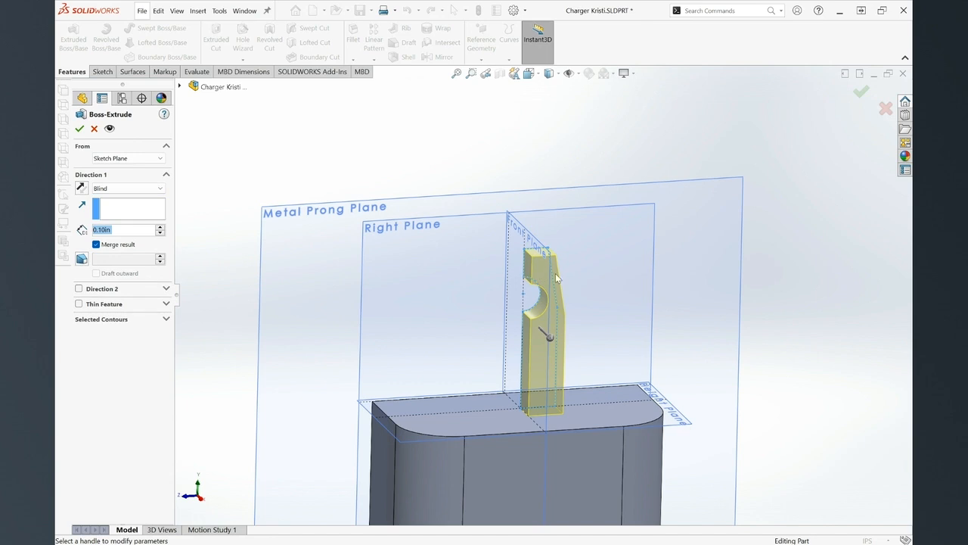
Set the metal prong's blind extrusion depth to 0.03 in.
middle_click_drag(566, 324, 598, 317)
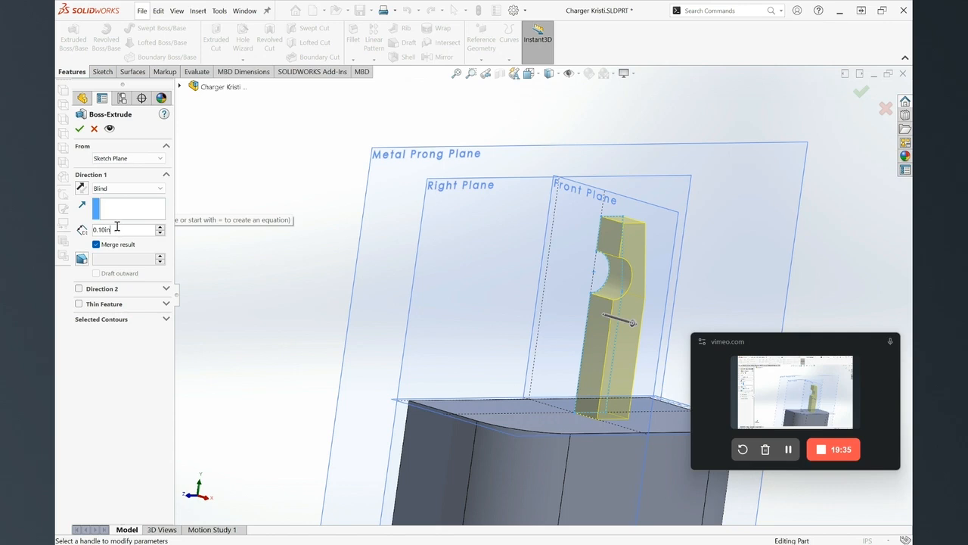
left_click_drag(117, 228, 92, 230)
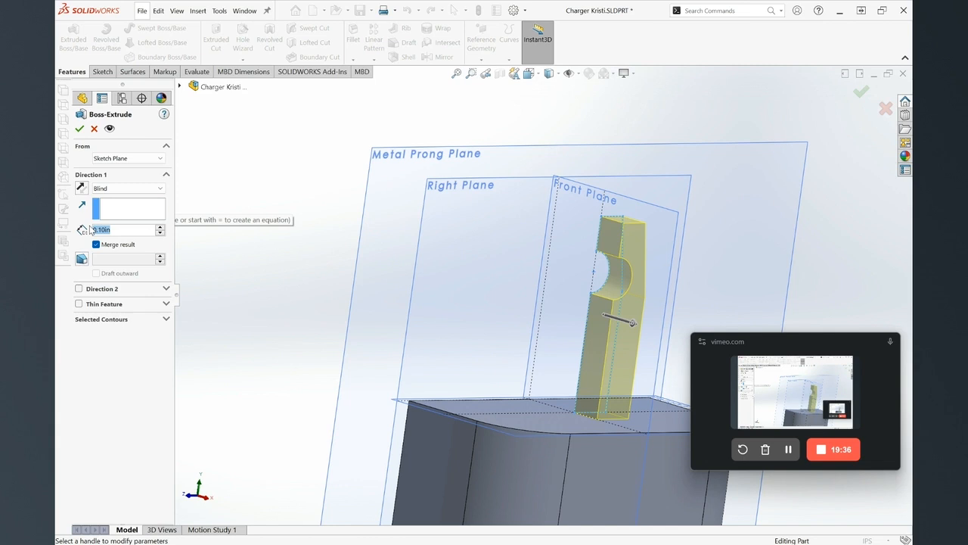
type(".03")
key("Return")
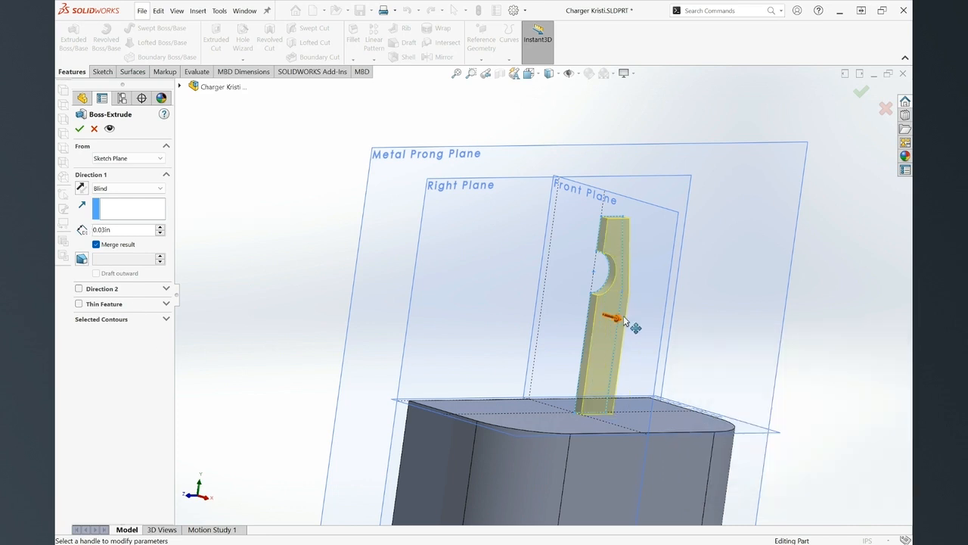
middle_click_drag(609, 333, 575, 355)
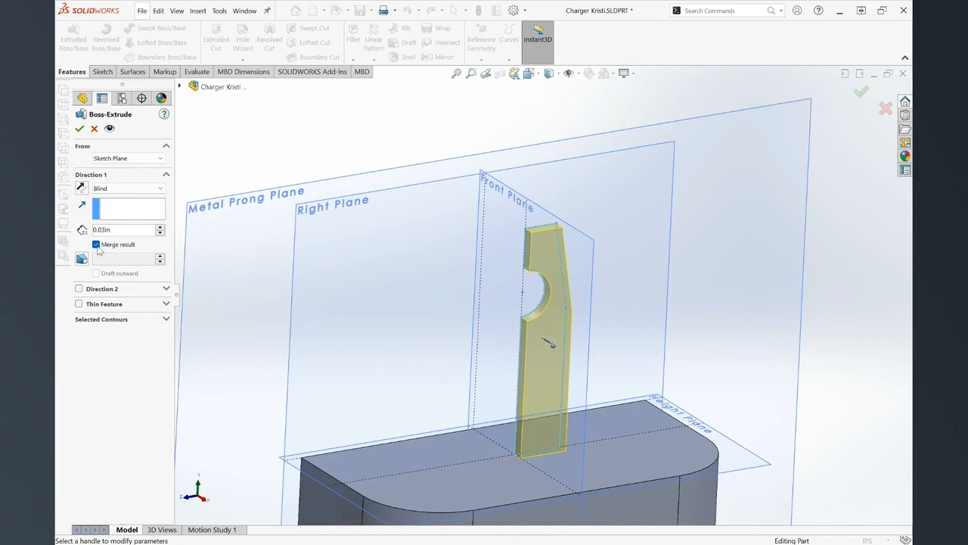
Turn off merging with the block and complete the prong extrusion as a separate body.
scroll(543, 283, "up", 3)
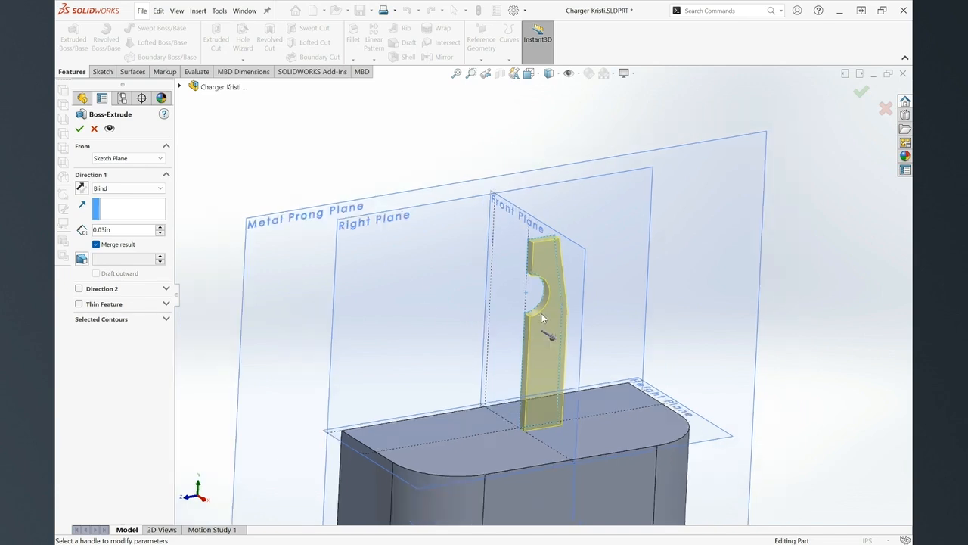
scroll(532, 369, "down", 3)
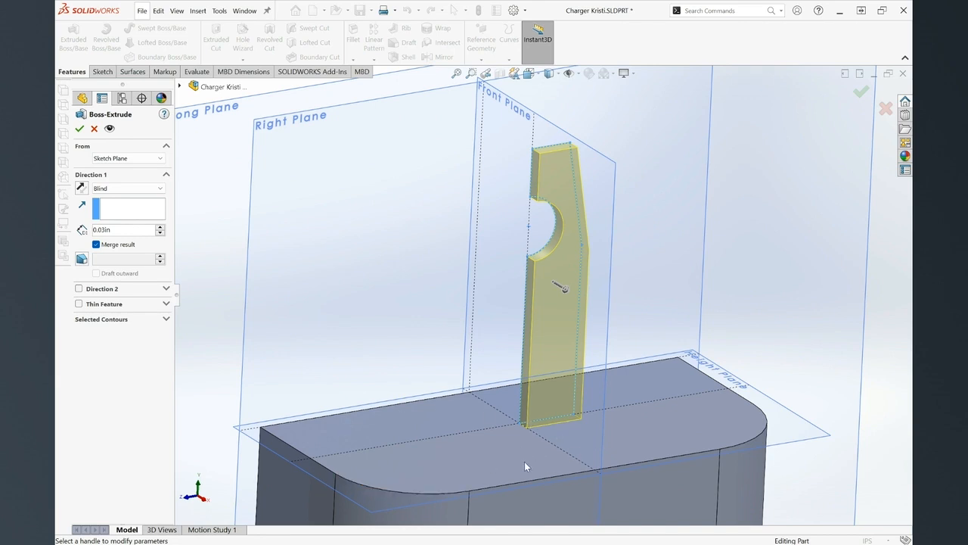
scroll(491, 477, "up", 5)
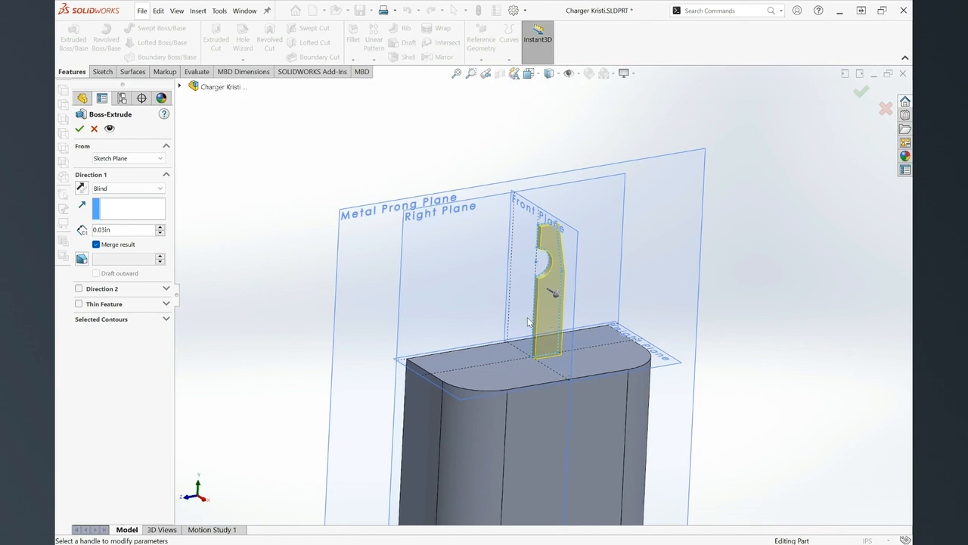
left_click(97, 244)
left_click(80, 130)
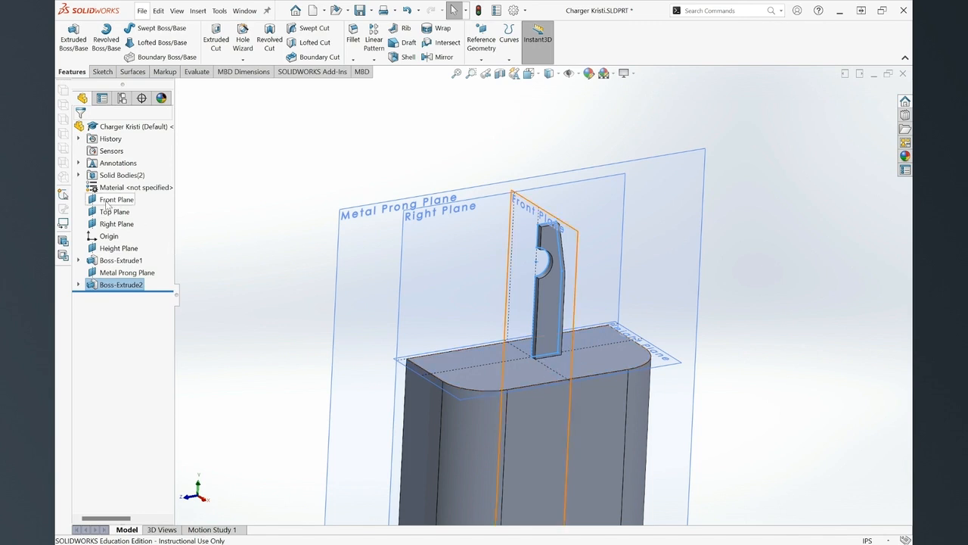
Highlight the block and prong bodies in turn from the Solid Bodies folder, and save the part.
left_click(78, 175)
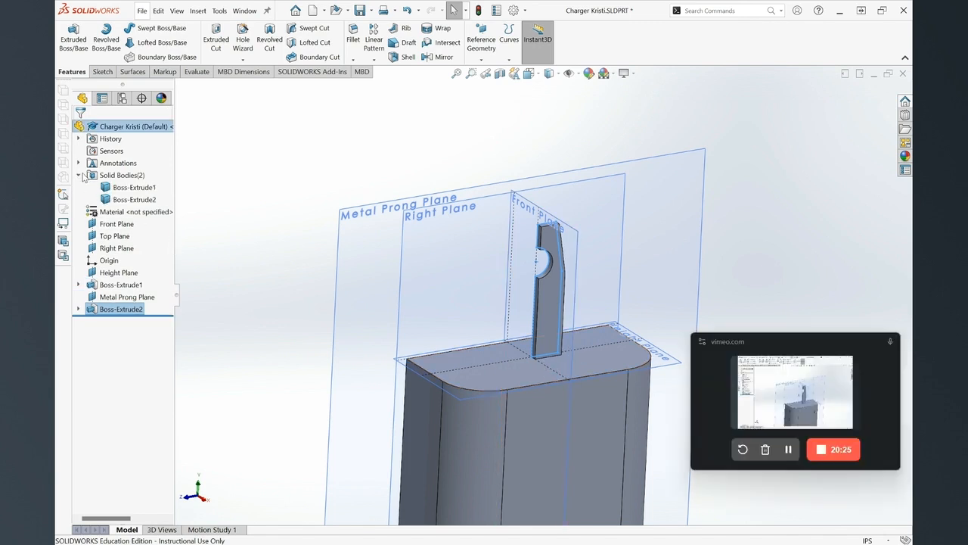
left_click(117, 190)
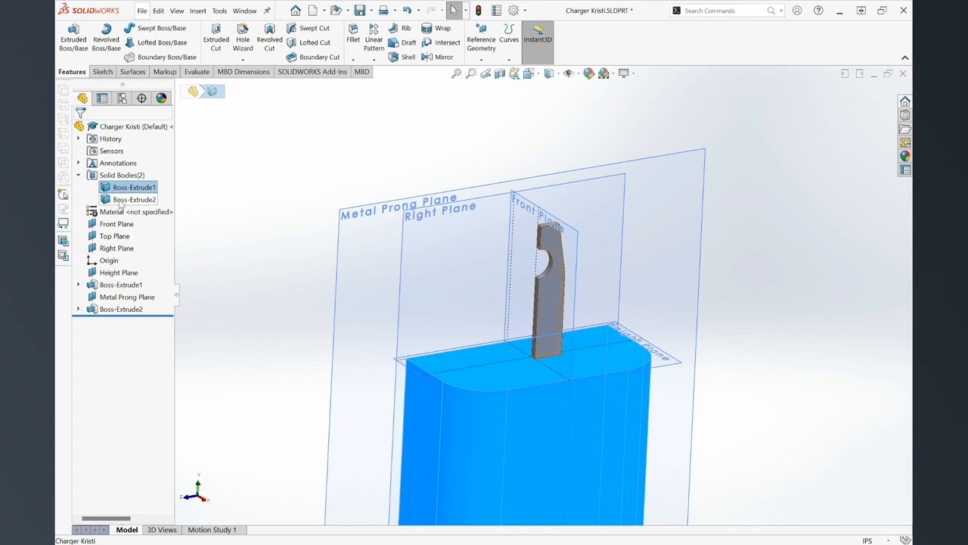
left_click(119, 200)
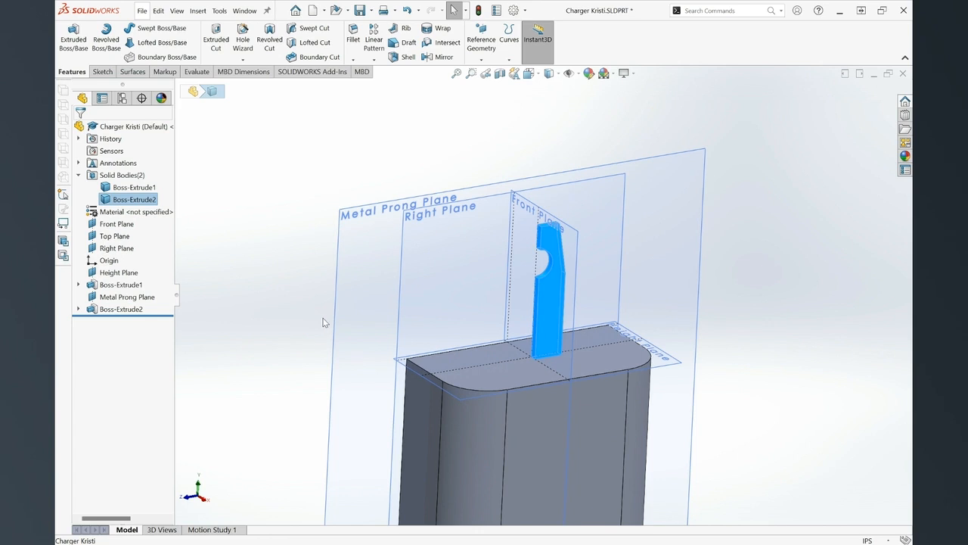
scroll(558, 299, "down", 3)
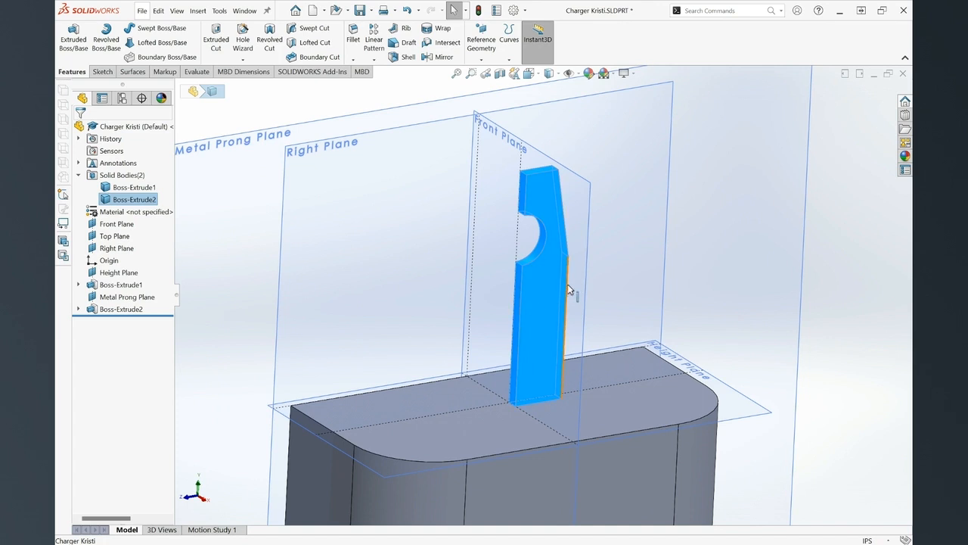
left_click(259, 330)
key("ctrl+s")
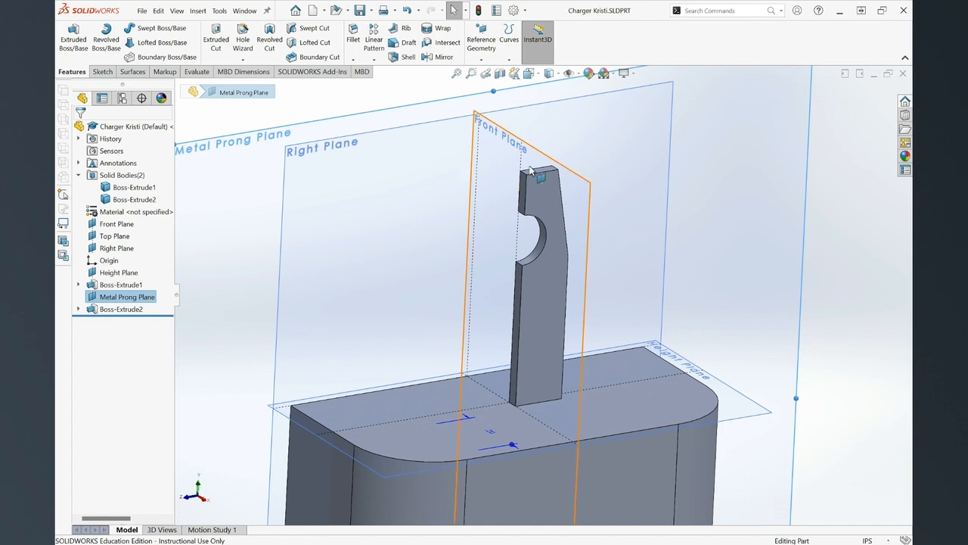
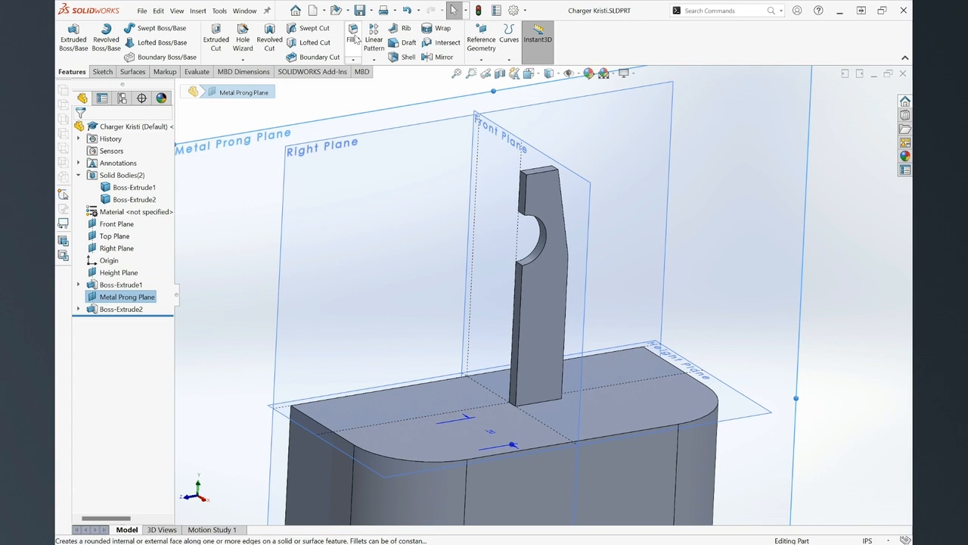
Set up a symmetric constant-size fillet on the front edge of the prong's tip with a 0.02 in radius.
left_click(355, 36)
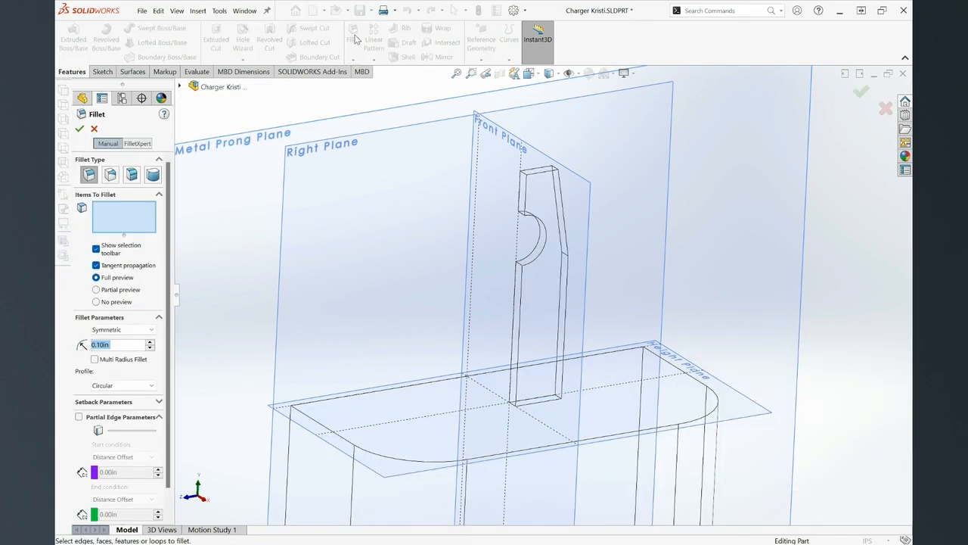
left_click(106, 217)
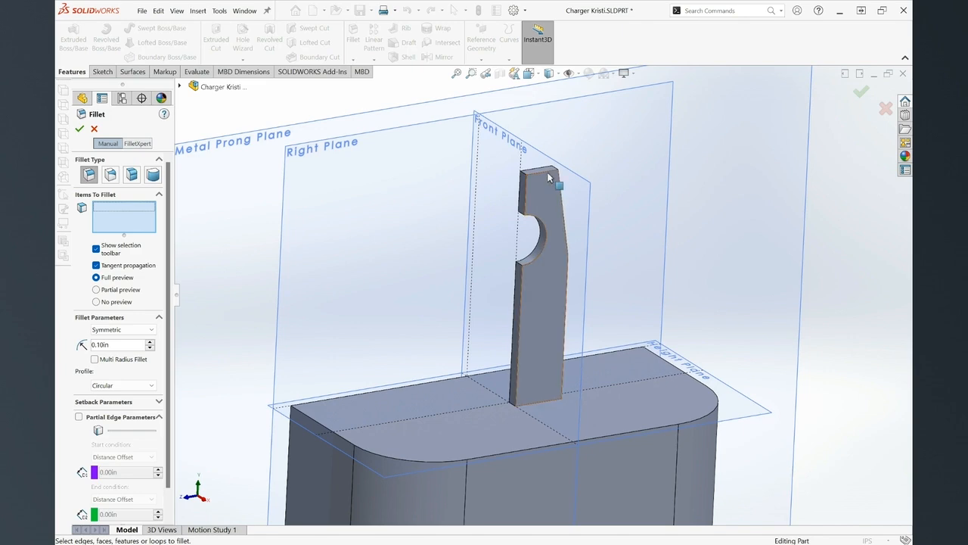
scroll(550, 177, "down", 2)
scroll(541, 231, "up", 3)
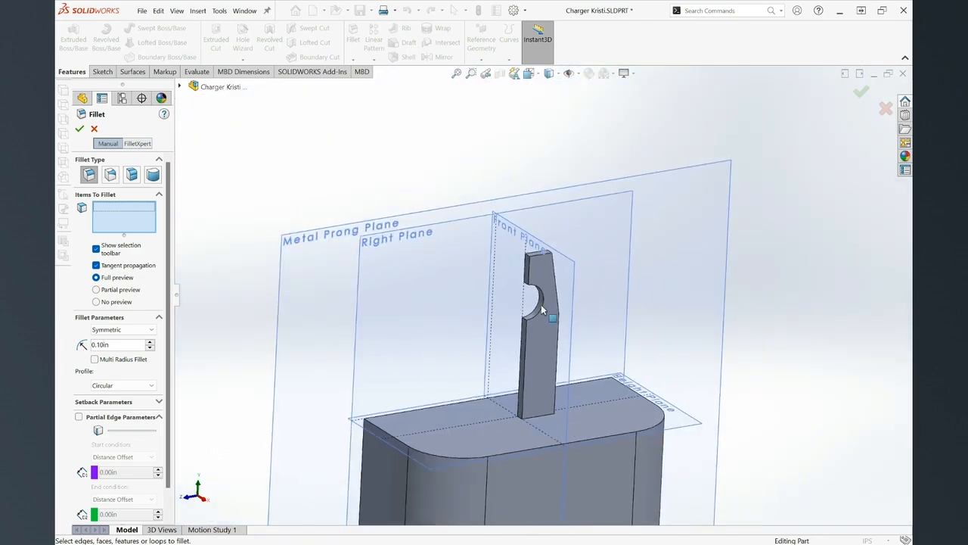
middle_click_drag(556, 304, 503, 274)
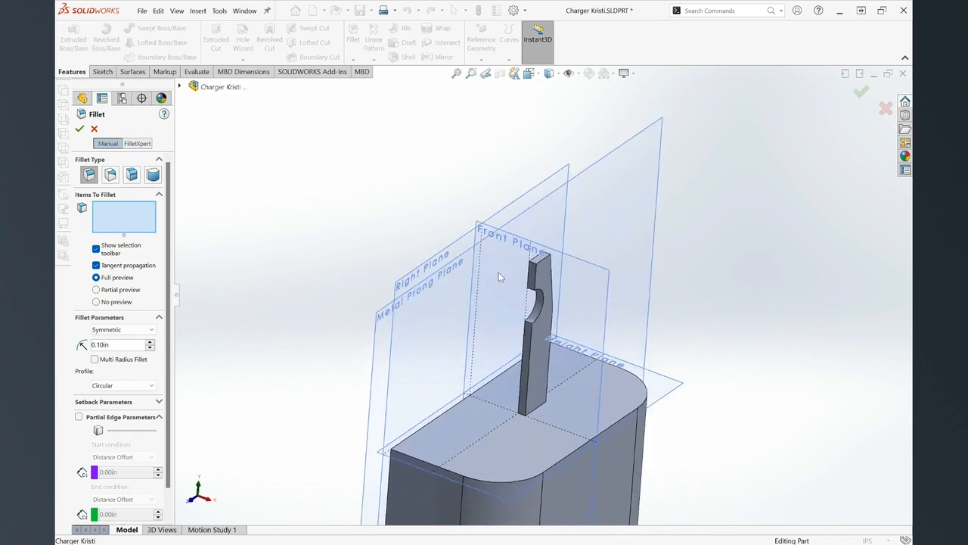
scroll(556, 273, "down", 3)
middle_click_drag(553, 263, 547, 262)
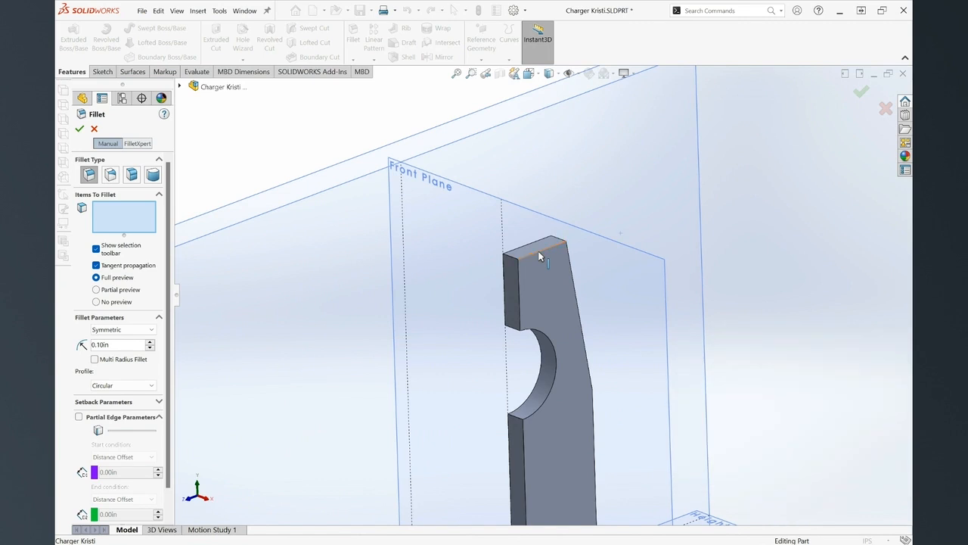
left_click(539, 256)
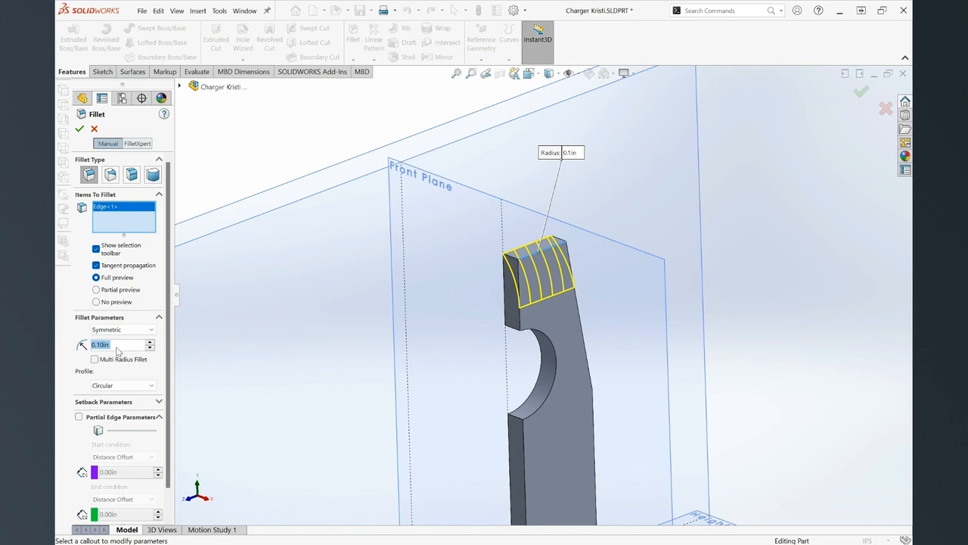
type(".02")
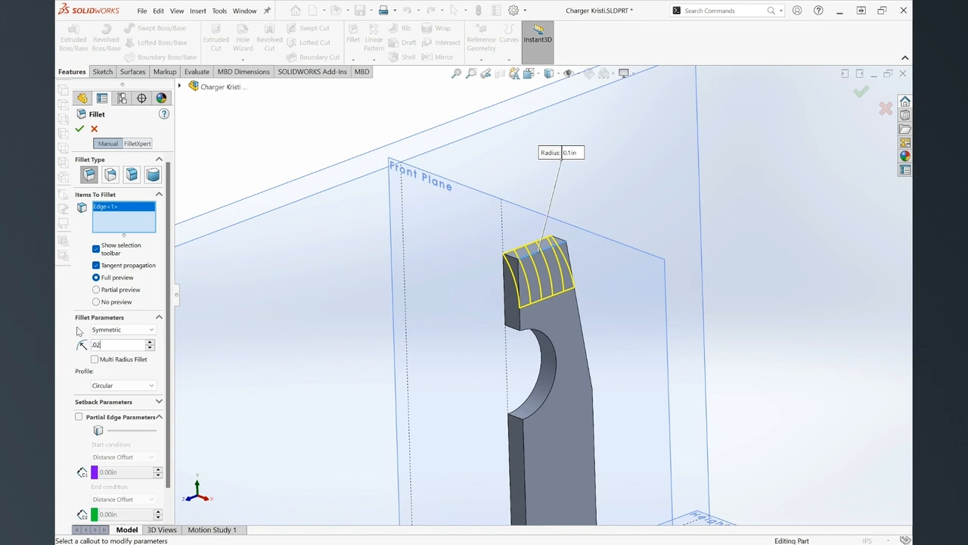
key("Return")
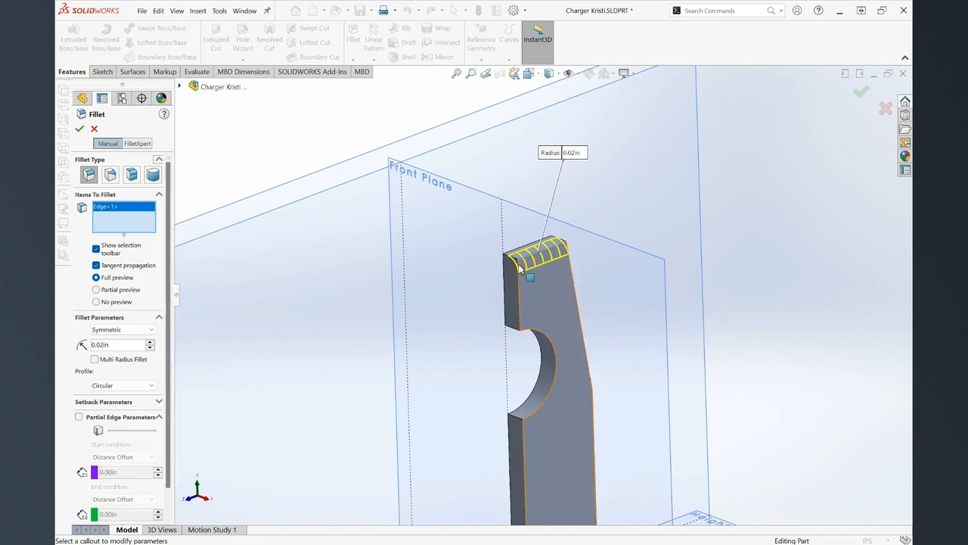
Try the other preview modes for the tip fillet, return to Full preview, and accept the fillet.
left_click(96, 290)
left_click(96, 302)
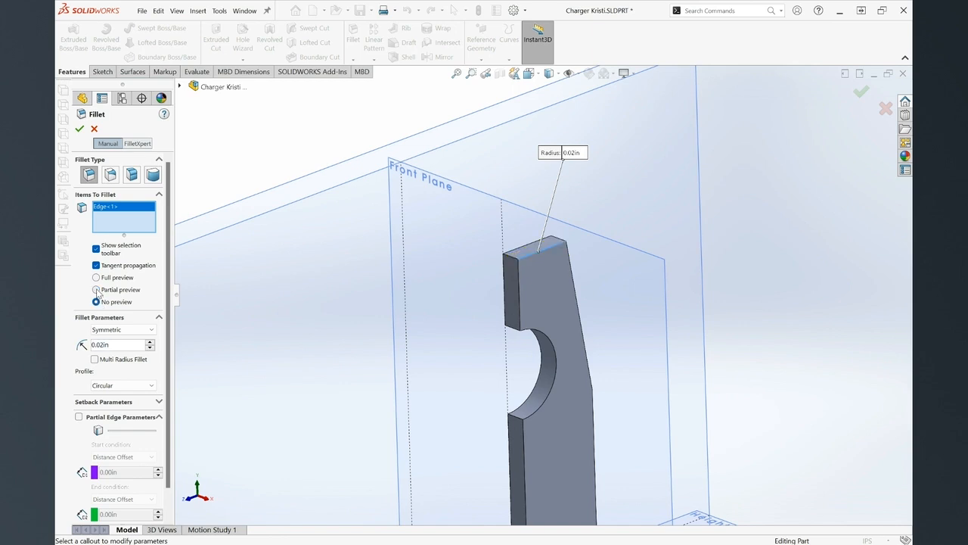
left_click(96, 278)
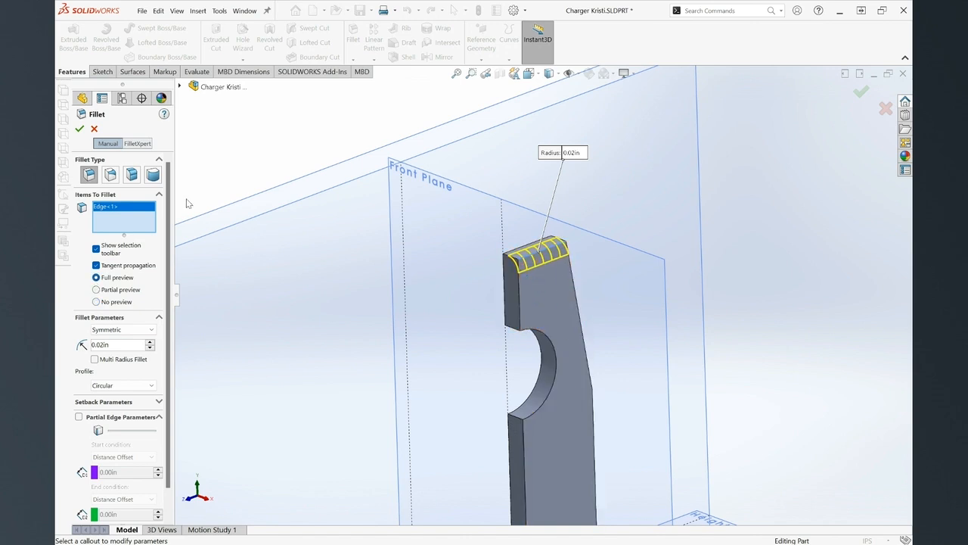
left_click(80, 129)
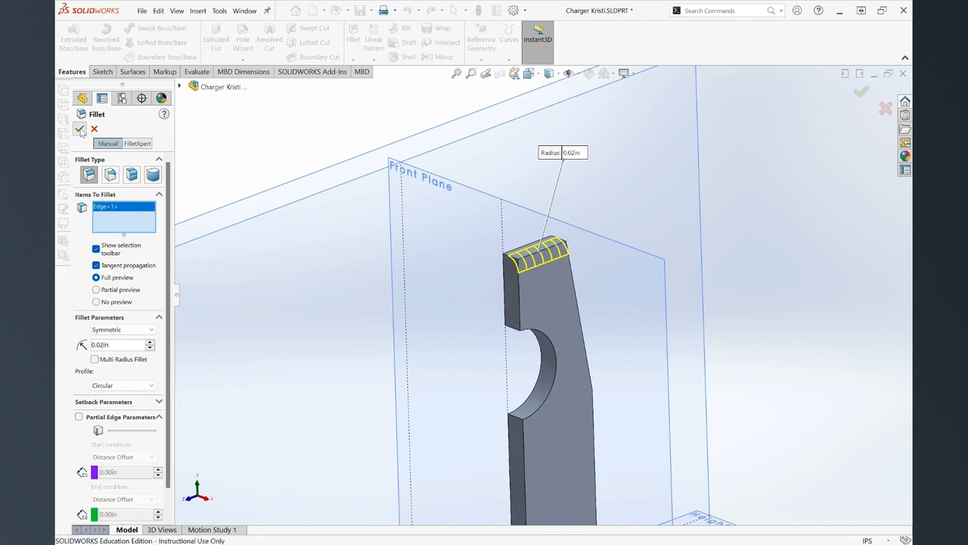
Start a chamfer on the prong and select the notch's front arc edge in place of the notch's curved face.
scroll(541, 267, "down", 2)
middle_click_drag(541, 263, 580, 233)
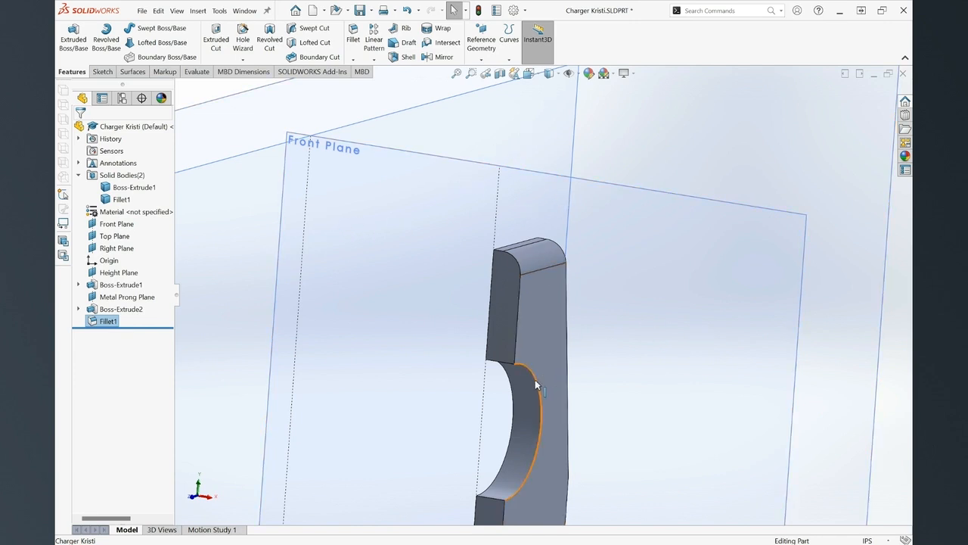
left_click(368, 90)
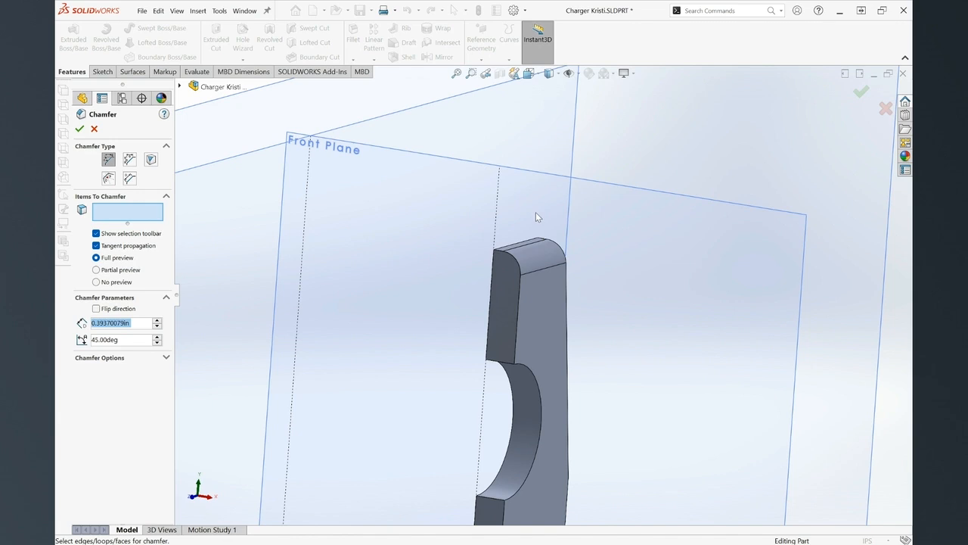
middle_click_drag(538, 215, 539, 380)
scroll(538, 380, "down", 6)
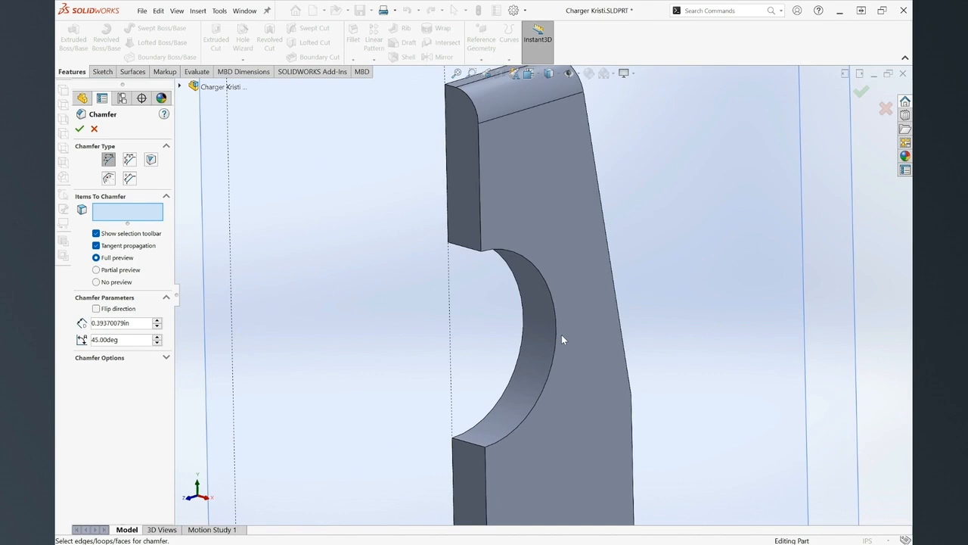
middle_click_drag(576, 319, 571, 331)
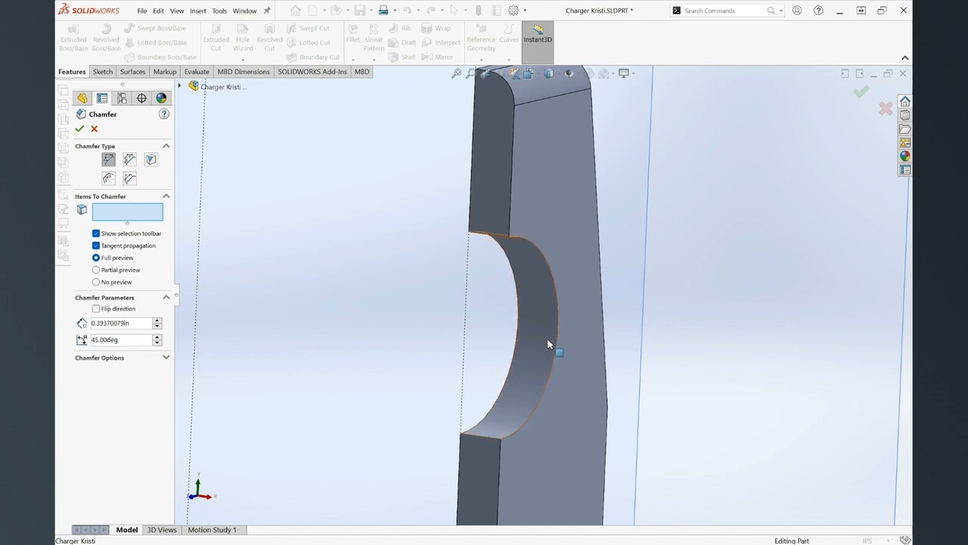
left_click(549, 344)
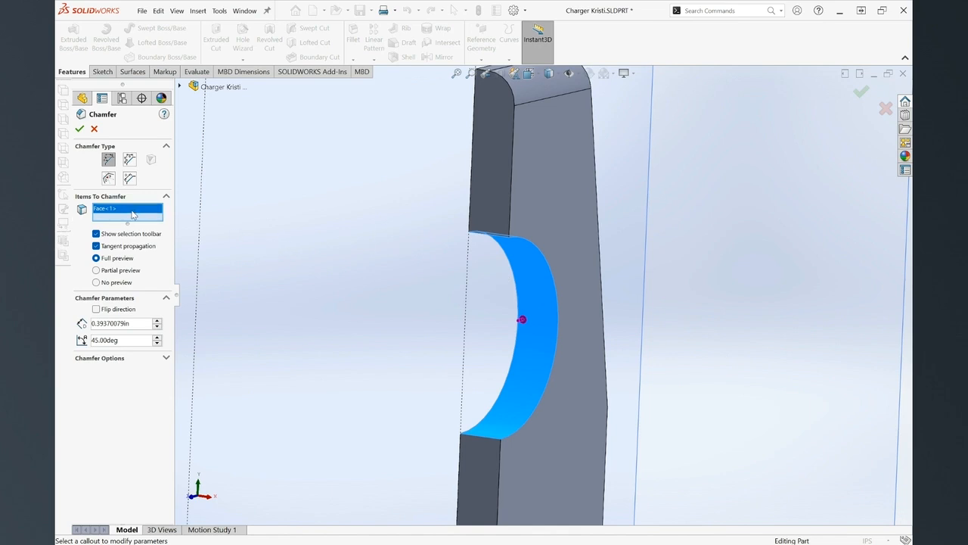
key("Delete")
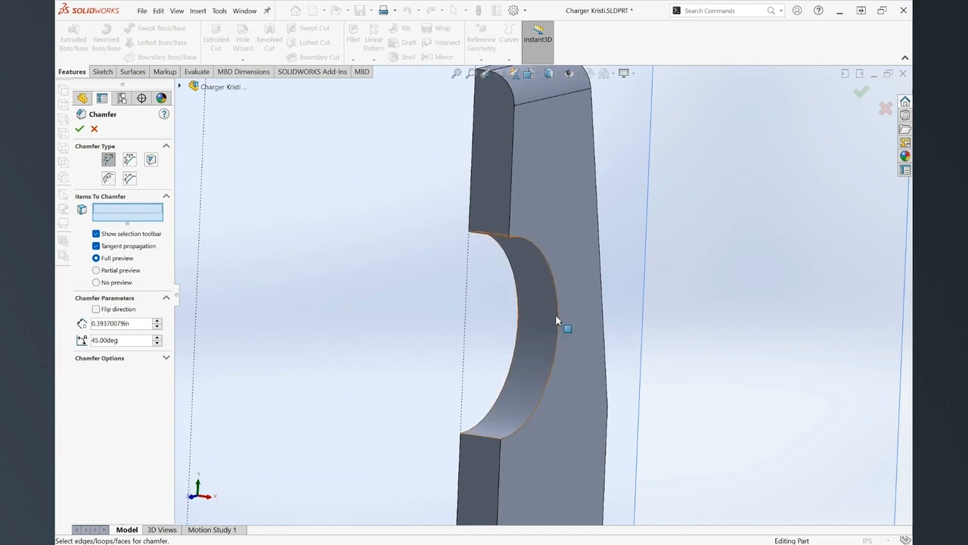
left_click(555, 359)
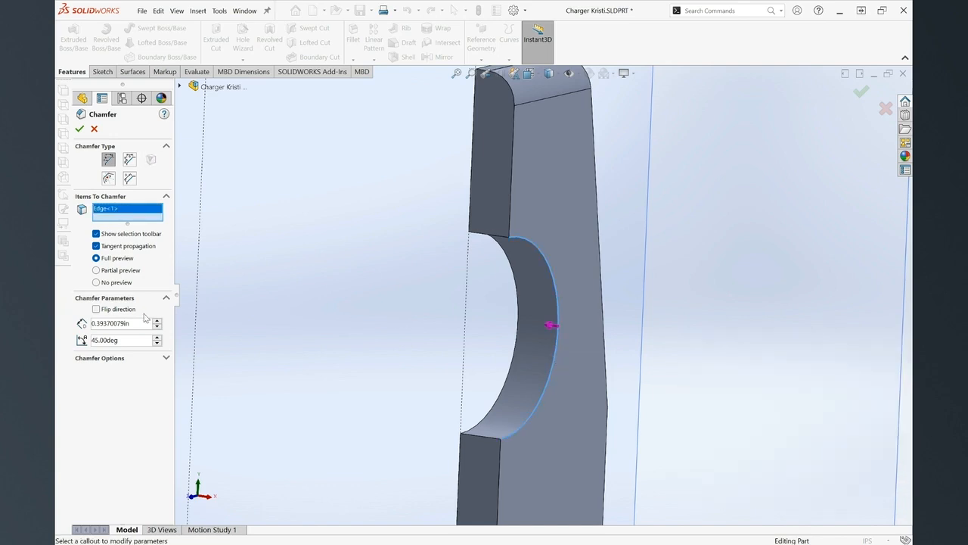
Set the chamfer distance on the notch's front arc edge to 0.02 in.
left_click_drag(140, 323, 75, 321)
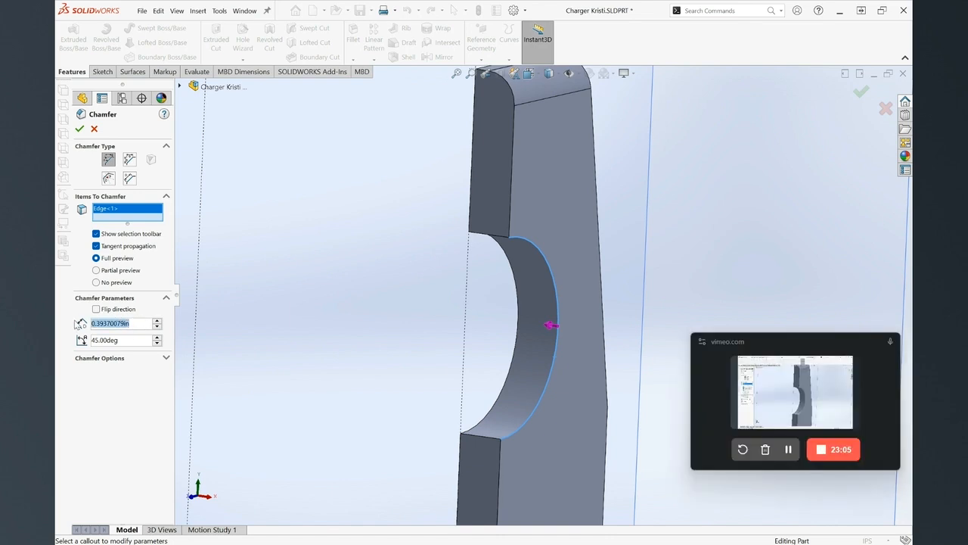
key("BackSpace")
type(".02")
key("Return")
middle_click_drag(520, 323, 495, 365)
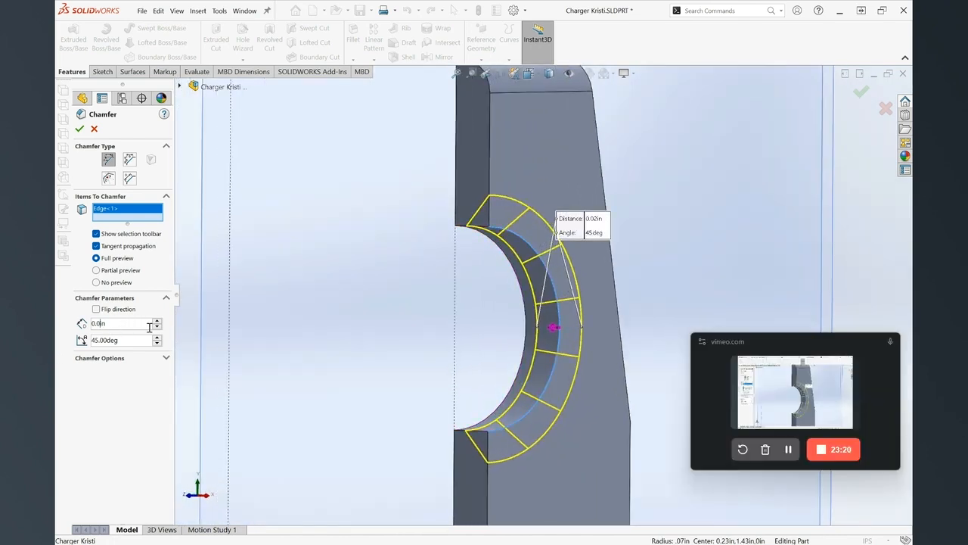
Reduce the notch edge's chamfer distance to 0.01 in and accept the 45-degree chamfer, leaving nothing selected.
type("1")
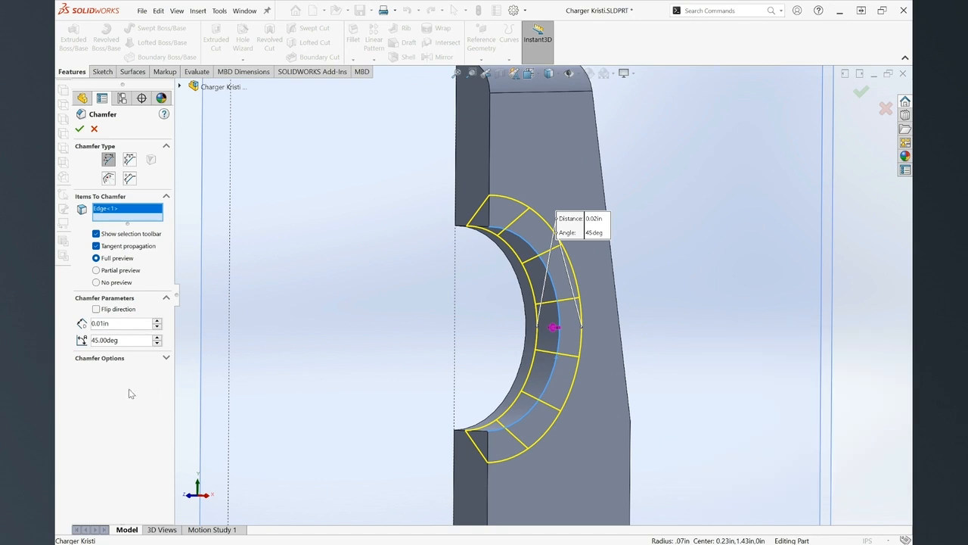
middle_click_drag(513, 372, 550, 406)
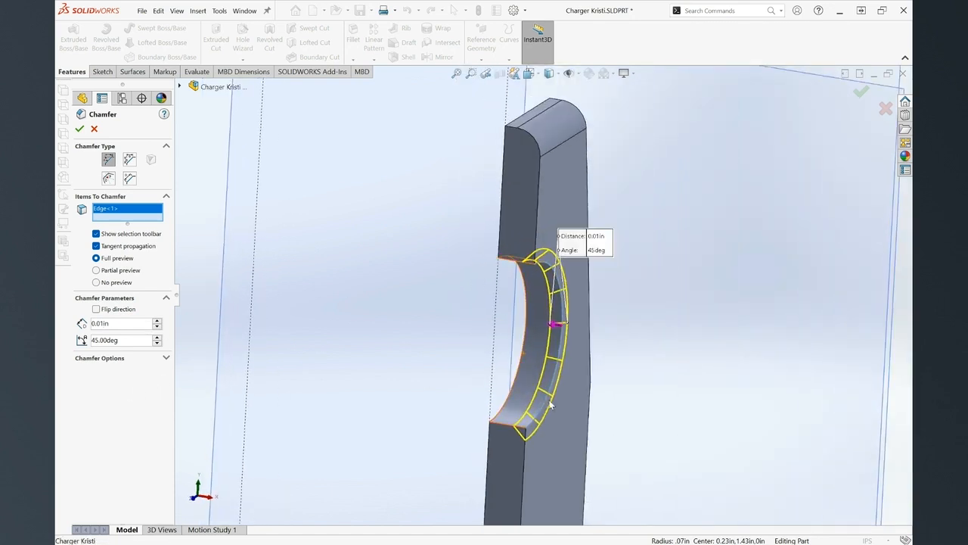
left_click(79, 130)
middle_click_drag(566, 391, 533, 306)
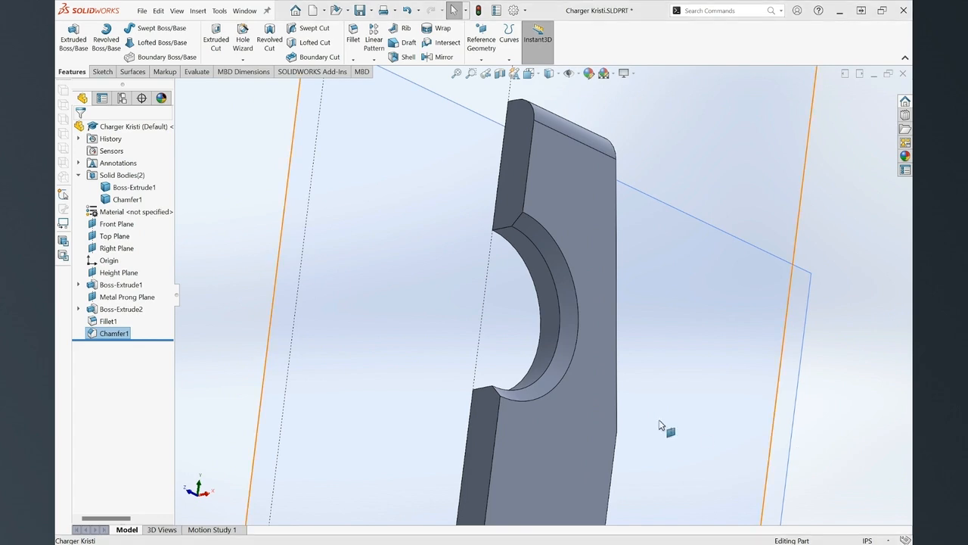
scroll(568, 385, "up", 3)
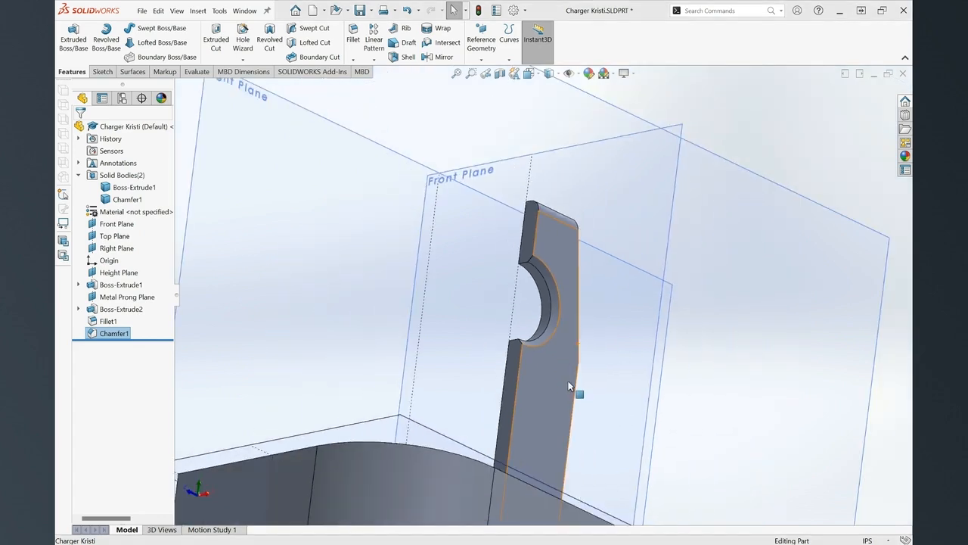
middle_click_drag(568, 388, 539, 361)
left_click(538, 361)
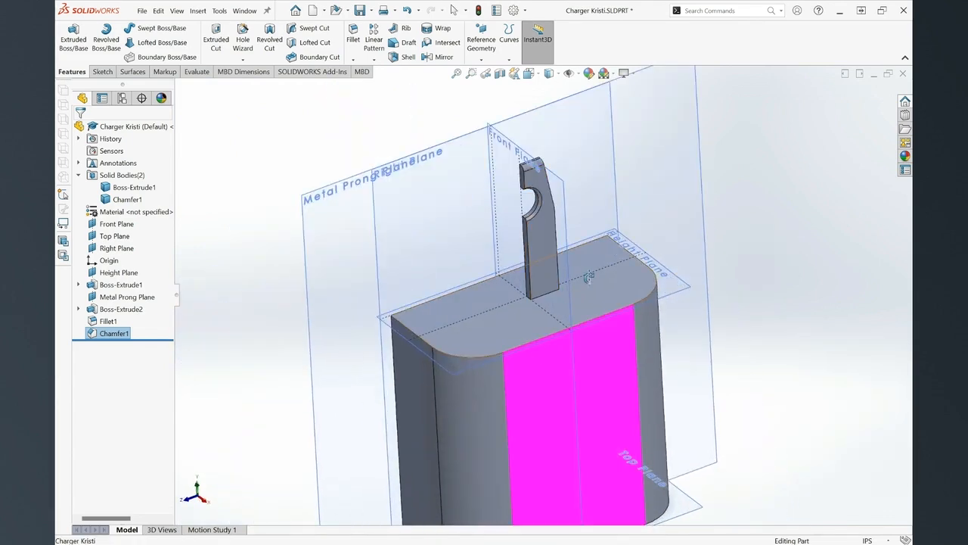
left_click(757, 151)
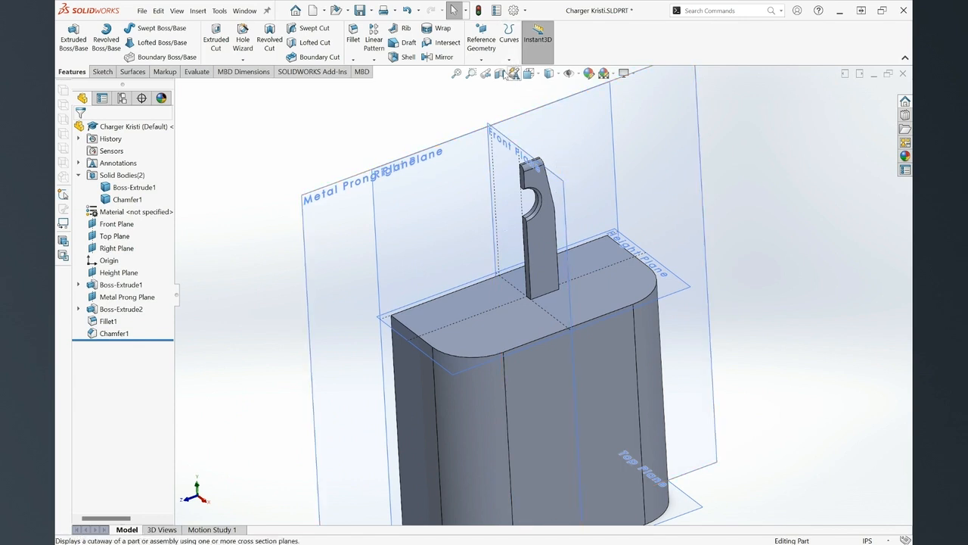
Start a Mirror about the Front Plane and choose the prong as the body to mirror.
left_click(439, 59)
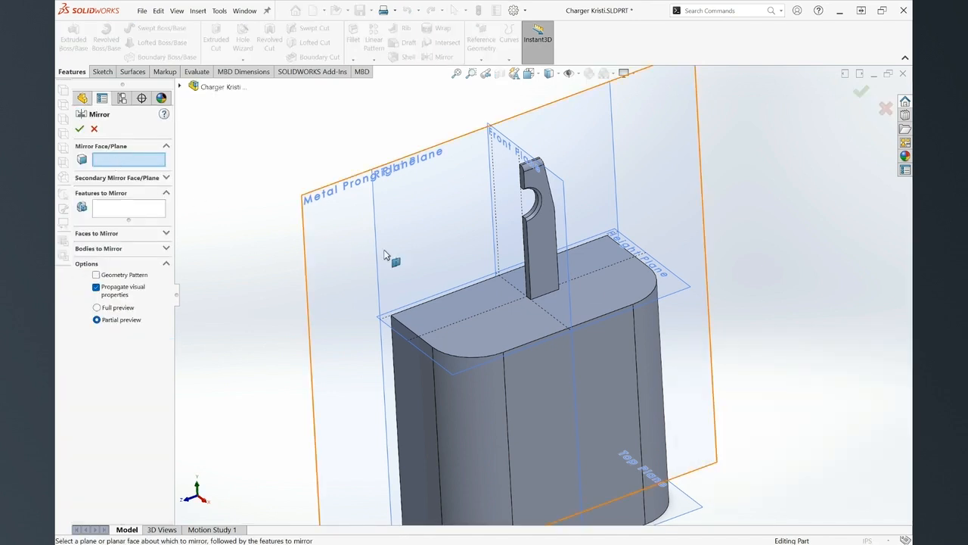
left_click(565, 235)
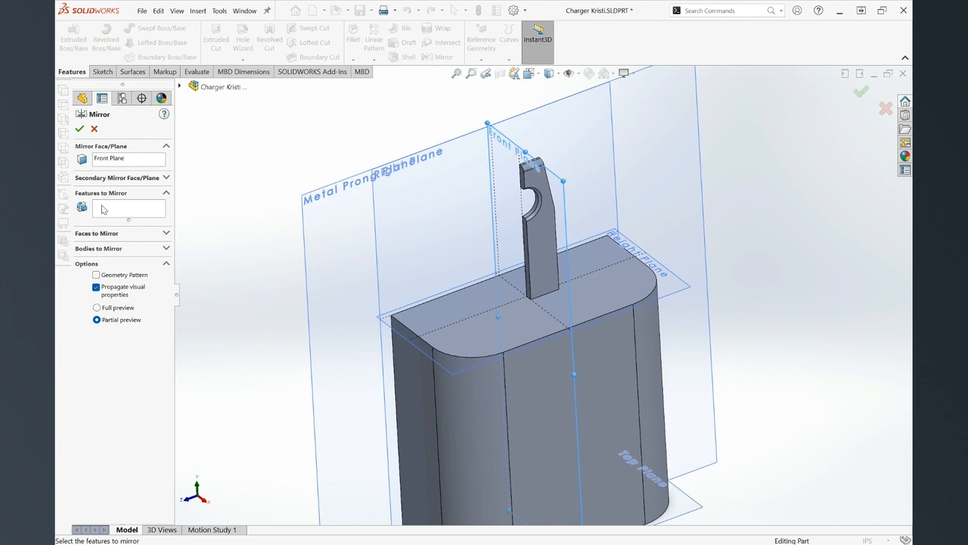
left_click(166, 248)
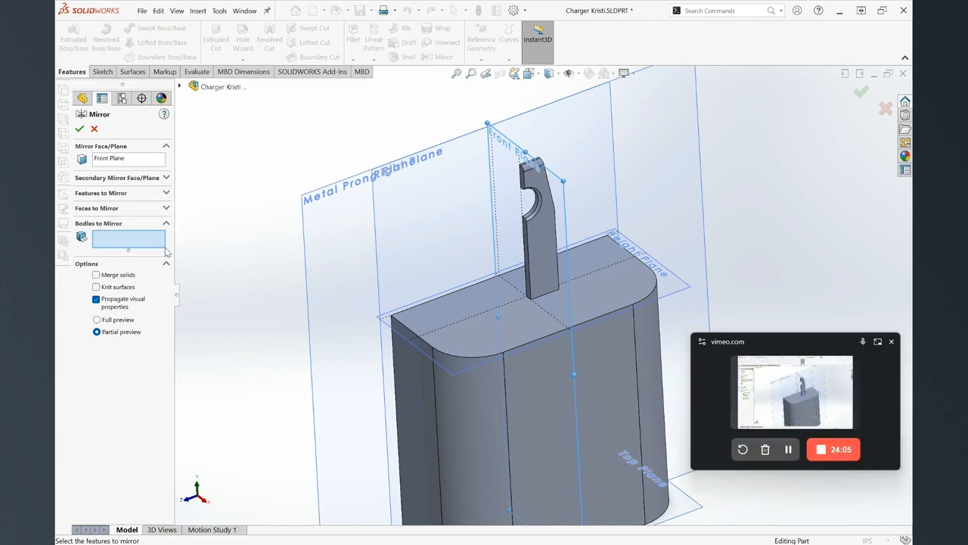
left_click(164, 193)
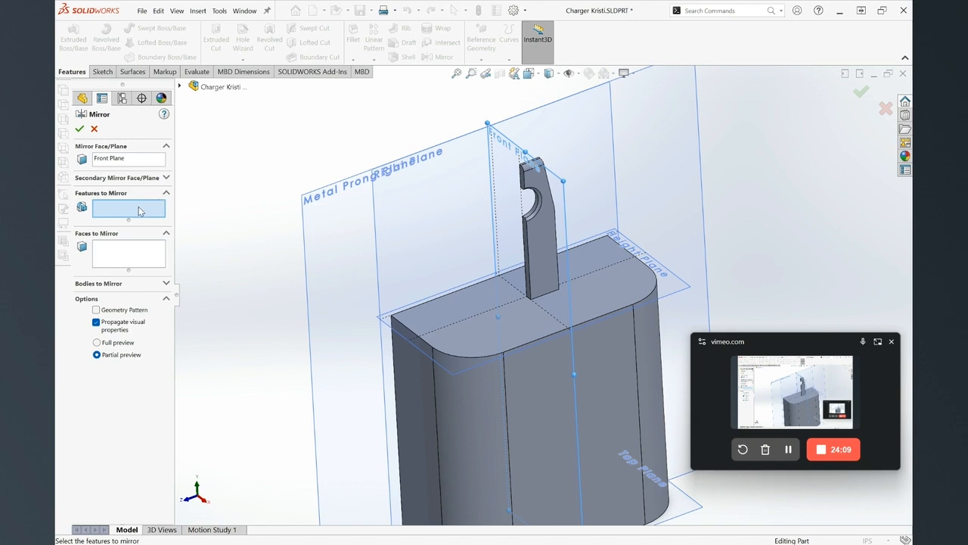
left_click(165, 285)
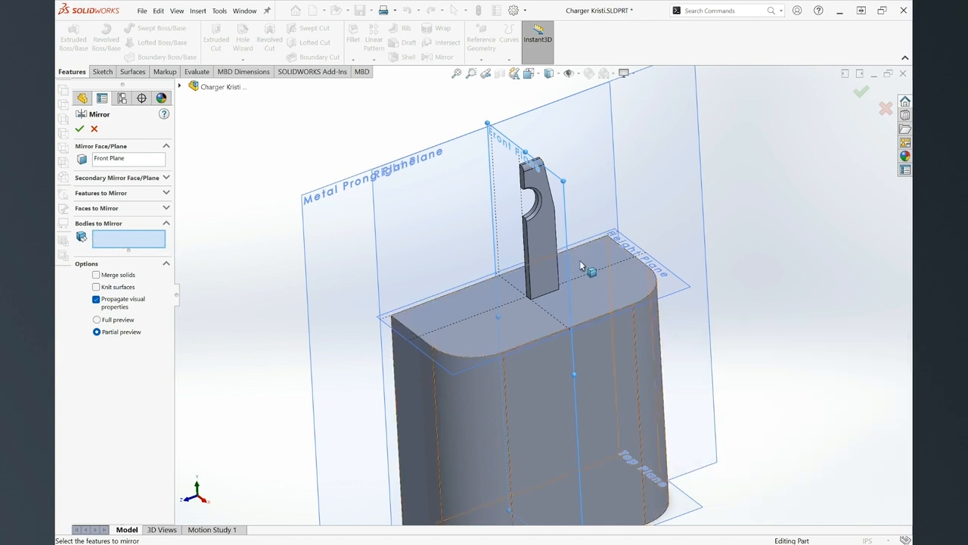
left_click(540, 242)
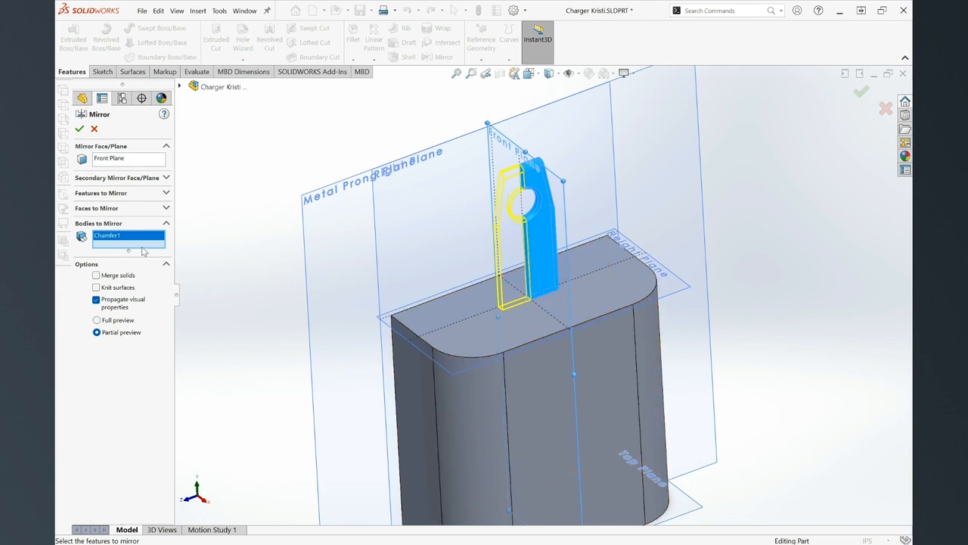
scroll(597, 257, "down", 3)
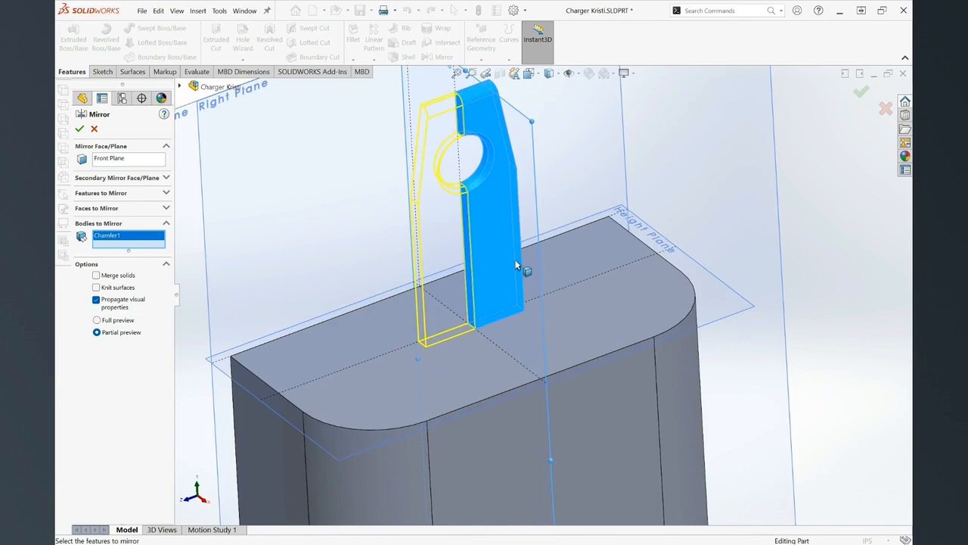
middle_click_drag(514, 255, 515, 221)
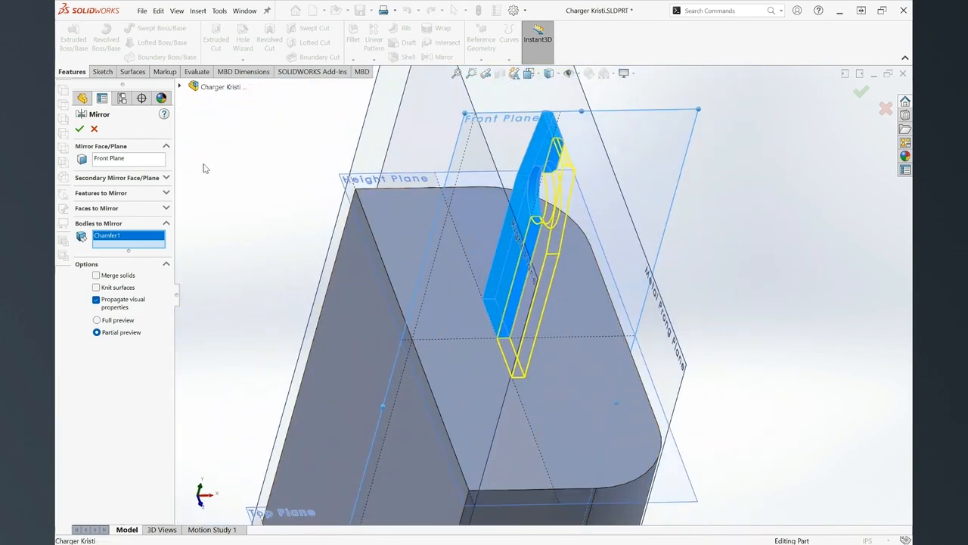
Add the Metal Prong Plane as the secondary mirror plane for the prong body.
left_click(166, 178)
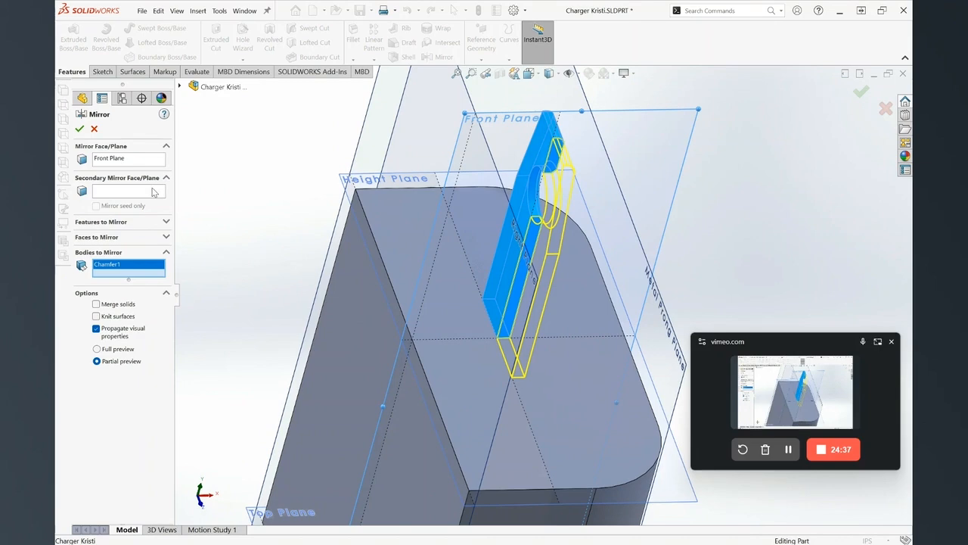
left_click(153, 192)
middle_click_drag(529, 257, 560, 218)
middle_click_drag(557, 155, 477, 223)
scroll(478, 222, "down", 5)
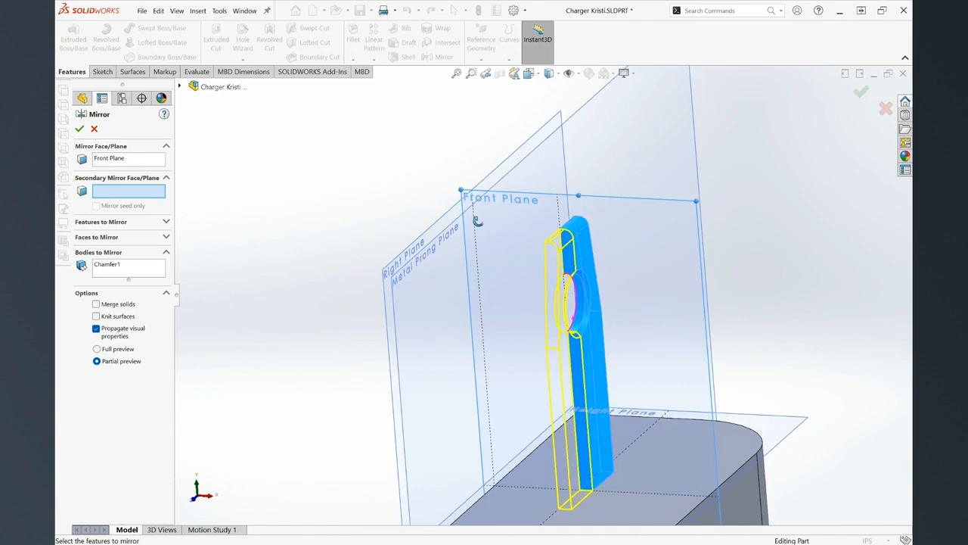
scroll(477, 221, "up", 2)
scroll(609, 188, "up", 2)
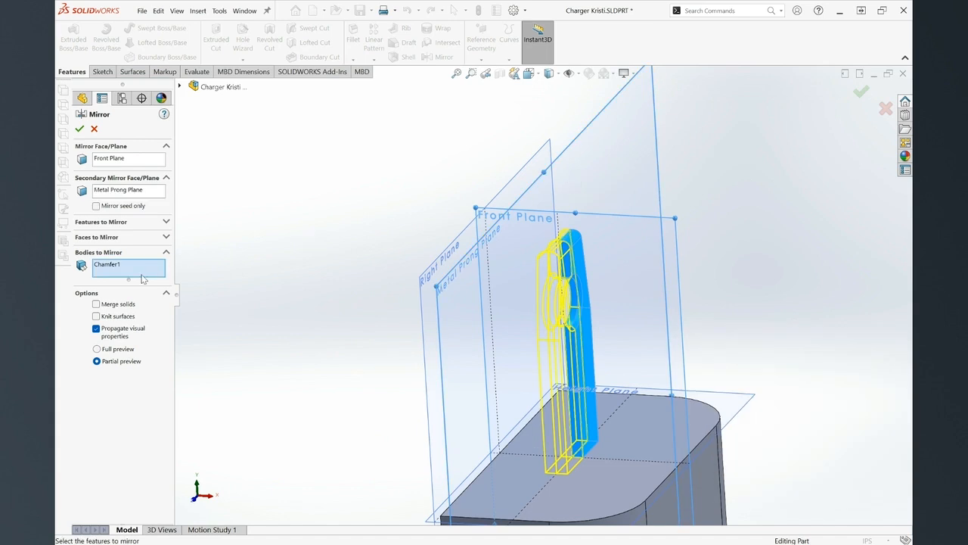
middle_click_drag(634, 280, 696, 286)
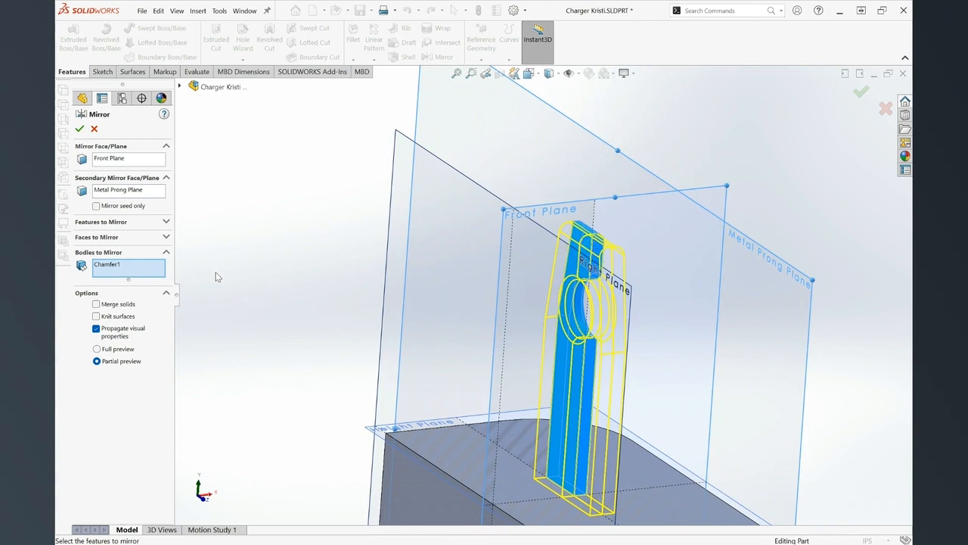
Enable merging of solids for the prong's two-plane mirror and accept it.
middle_click_drag(626, 279, 493, 266)
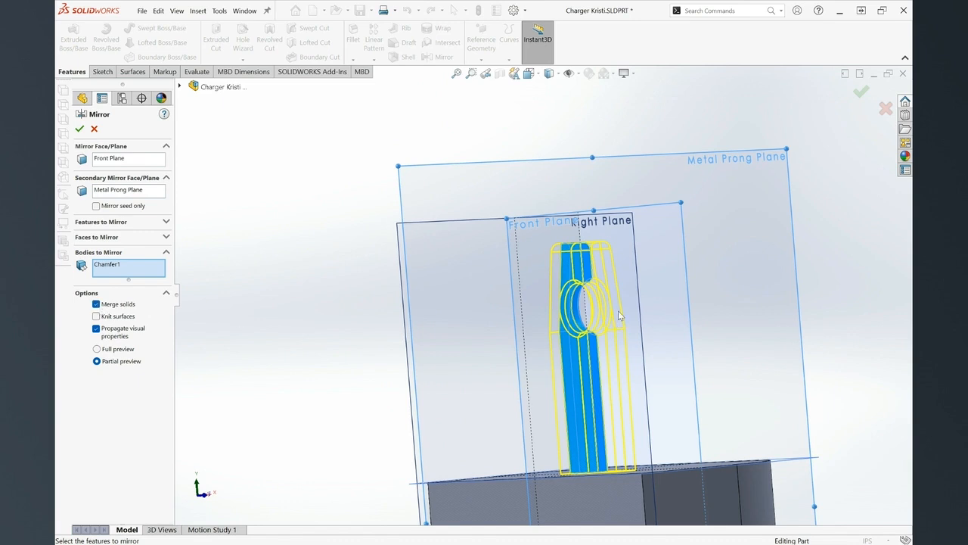
scroll(610, 304, "down", 3)
middle_click_drag(610, 305, 567, 283)
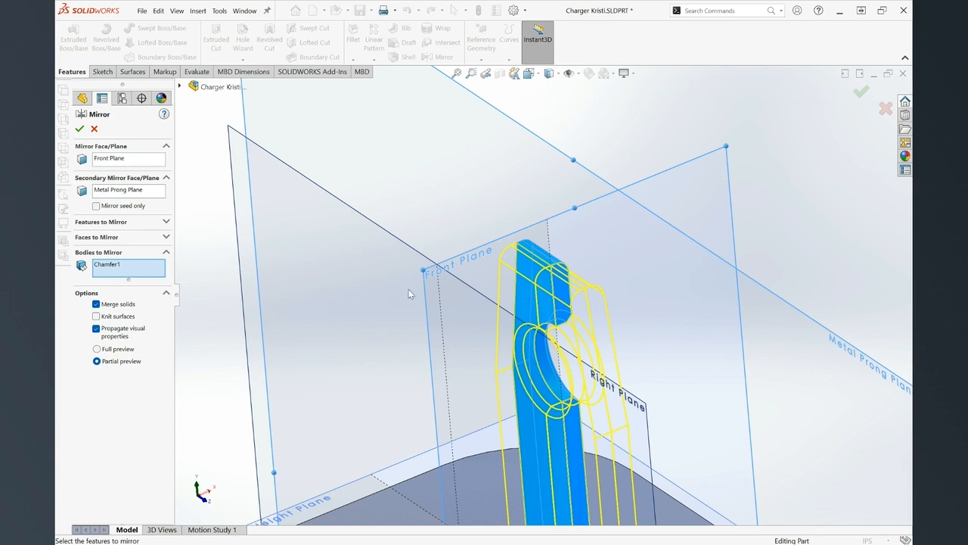
left_click(78, 130)
scroll(569, 327, "up", 4)
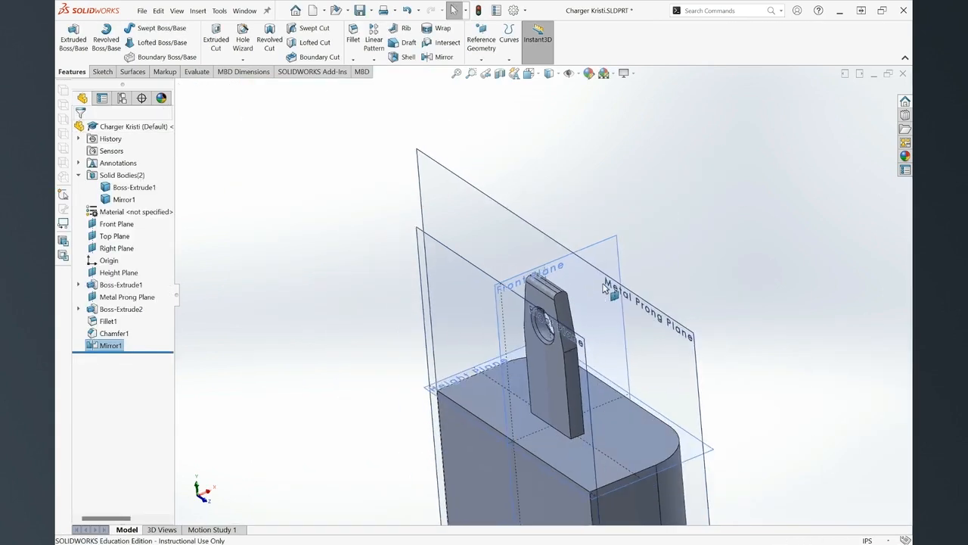
Inspect the completed prong from several sides and save the part.
middle_click_drag(567, 325, 460, 333)
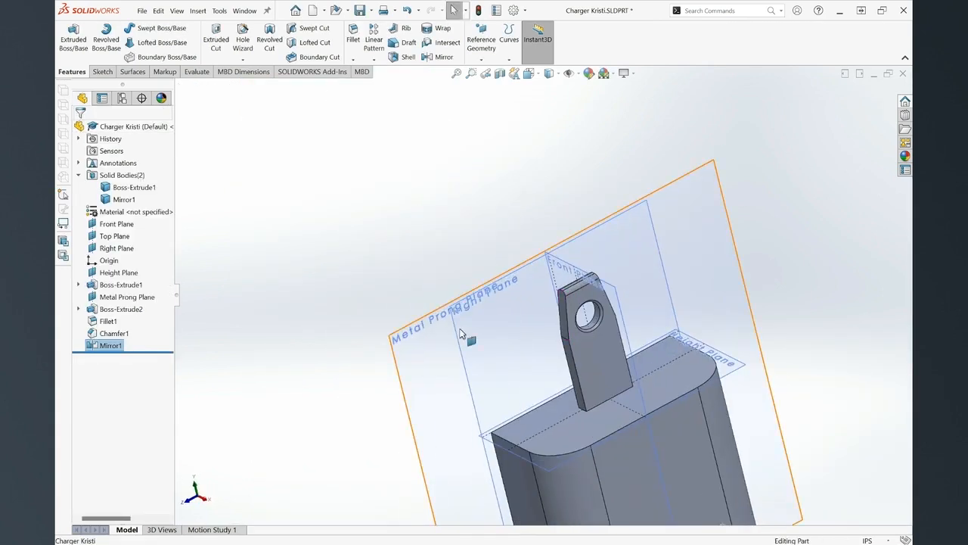
scroll(573, 362, "down", 1)
middle_click_drag(573, 362, 520, 247)
scroll(566, 251, "down", 1)
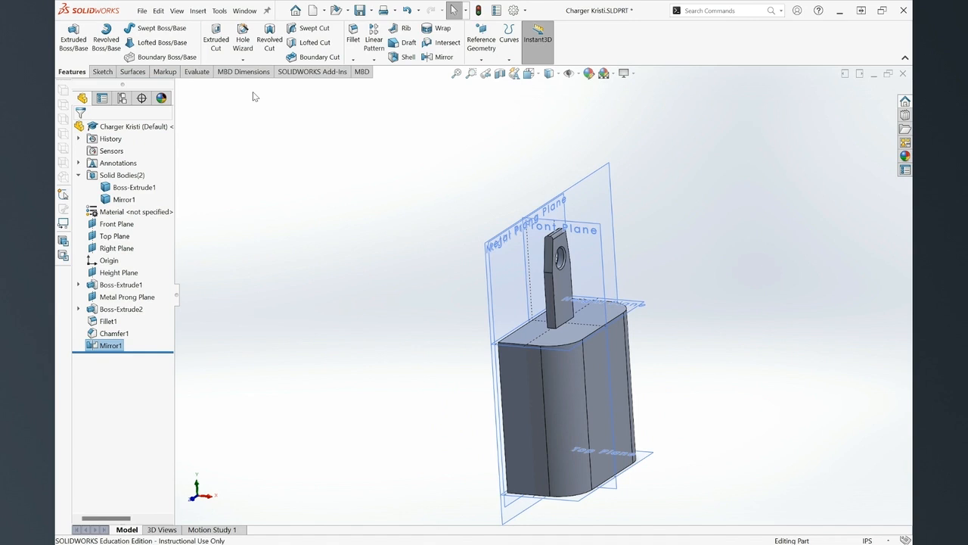
key("ctrl+s")
Open a new sketch on the Top Plane and orient the model to the Bottom view.
scroll(597, 462, "up", 2)
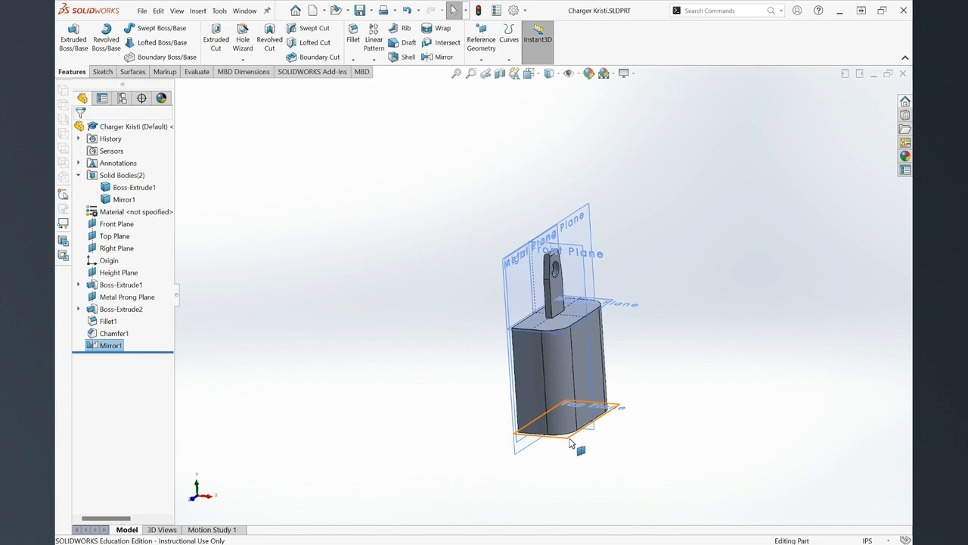
left_click(571, 443)
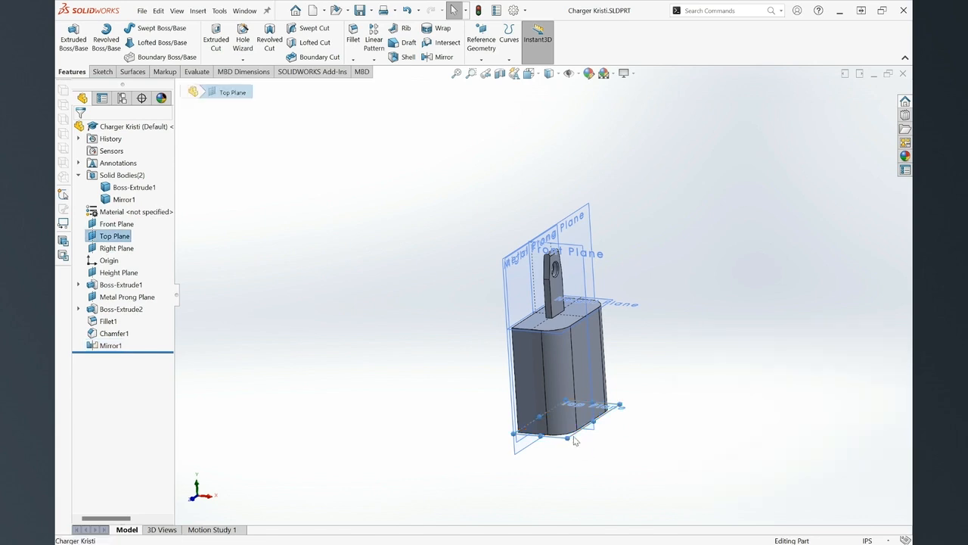
left_click(615, 418)
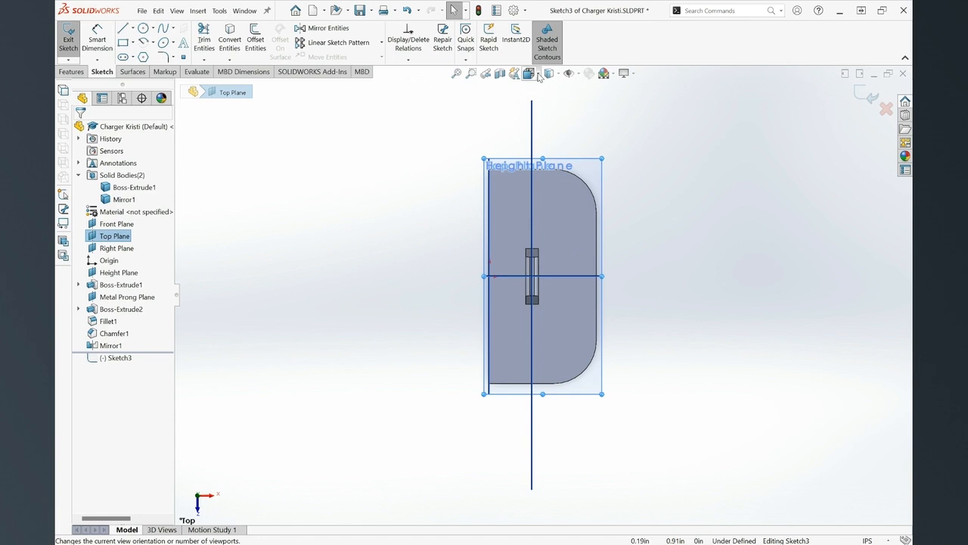
key("space")
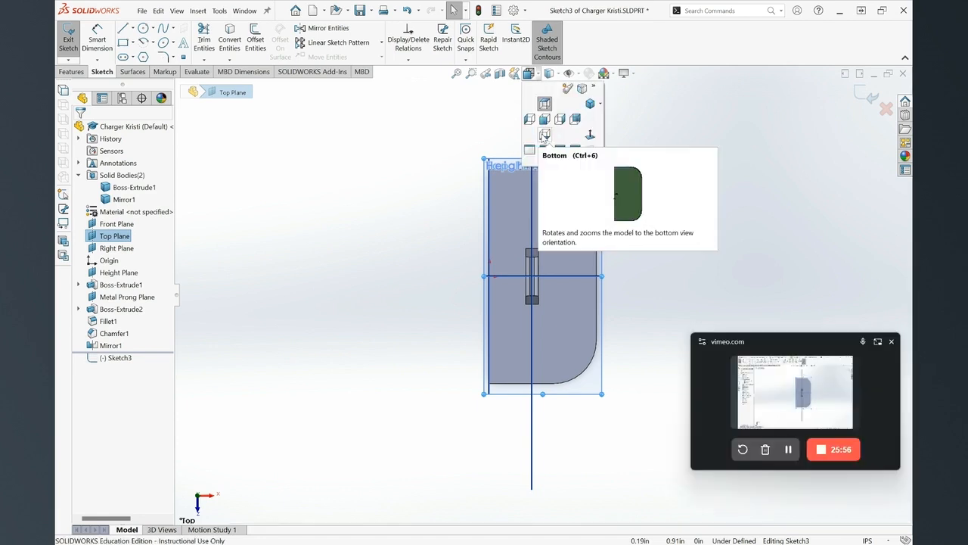
left_click(545, 135)
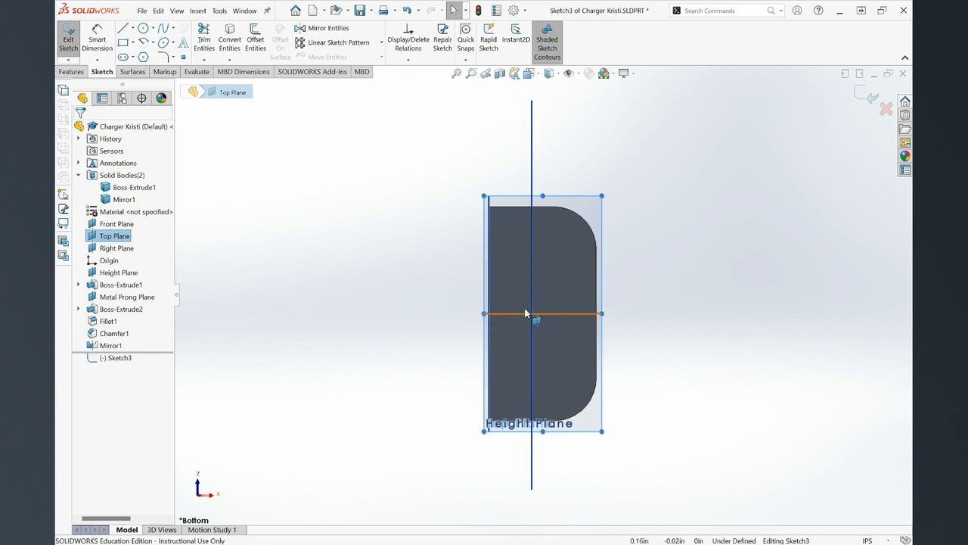
Sketch a corner rectangle about 0.35 by 0.13 in on the block's underside, starting from its straight edge above the horizontal centre plane.
left_click(121, 44)
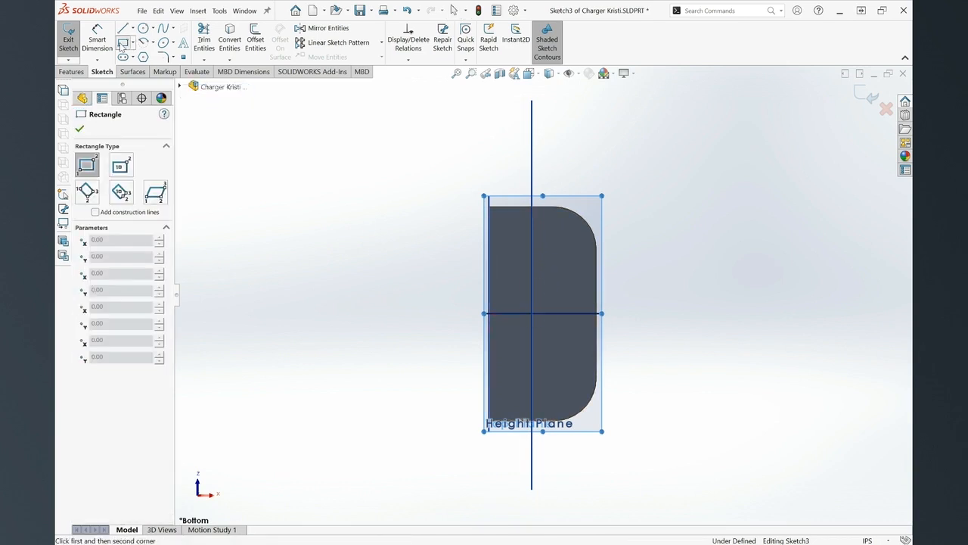
left_click(490, 248)
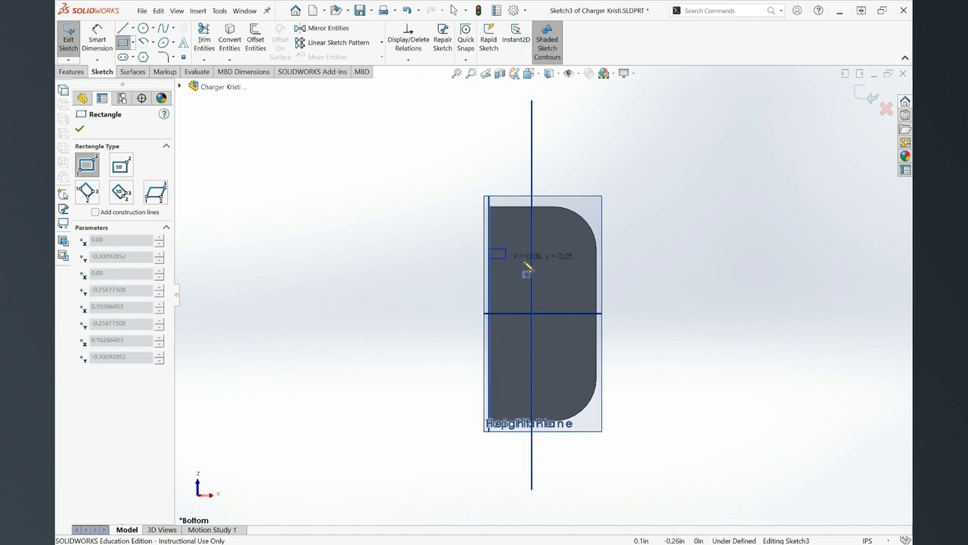
left_click(565, 278)
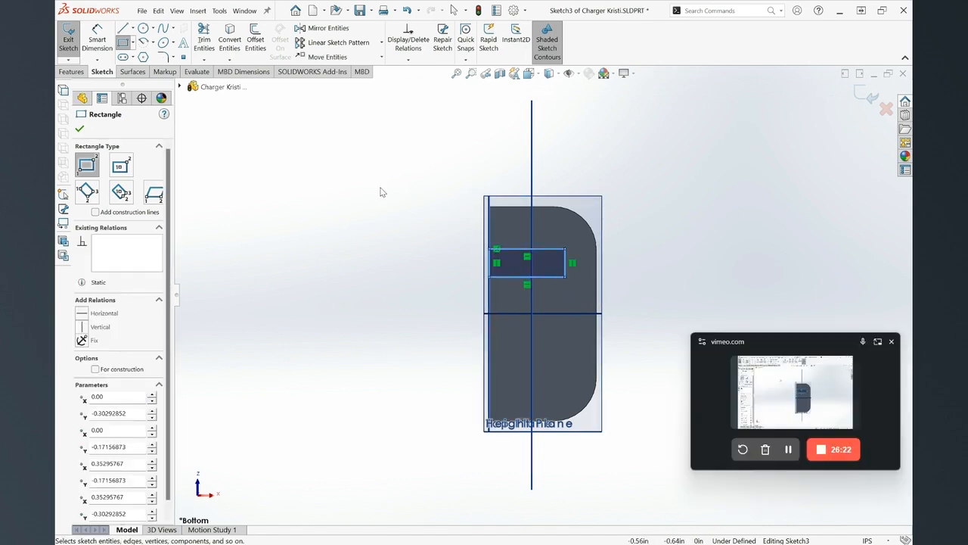
key("Escape")
Dimension the distance between the block's upper straight edge and the rectangle's upper side and set it to 0.26 in.
left_click(99, 44)
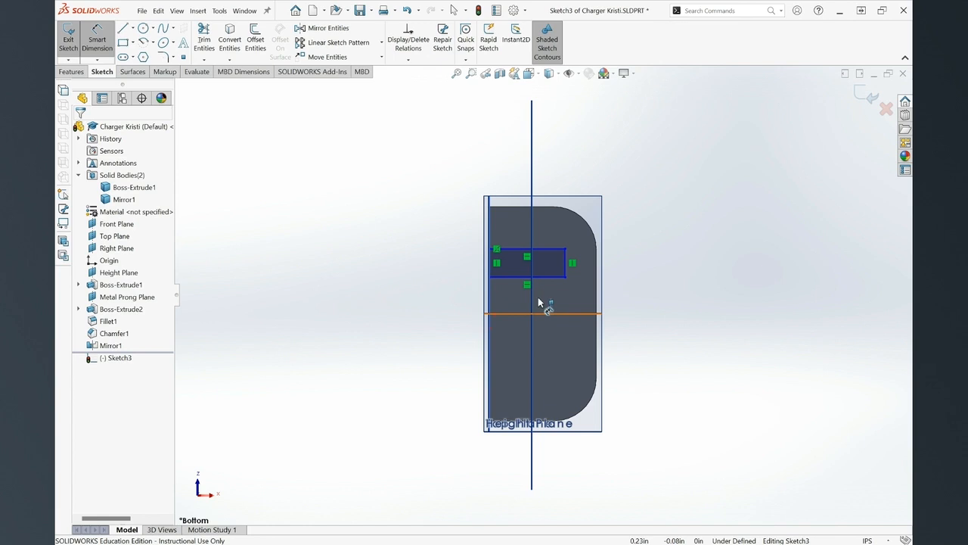
scroll(525, 261, "down", 3)
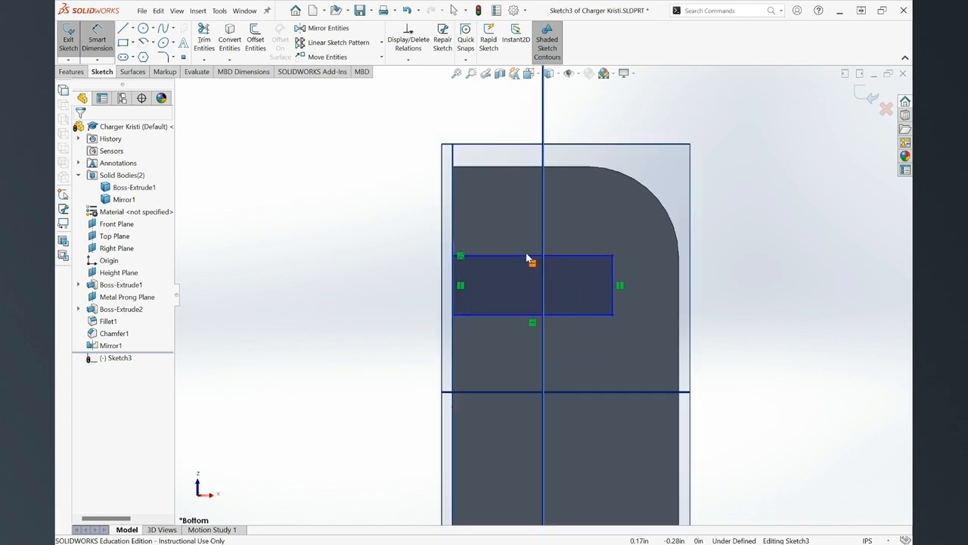
left_click(477, 171)
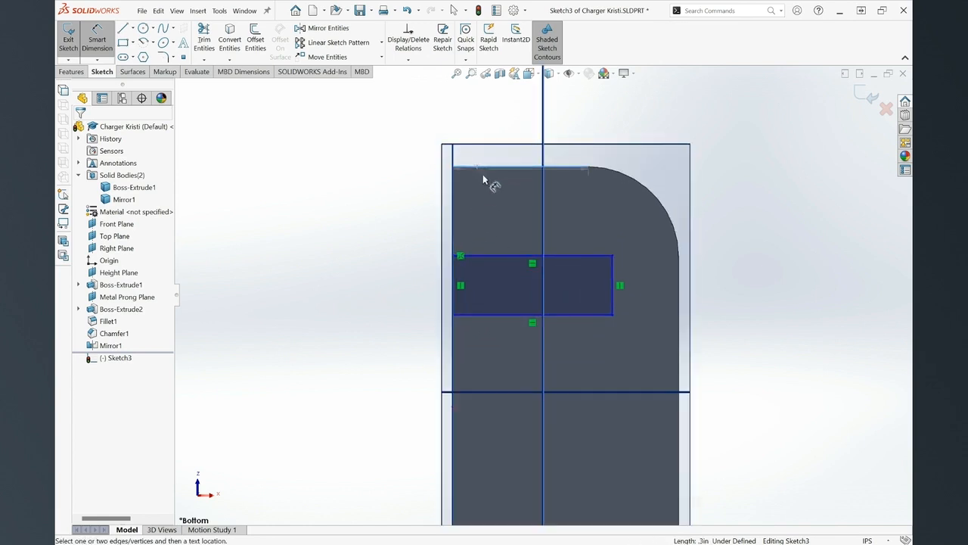
left_click(487, 257)
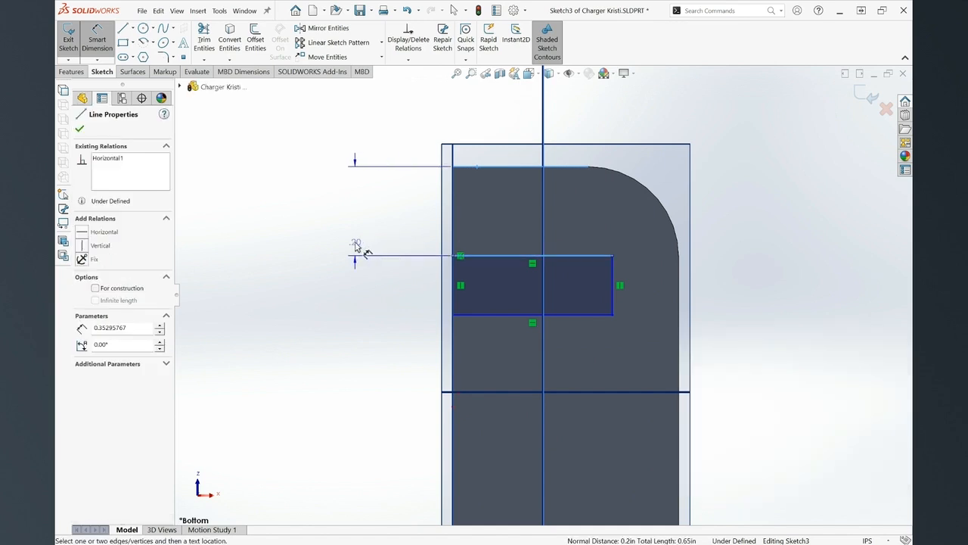
left_click(356, 244)
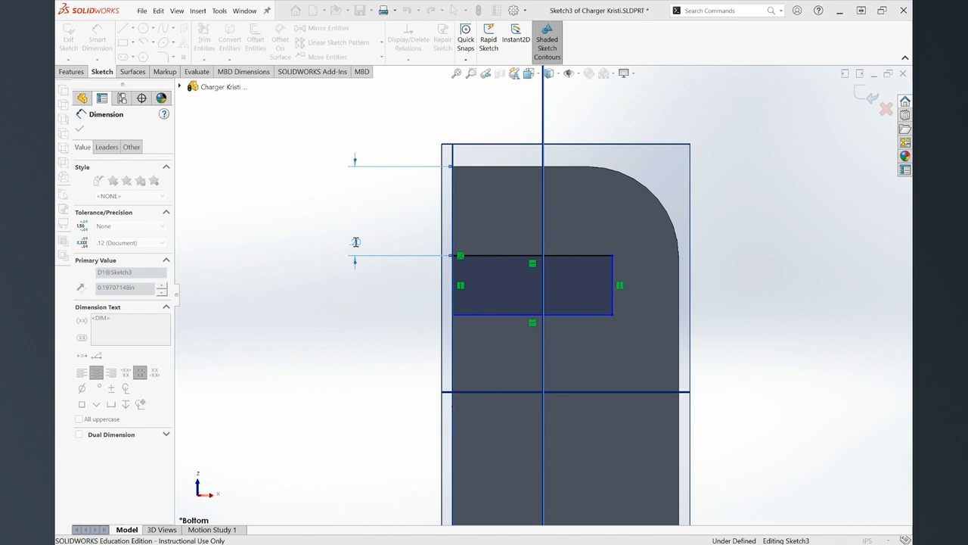
type(".26")
key("Return")
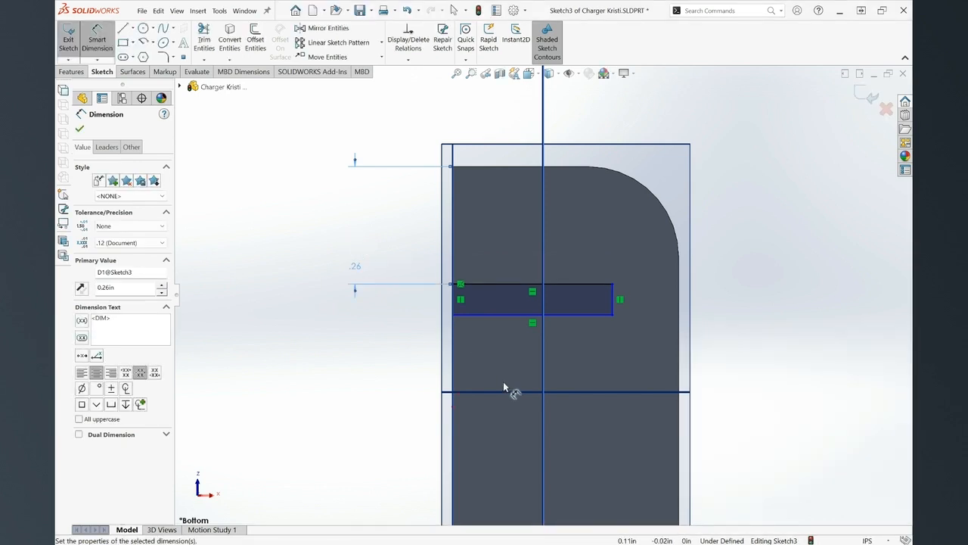
Dimension the rectangle's short vertical side and set its height to 0.23 in.
scroll(454, 297, "down", 3)
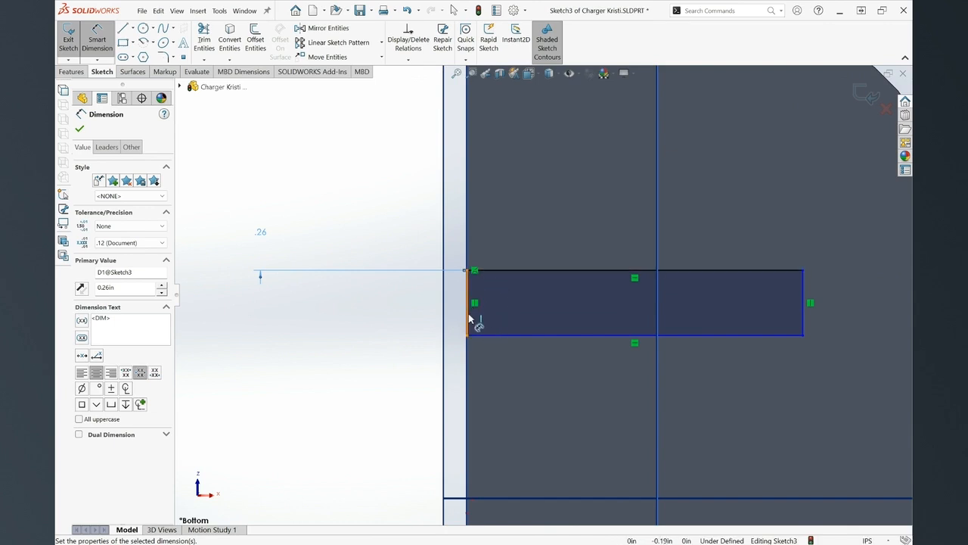
left_click(474, 319)
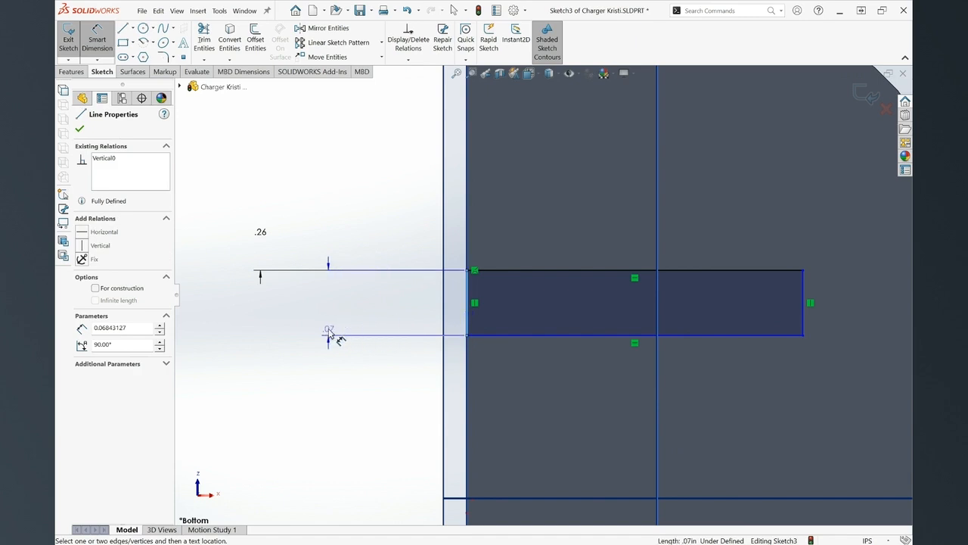
left_click(329, 334)
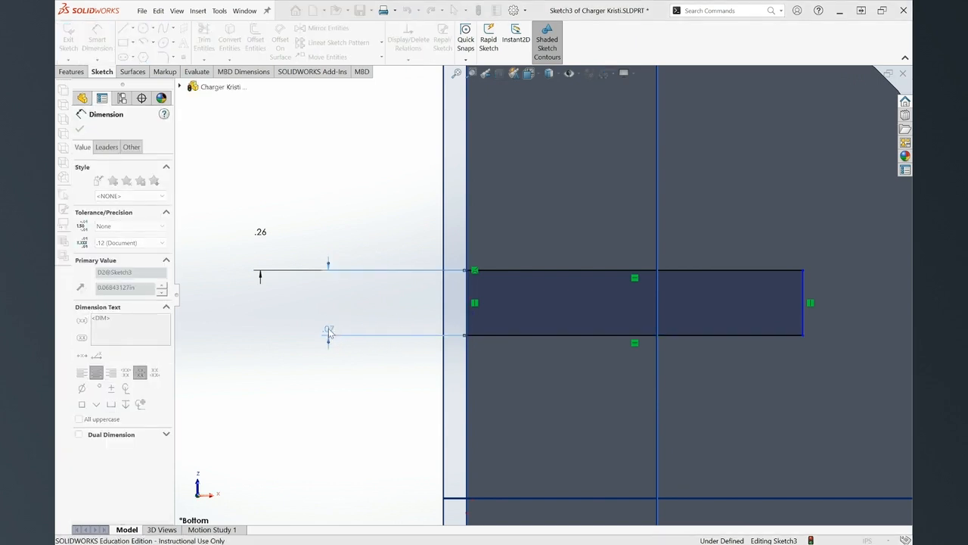
type(".23")
key("Return")
scroll(351, 310, "up", 4)
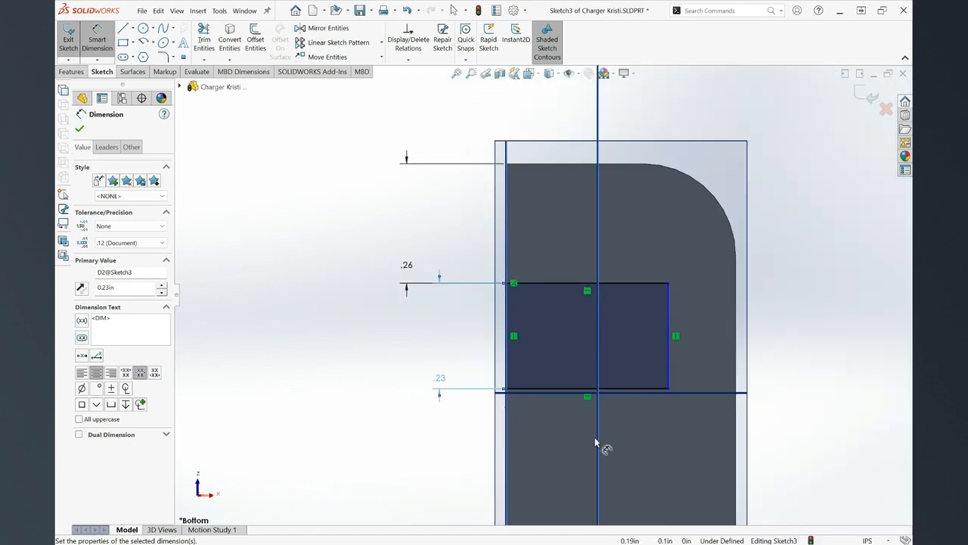
Dimension the rectangle's lower horizontal side and set its width to 0.25 in.
scroll(602, 446, "down", 2)
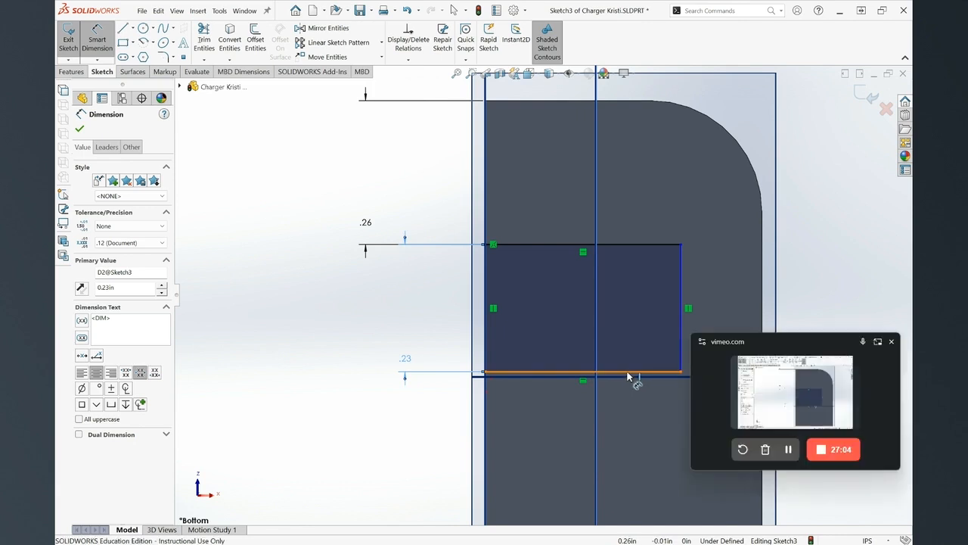
left_click(627, 372)
left_click(615, 457)
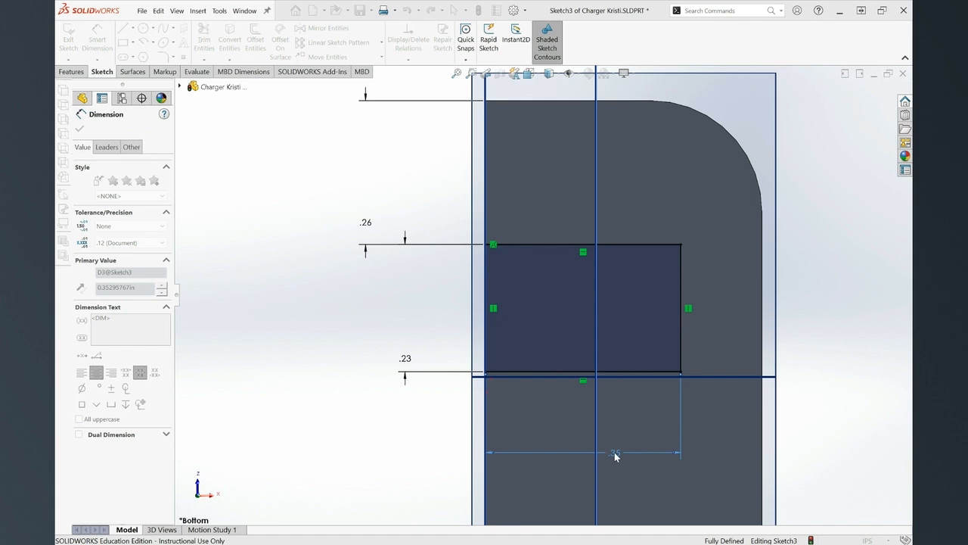
type(".25")
key("Return")
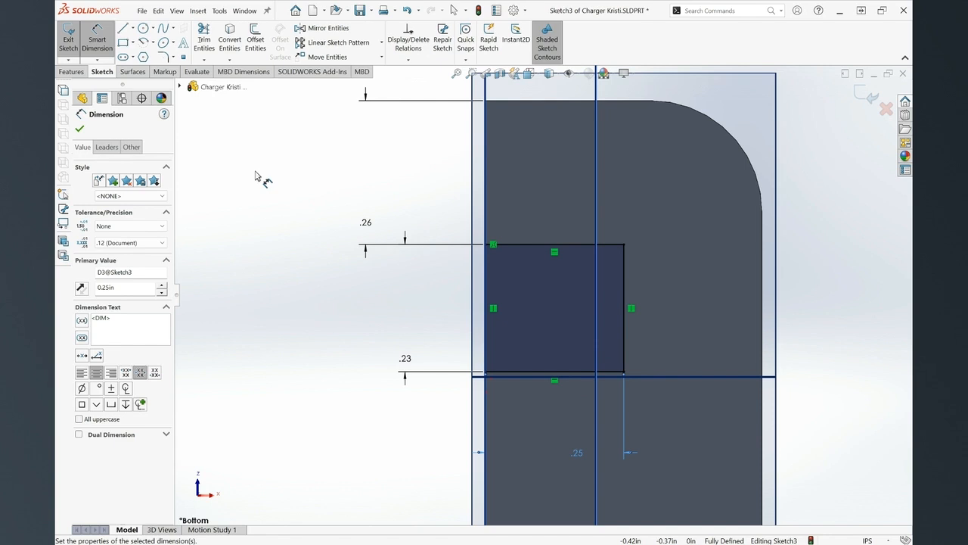
Round the rectangle's two corners away from the block's straight edge with 0.02 in sketch fillets.
left_click(162, 57)
scroll(616, 250, "down", 3)
left_click(628, 243)
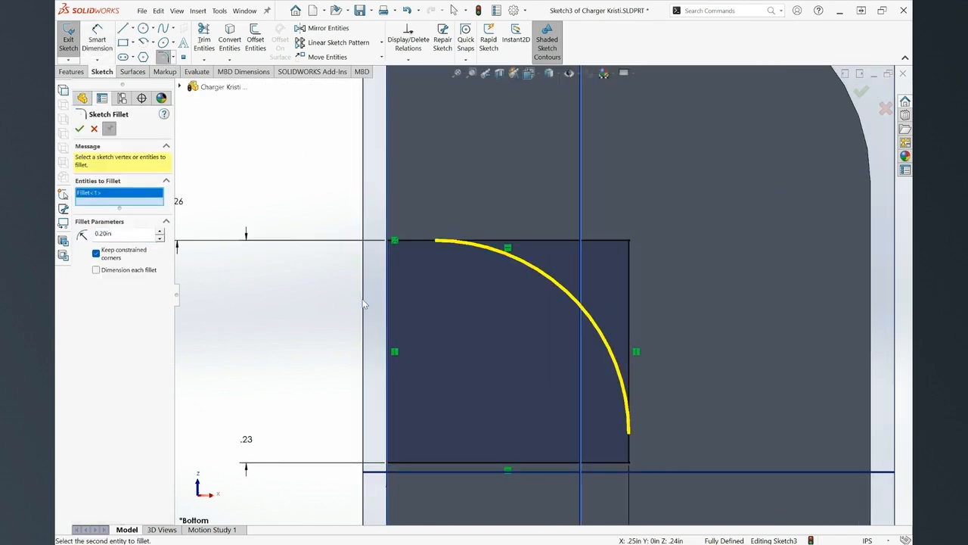
left_click_drag(125, 236, 85, 238)
type(".0")
left_click(628, 463)
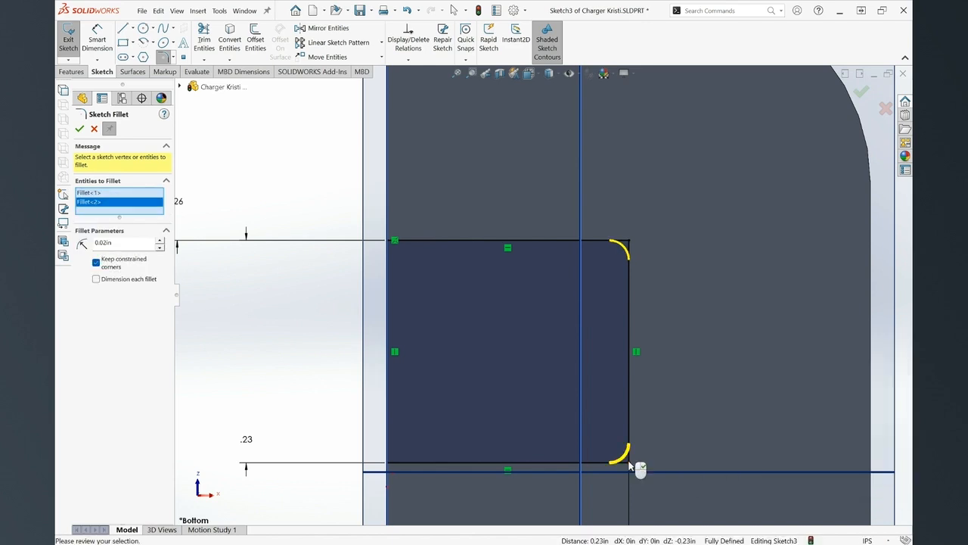
left_click(79, 130)
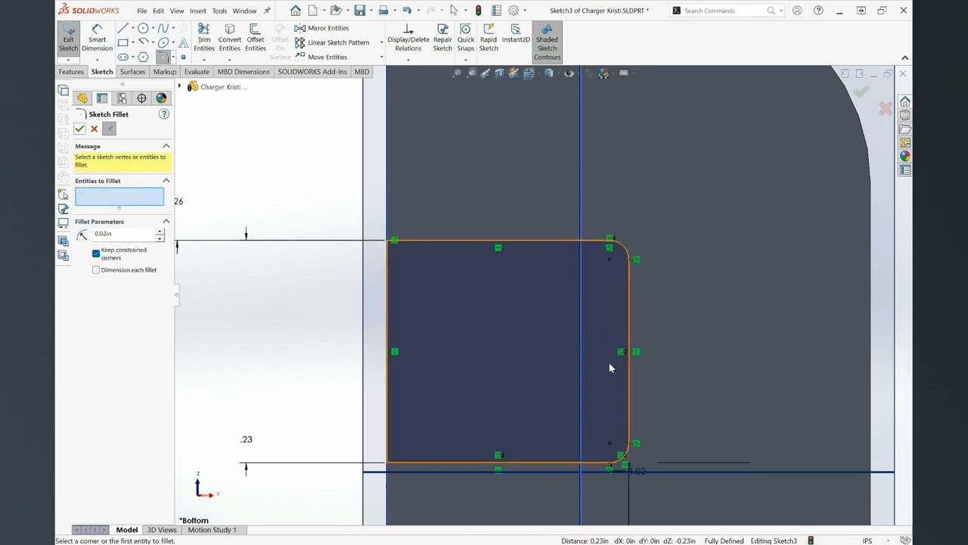
scroll(609, 362, "up", 3)
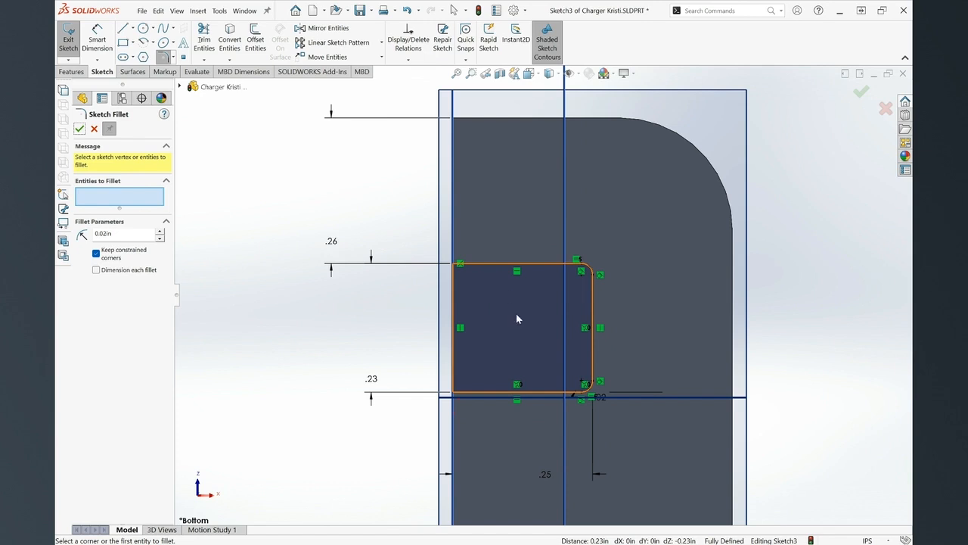
left_click(72, 72)
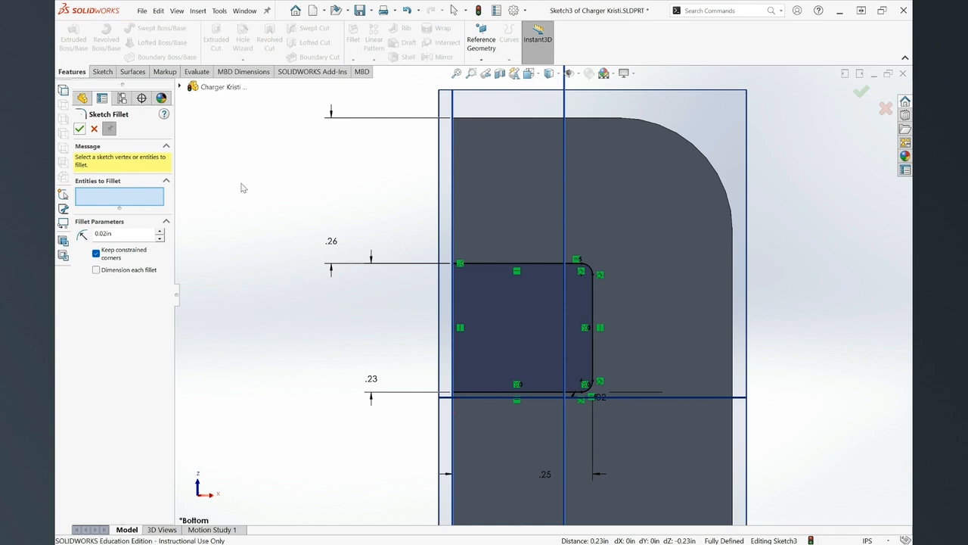
left_click(79, 129)
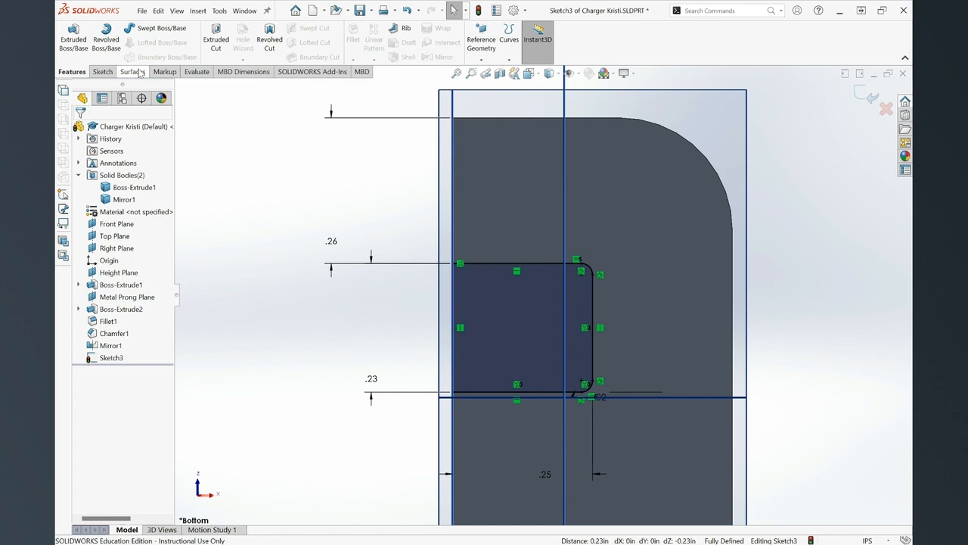
Start a blind extruded cut from the rounded rectangle and reverse its direction so it goes into the block.
left_click(218, 42)
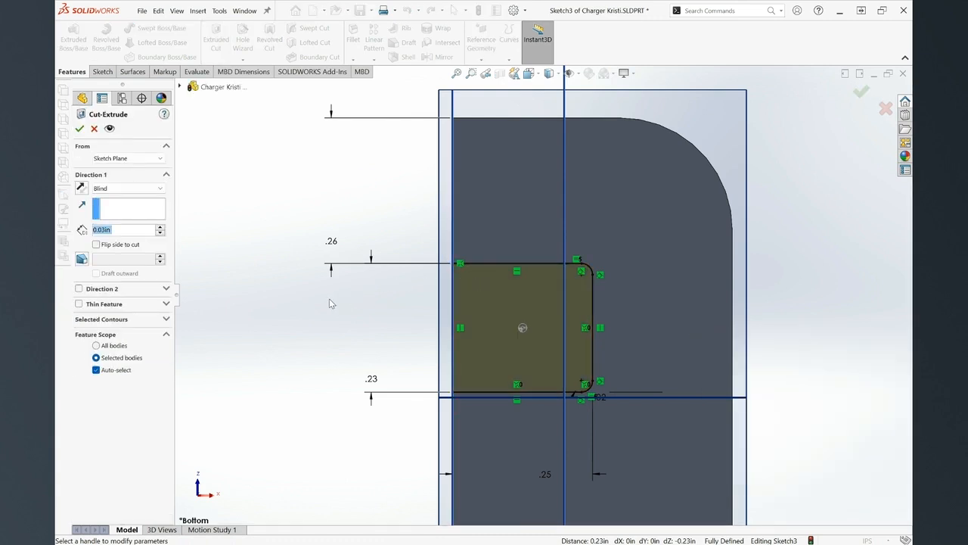
middle_click_drag(328, 300, 359, 337)
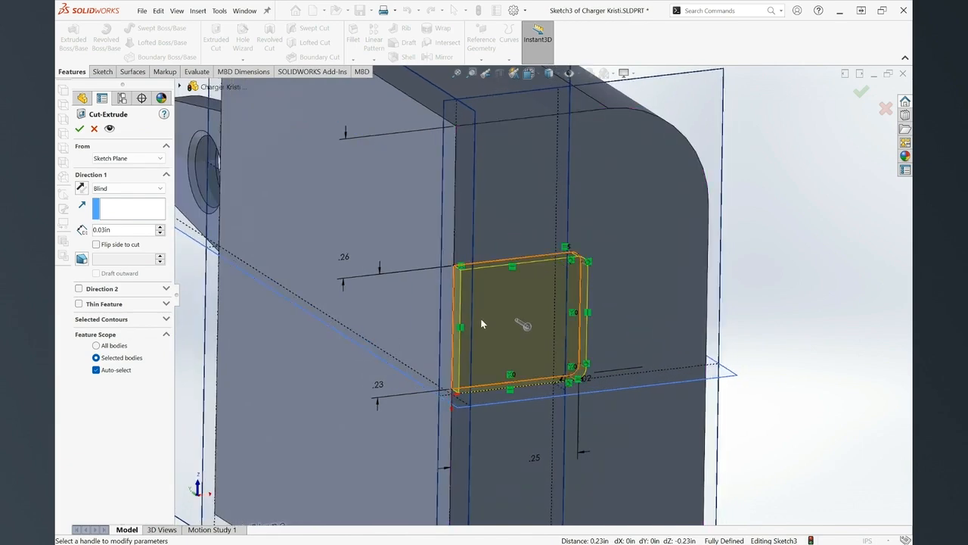
scroll(481, 324, "up", 3)
scroll(482, 322, "down", 3)
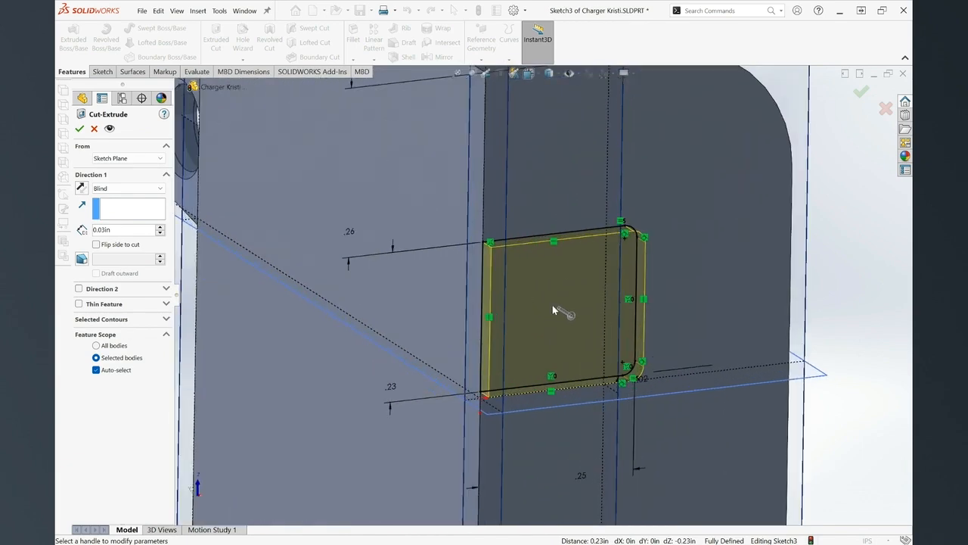
middle_click_drag(390, 311, 450, 307)
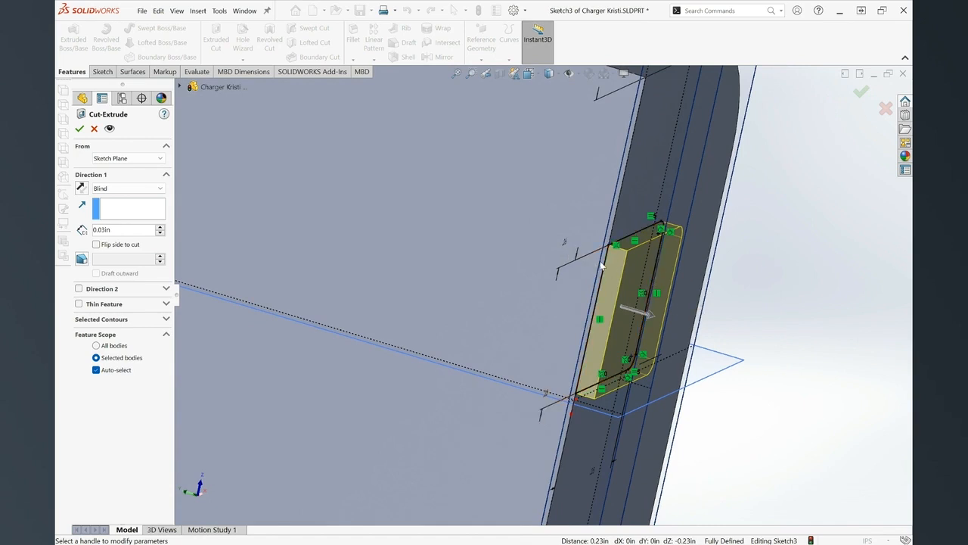
scroll(597, 265, "up", 2)
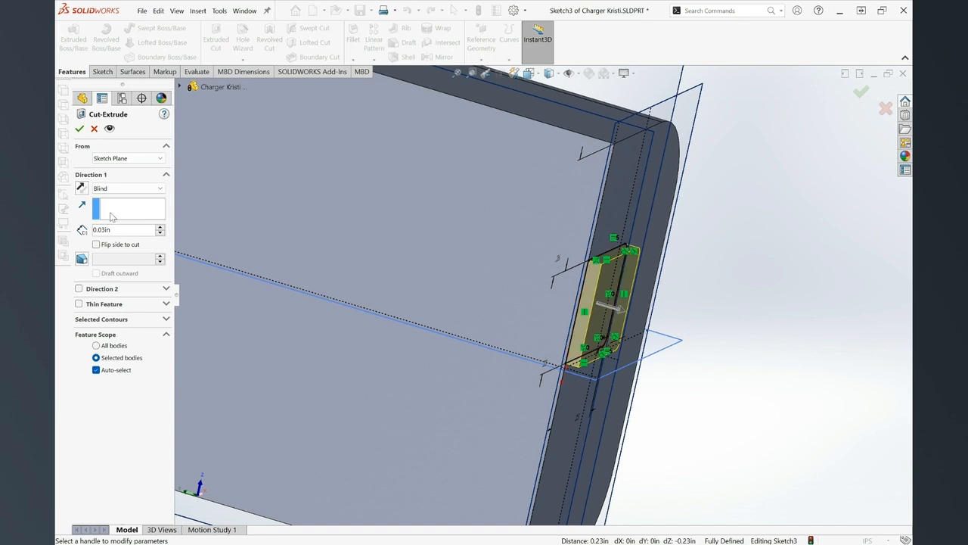
left_click(81, 187)
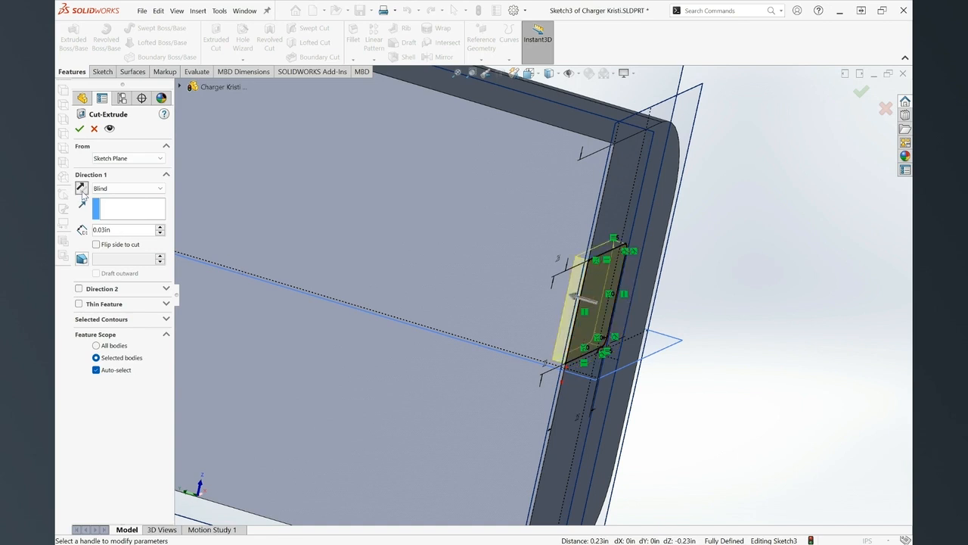
Try cut depths of about 0.43 in, 2.01 in and 0.28 in through the block.
scroll(616, 305, "down", 2)
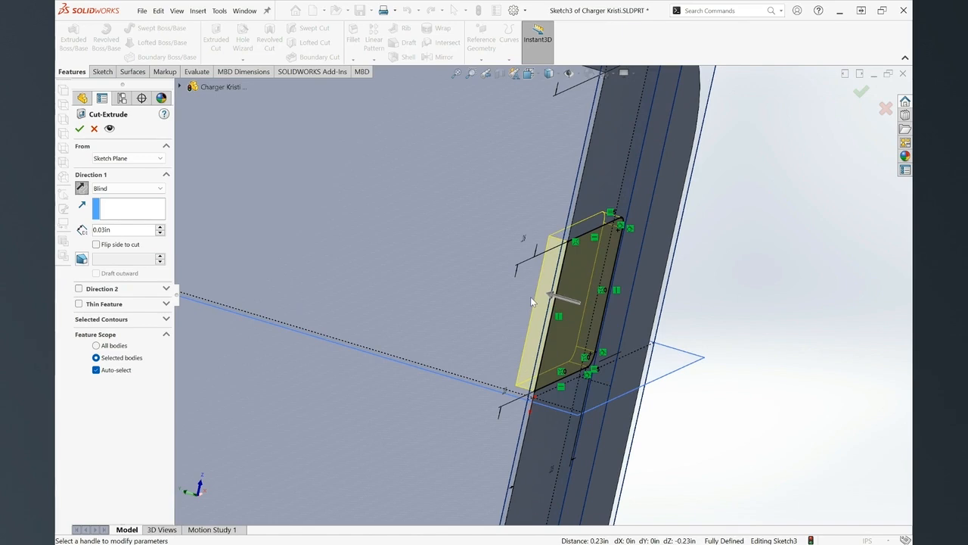
left_click(549, 297)
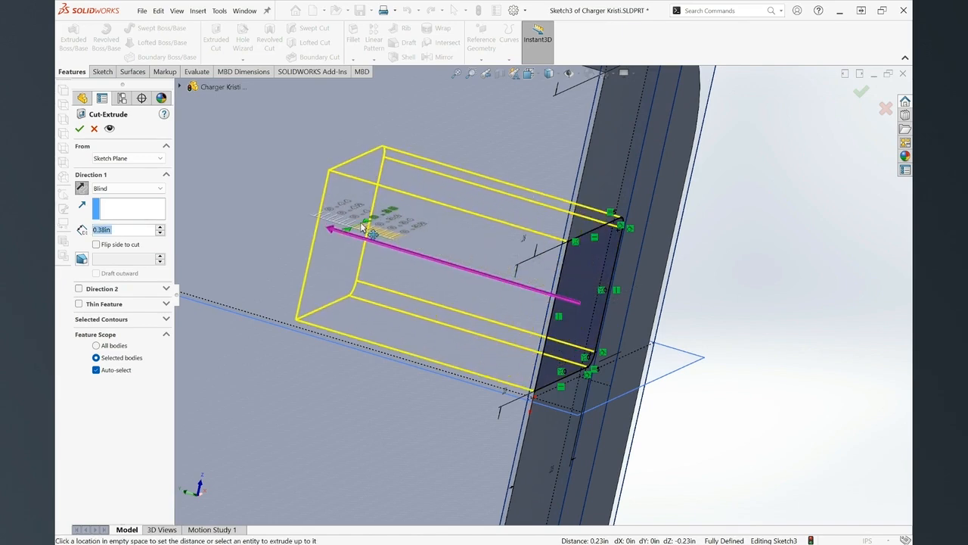
left_click(311, 219)
scroll(512, 261, "up", 4)
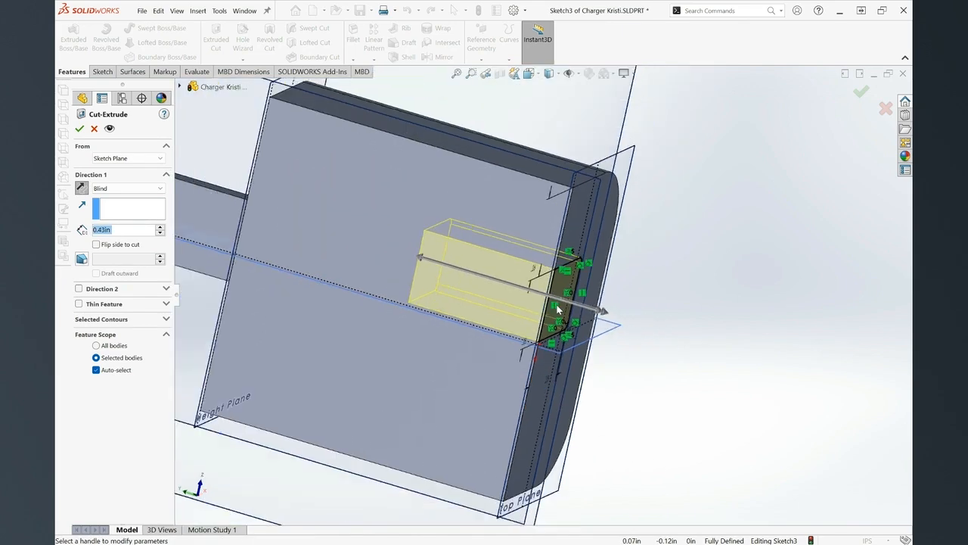
scroll(507, 286, "up", 5)
left_click(490, 290)
left_click(289, 236)
mouse_move(459, 251)
middle_mouse_down()
mouse_move(482, 227)
mouse_move(445, 292)
middle_mouse_up()
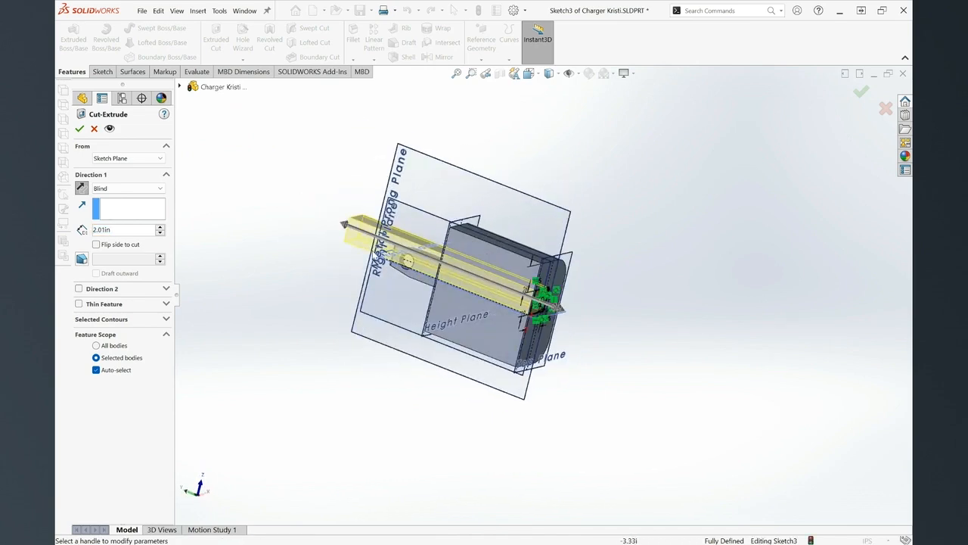
left_click(341, 234)
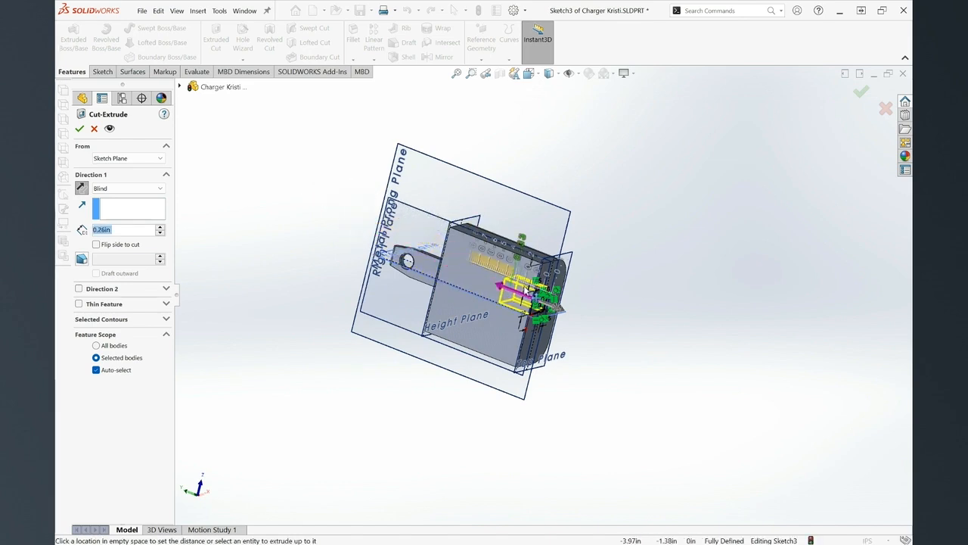
left_click(517, 291)
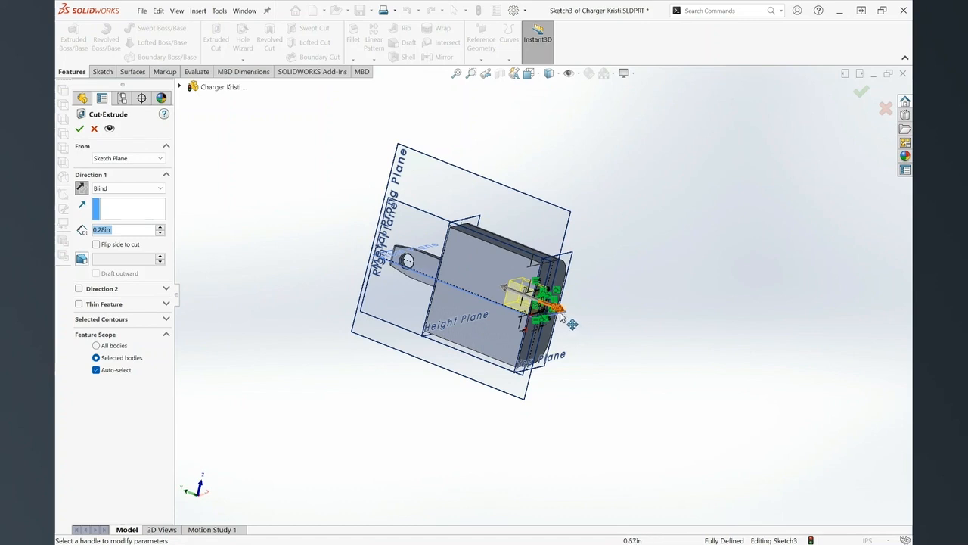
Set the cut depth to about 0.32 in, accept the cut, and view the recess from the block's underside.
scroll(522, 295, "down", 5)
scroll(533, 284, "down", 2)
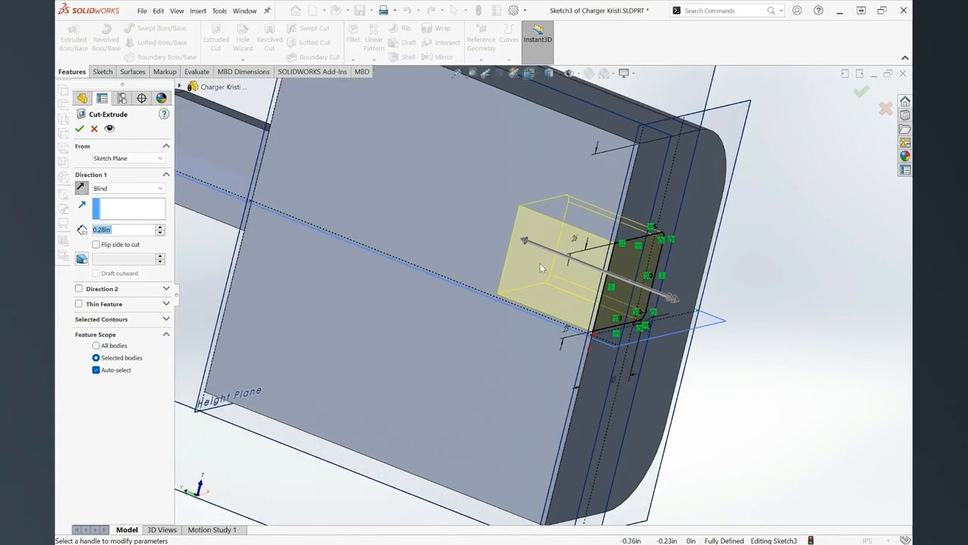
left_click_drag(524, 241, 512, 236)
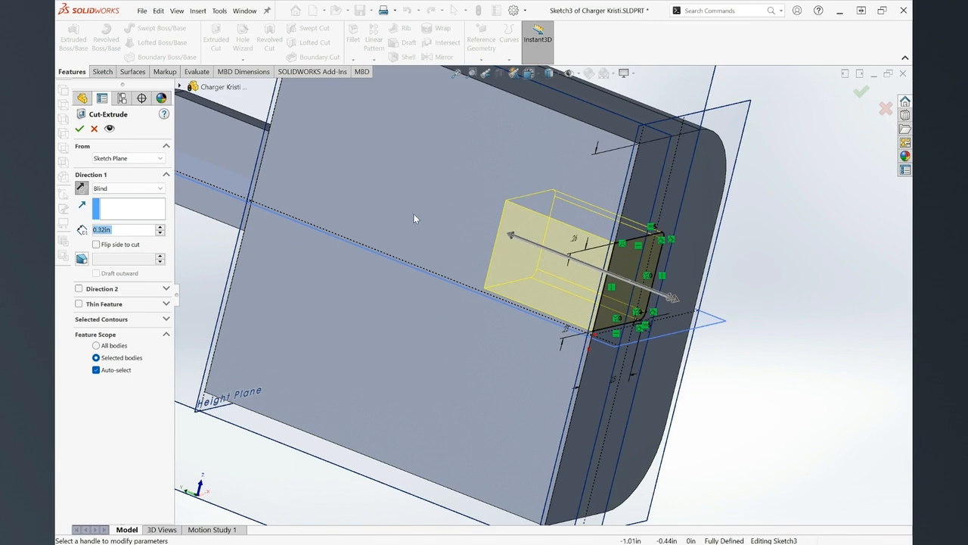
left_click(78, 129)
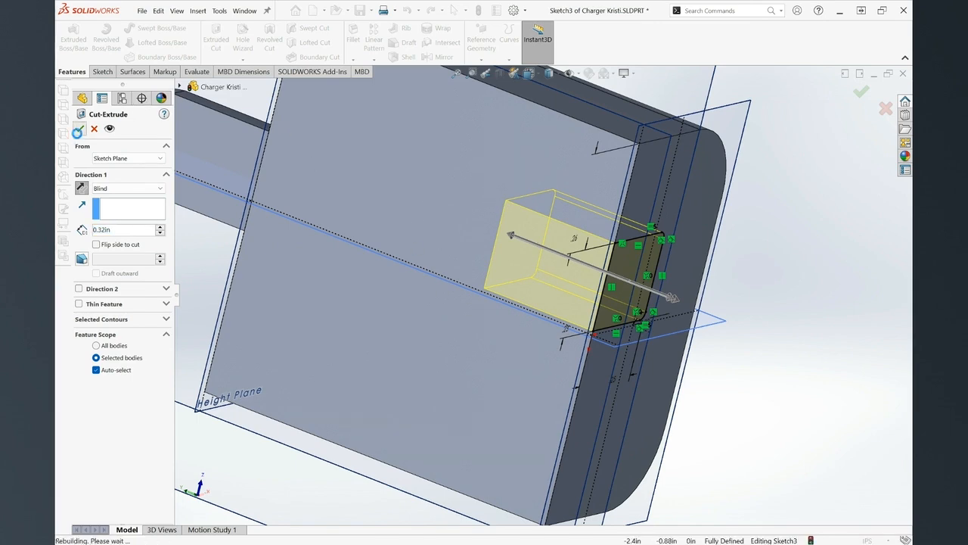
scroll(621, 278, "up", 2)
middle_click_drag(622, 279, 553, 256)
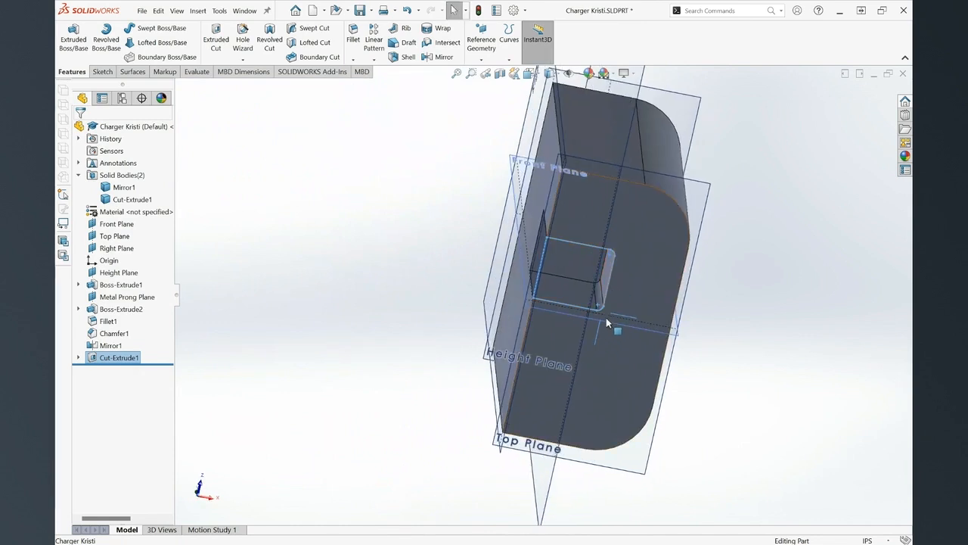
Try mirroring the port cut feature about the Front Plane and clear that plane from the mirror selection.
middle_click_drag(606, 323, 586, 378)
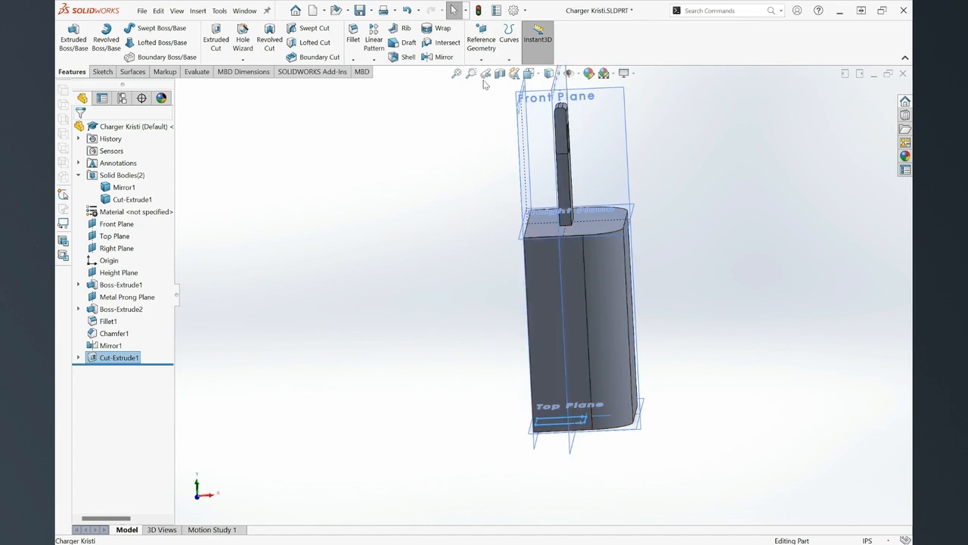
key("ctrl+s")
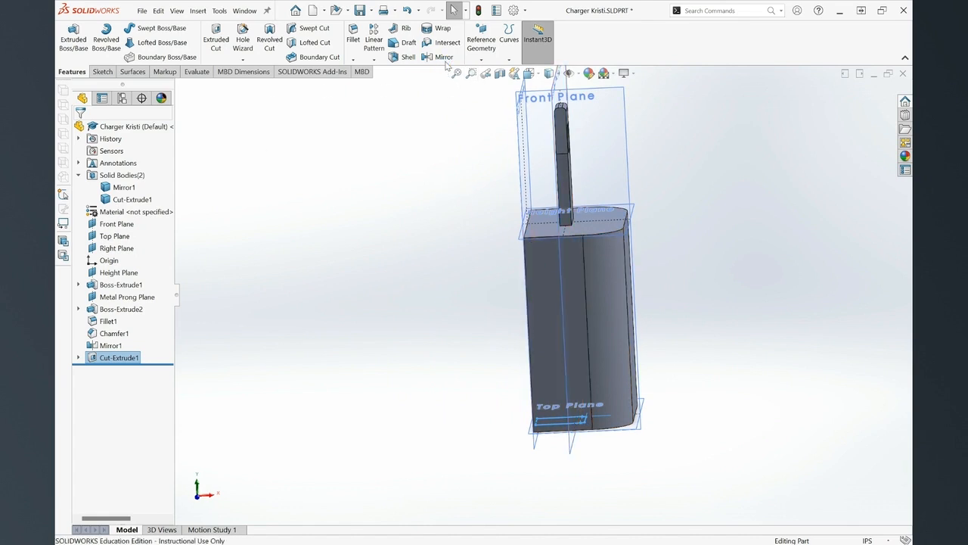
left_click(444, 59)
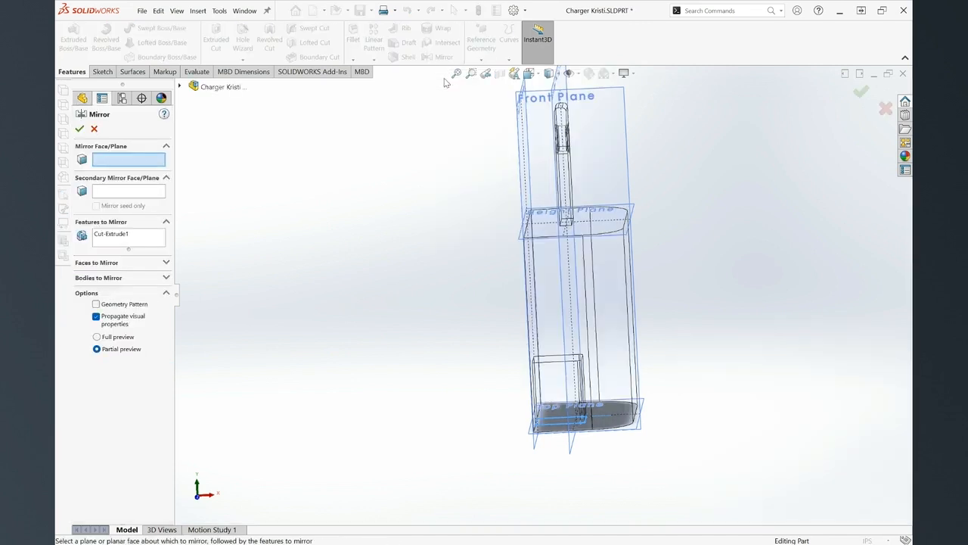
left_click(133, 236)
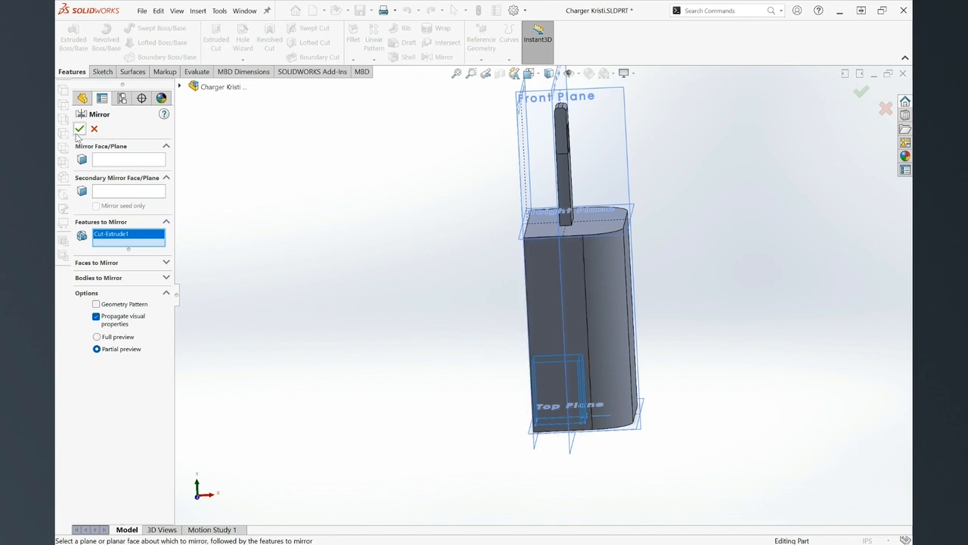
left_click(134, 160)
left_click(522, 168)
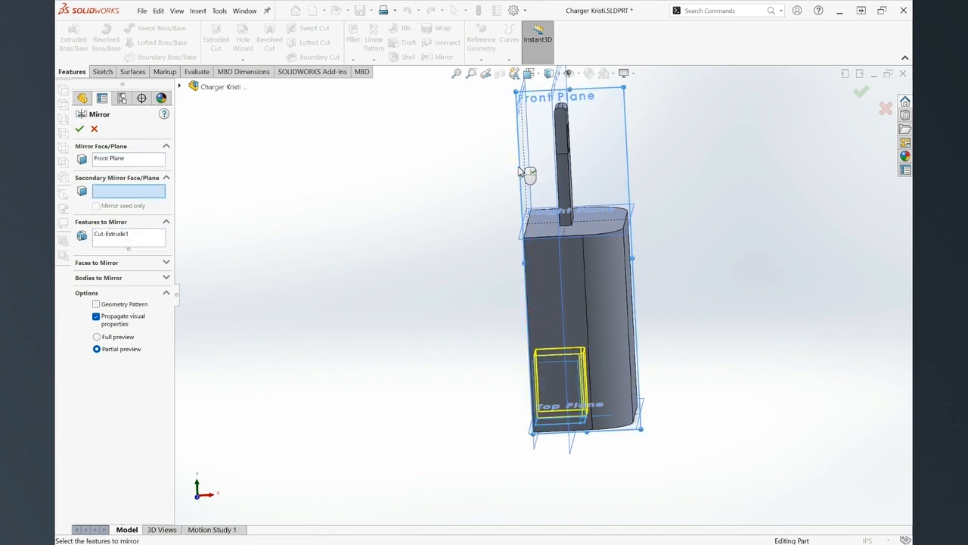
left_click(149, 161)
key("Delete")
Try to mirror the port cut feature about the Right Plane.
middle_click_drag(516, 220, 515, 136)
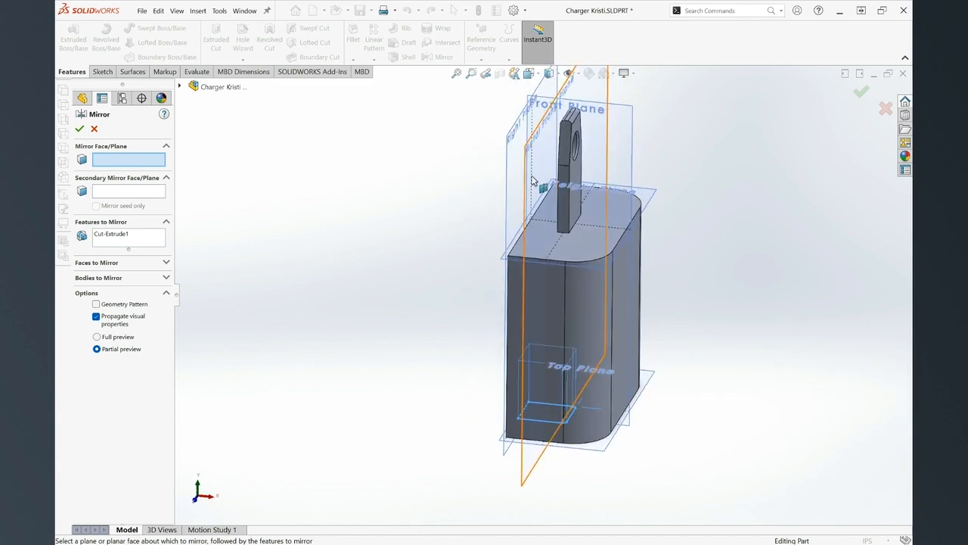
left_click(514, 133)
scroll(514, 318, "down", 5)
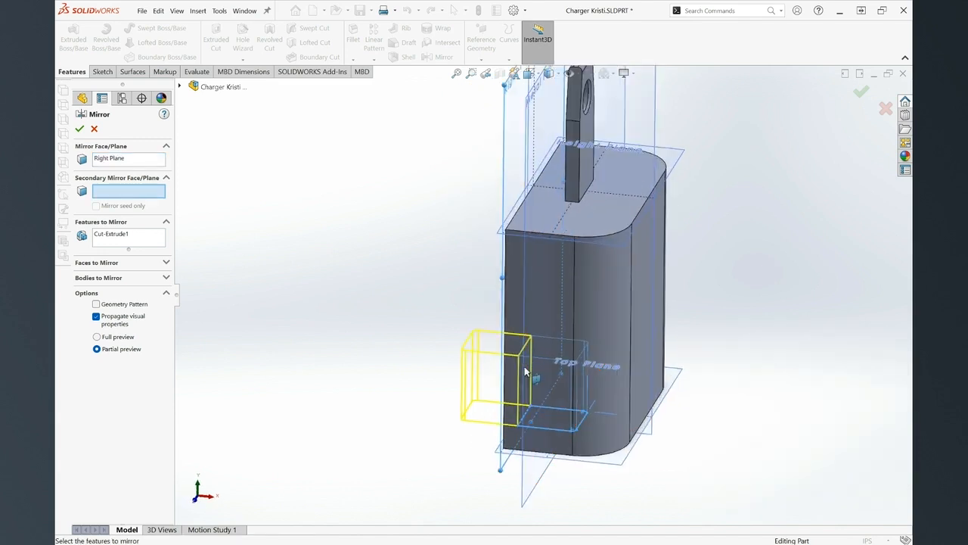
left_click(79, 129)
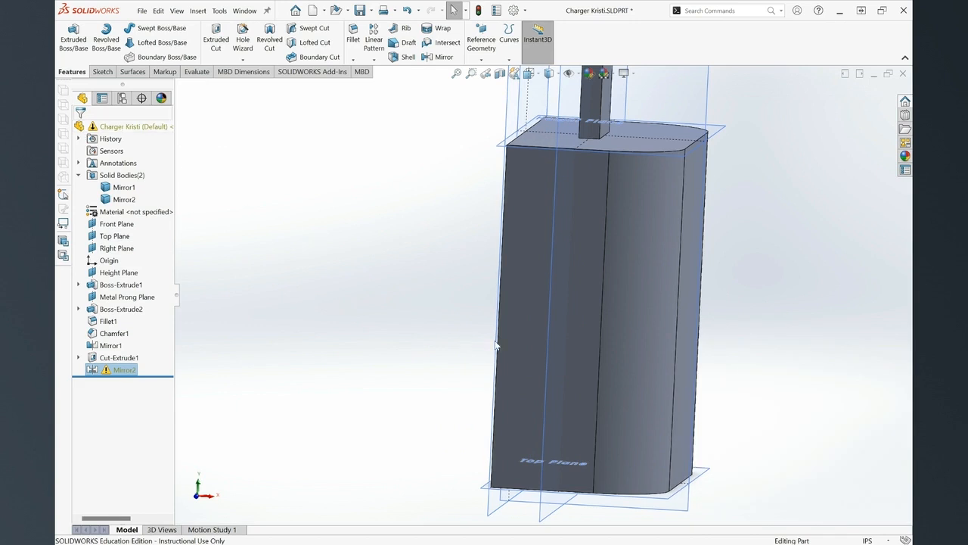
Reopen the port cut's mirror for editing and remove the cut from its features to mirror.
middle_click_drag(496, 345, 381, 346)
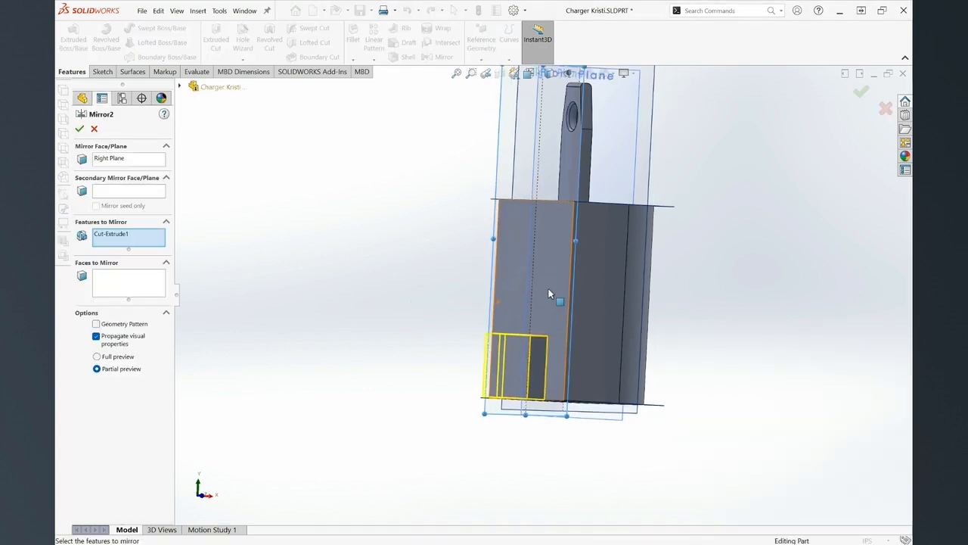
middle_click_drag(533, 292, 497, 300)
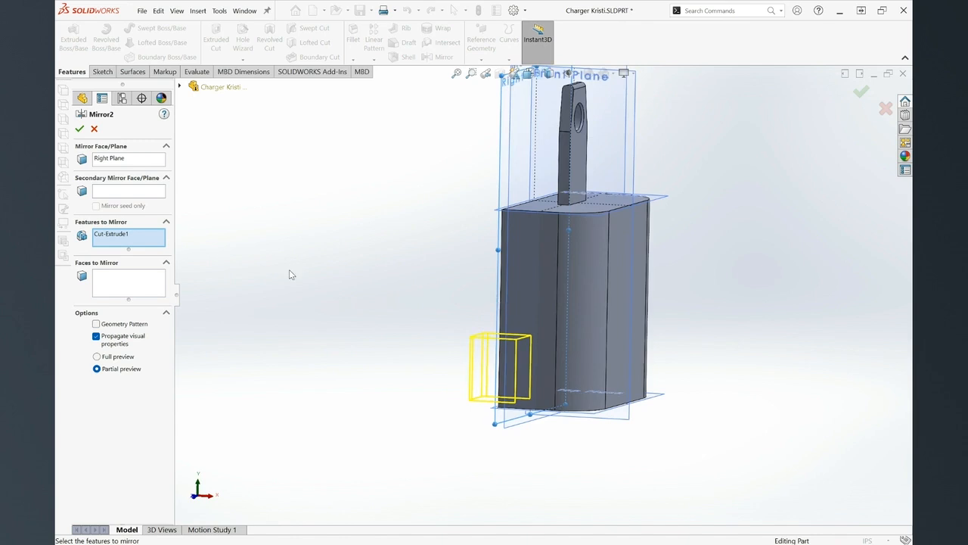
left_click(121, 234)
key("Delete")
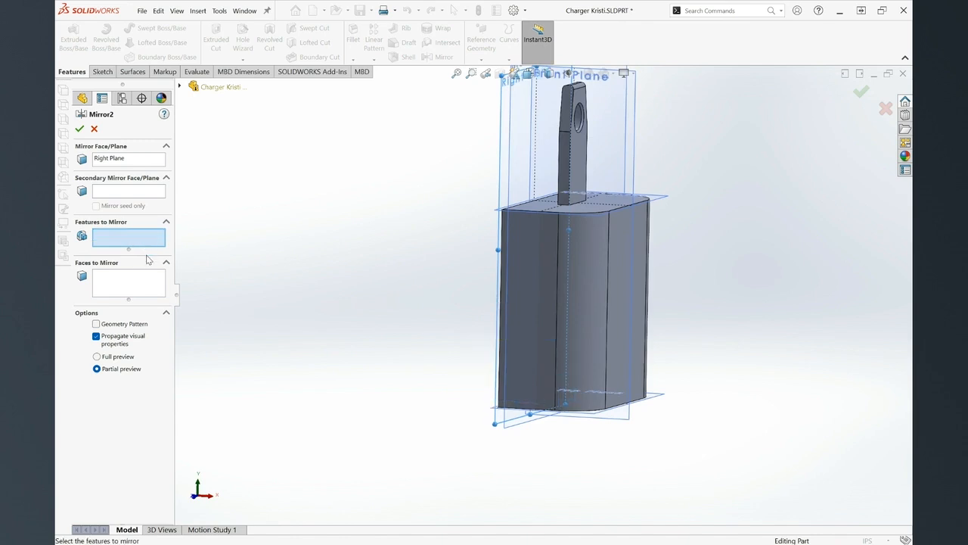
middle_click_drag(454, 195, 548, 288)
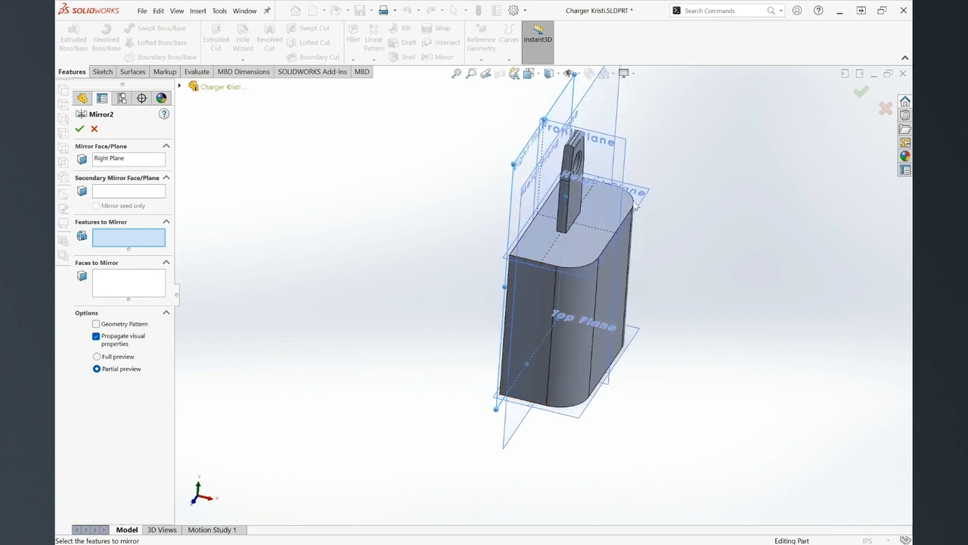
middle_click_drag(592, 241, 572, 238)
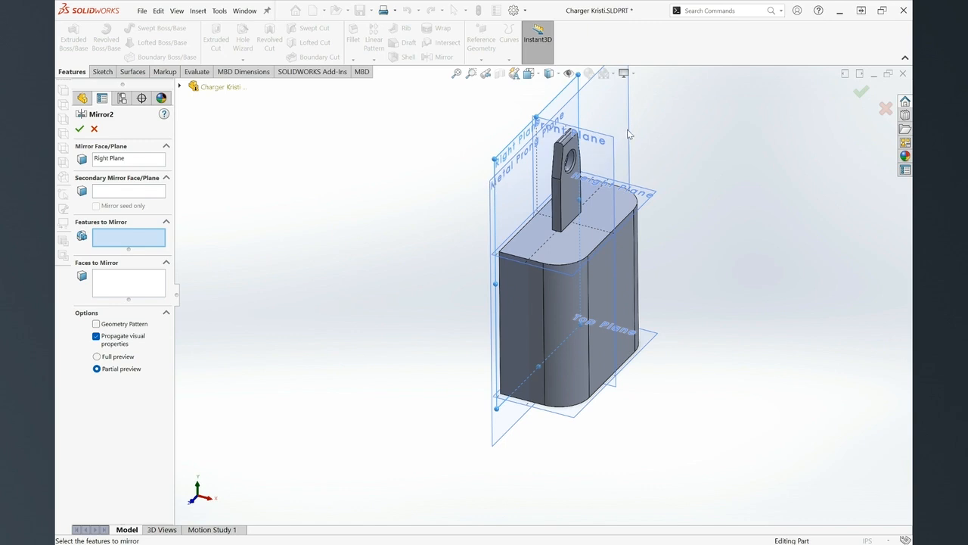
scroll(629, 155, "up", 3)
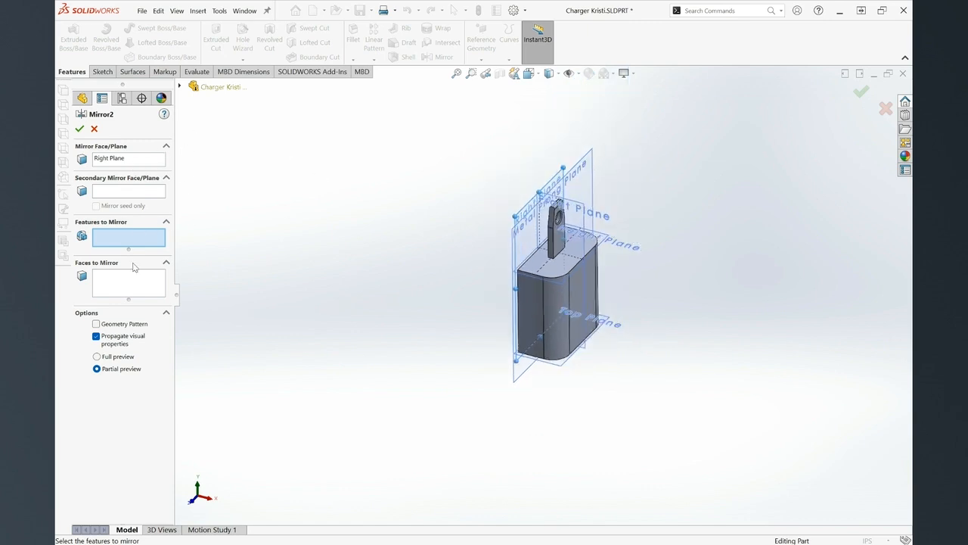
Try the Height Plane as the mirror plane, cancel the edit and undo the cut's mirror.
left_click(138, 160)
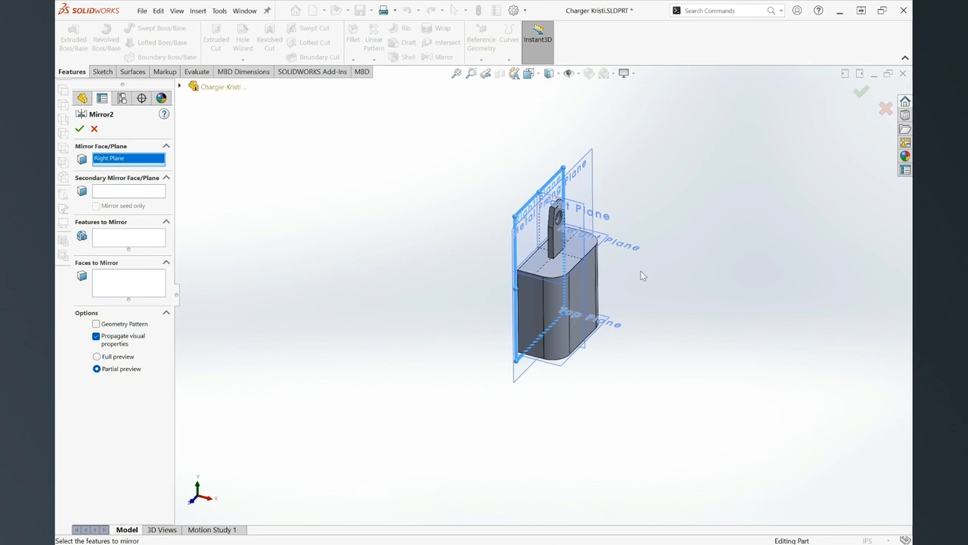
left_click(640, 218)
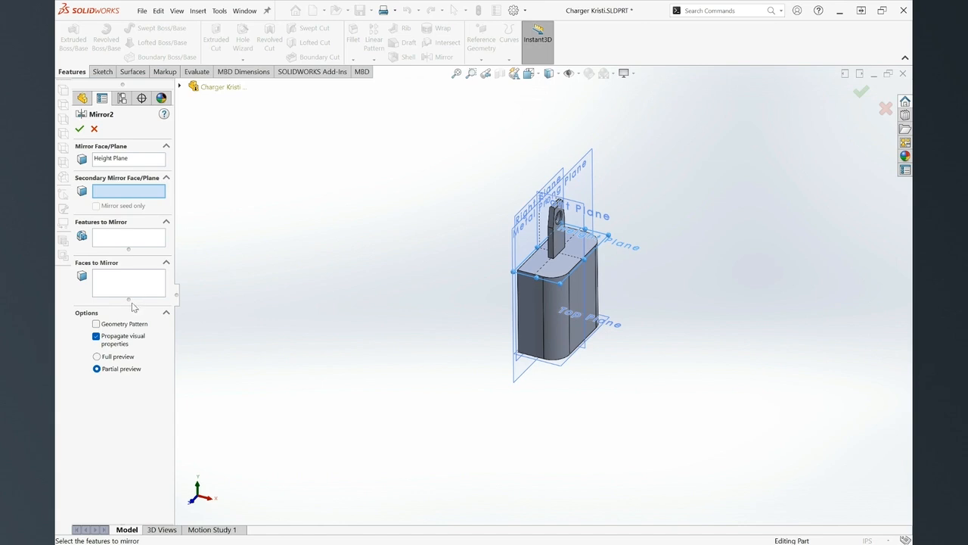
left_click(93, 129)
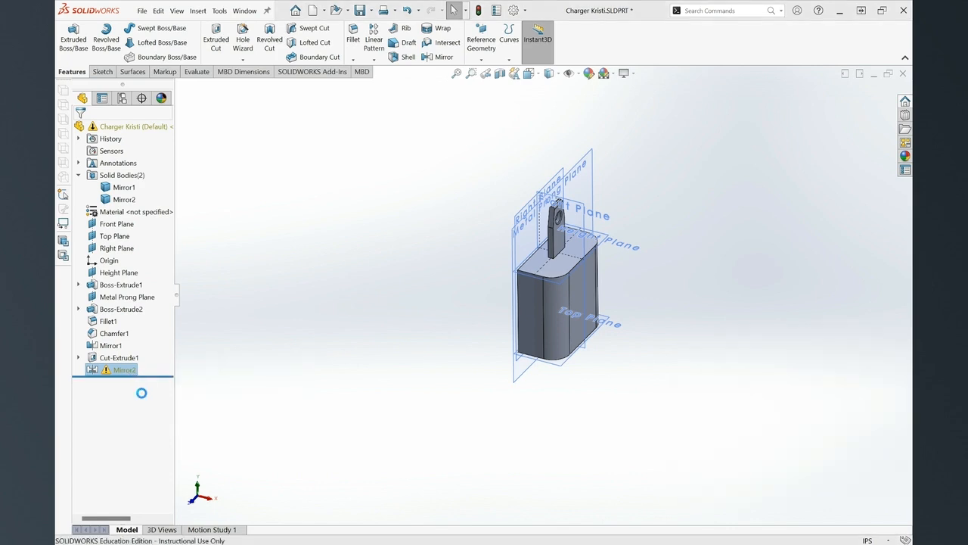
key("ctrl+z")
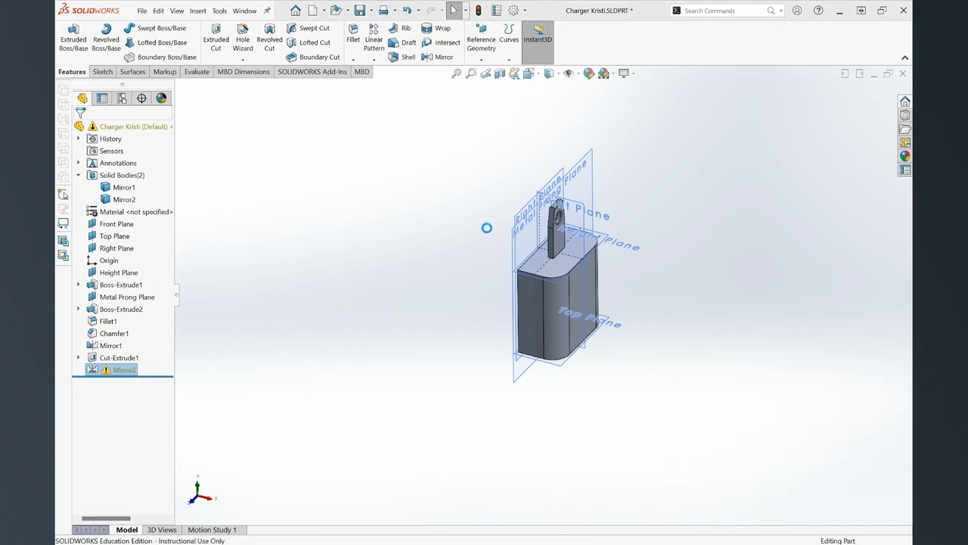
Mirror the half block and prong bodies about the Right Plane with Merge solids turned off.
left_click(444, 57)
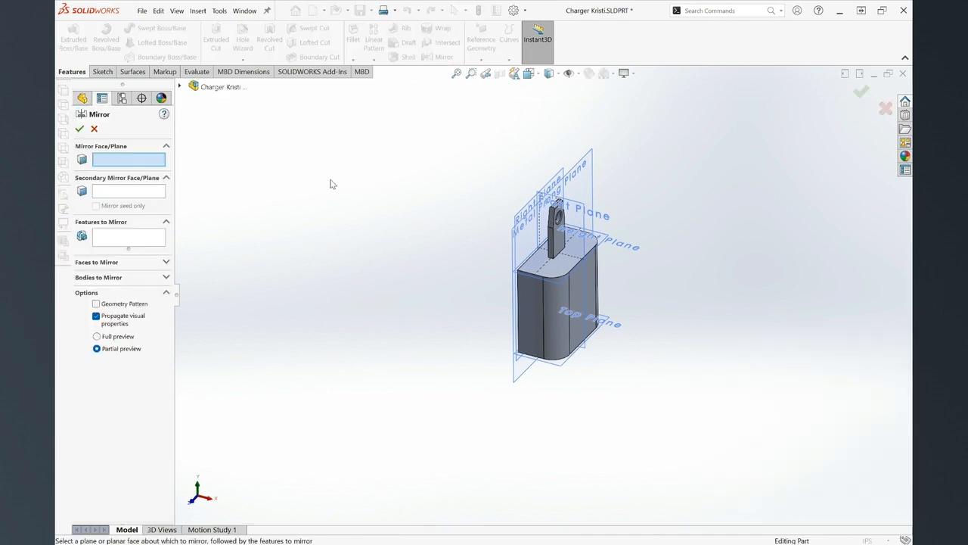
left_click(530, 204)
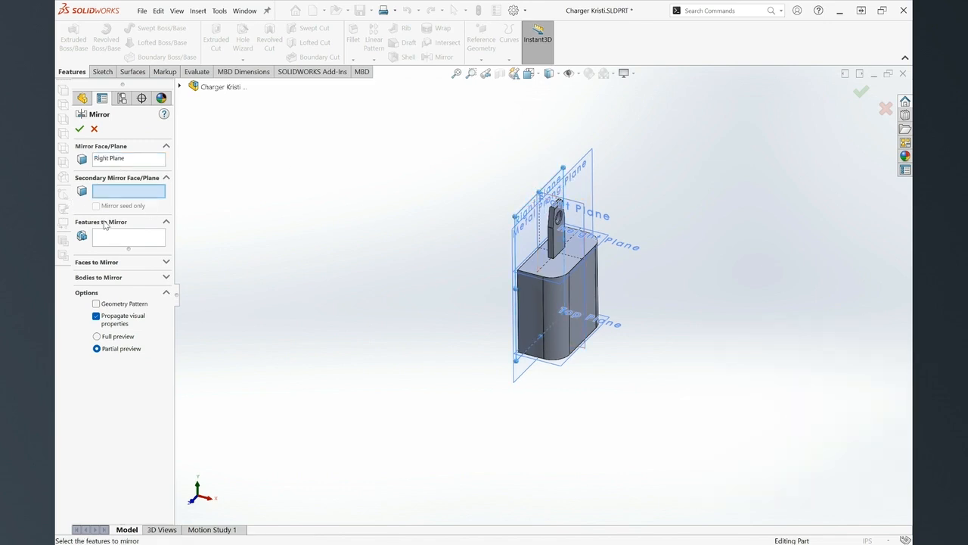
left_click(165, 278)
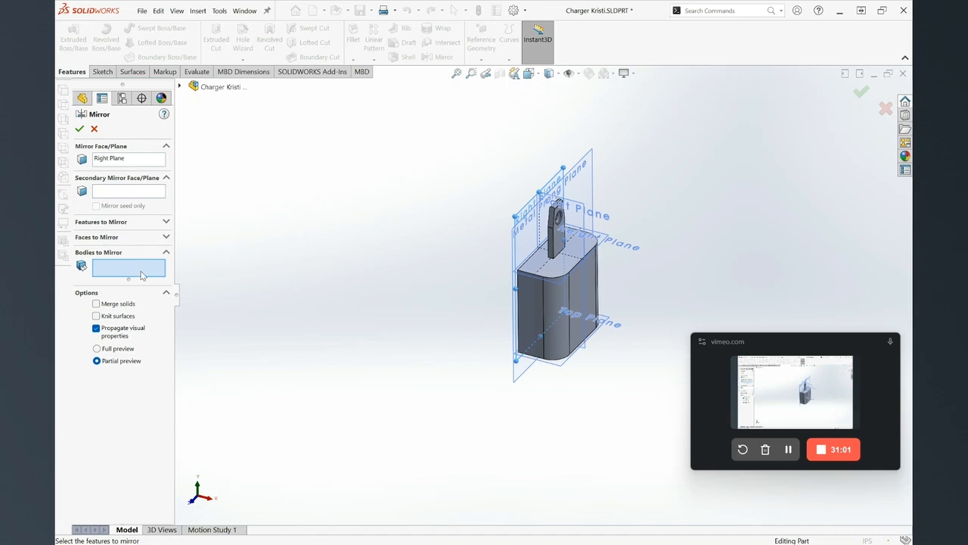
left_click(557, 303)
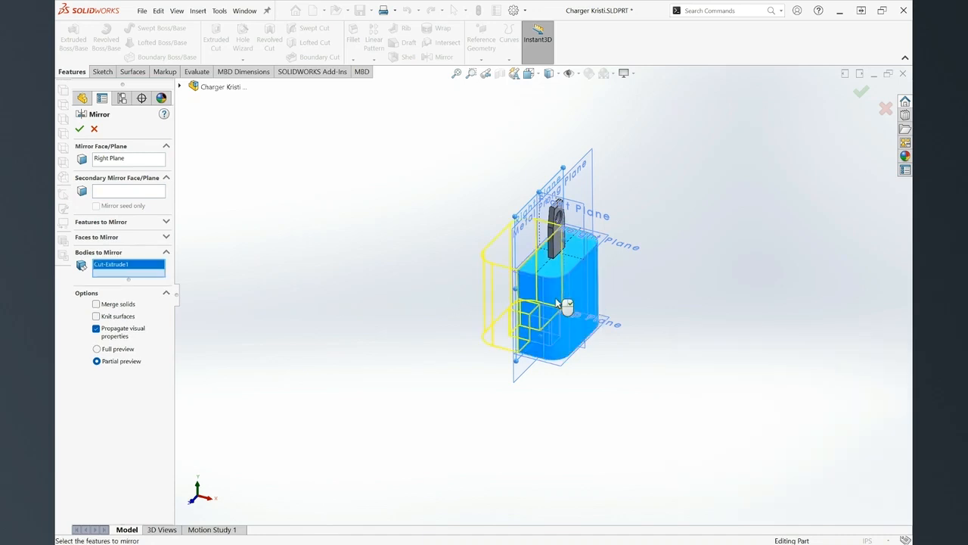
left_click(557, 303)
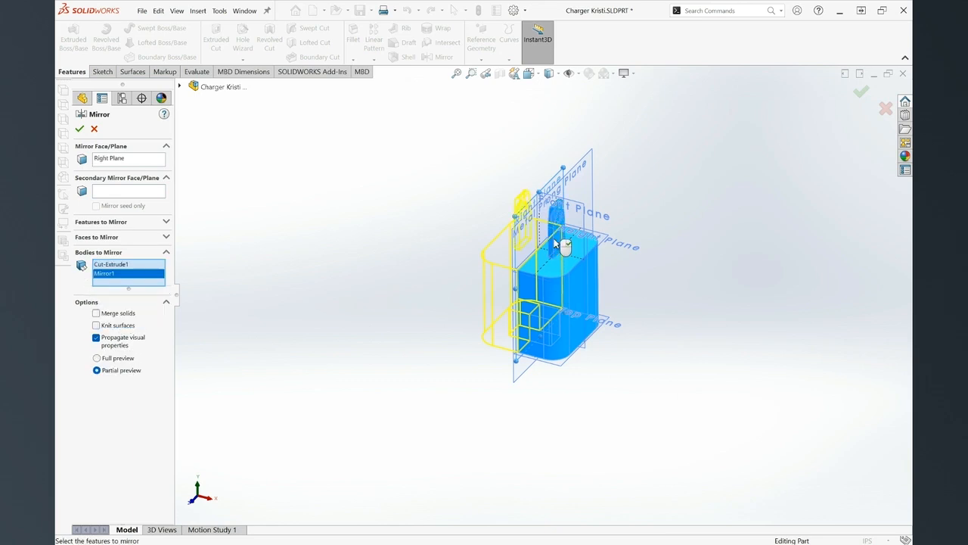
middle_click_drag(548, 301, 594, 259)
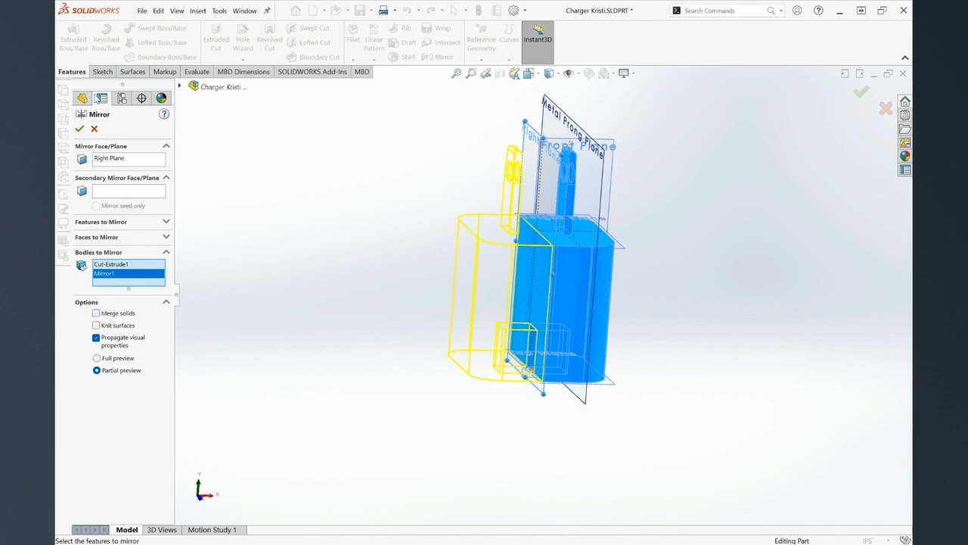
left_click(79, 130)
scroll(571, 288, "down", 1)
middle_click_drag(569, 285, 521, 331)
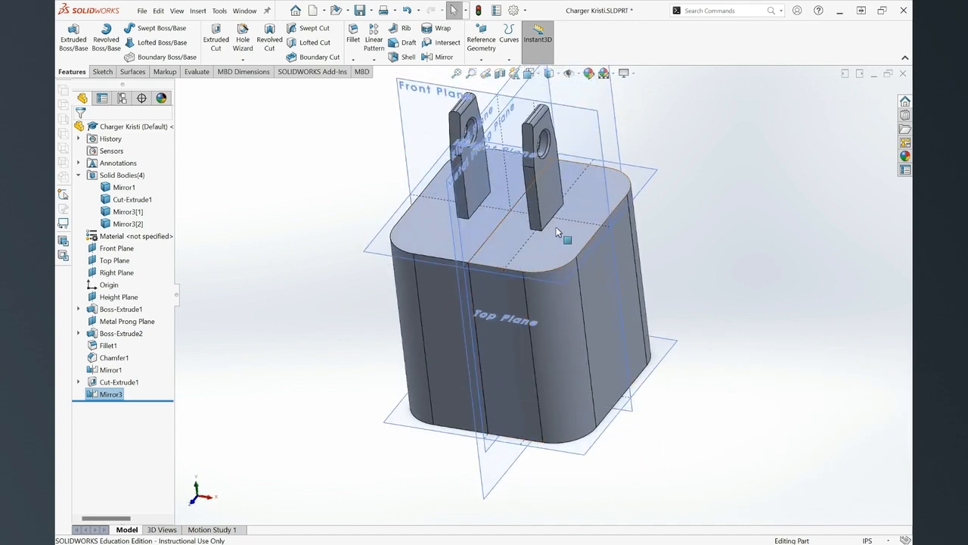
Find the Combine command and join the two block halves into one body with the Add operation, leaving out the prongs.
left_click(127, 212)
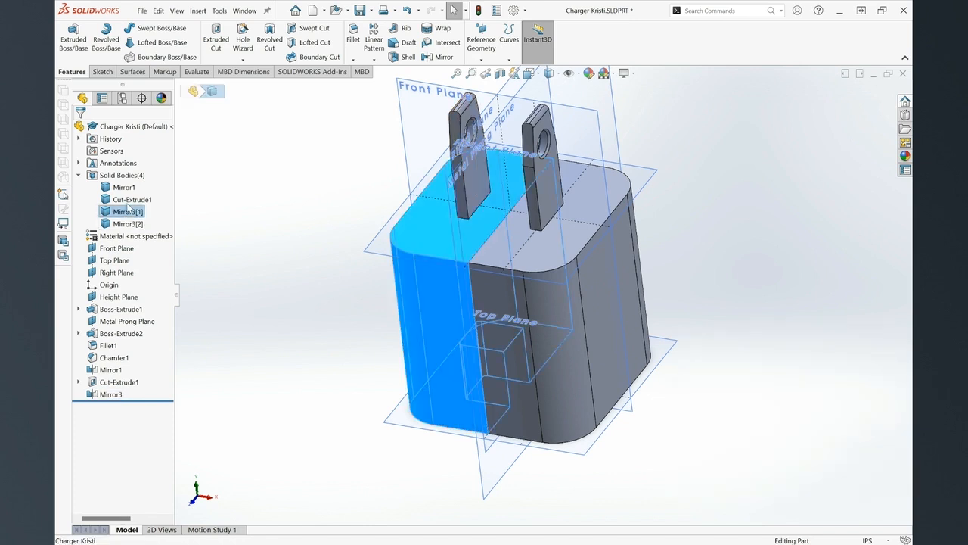
left_click(132, 198)
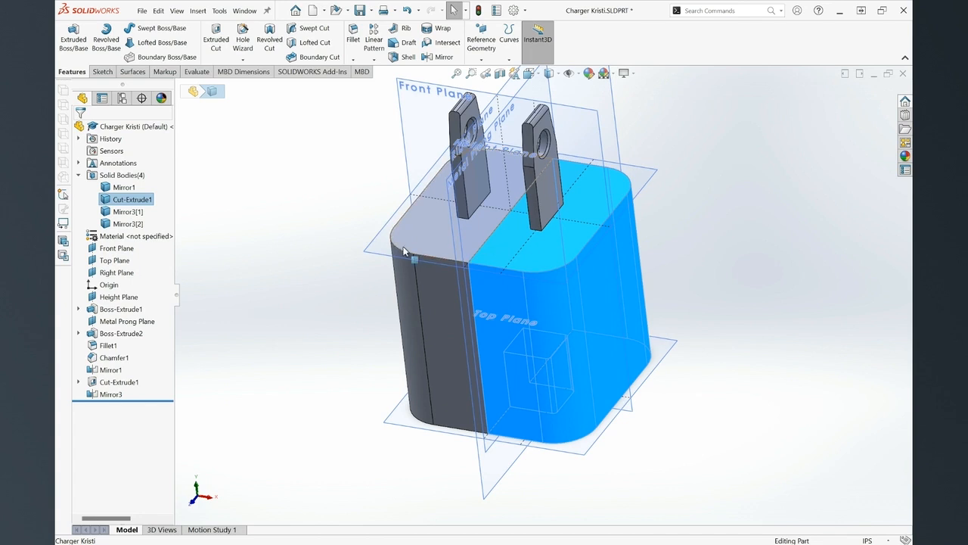
left_click(269, 310)
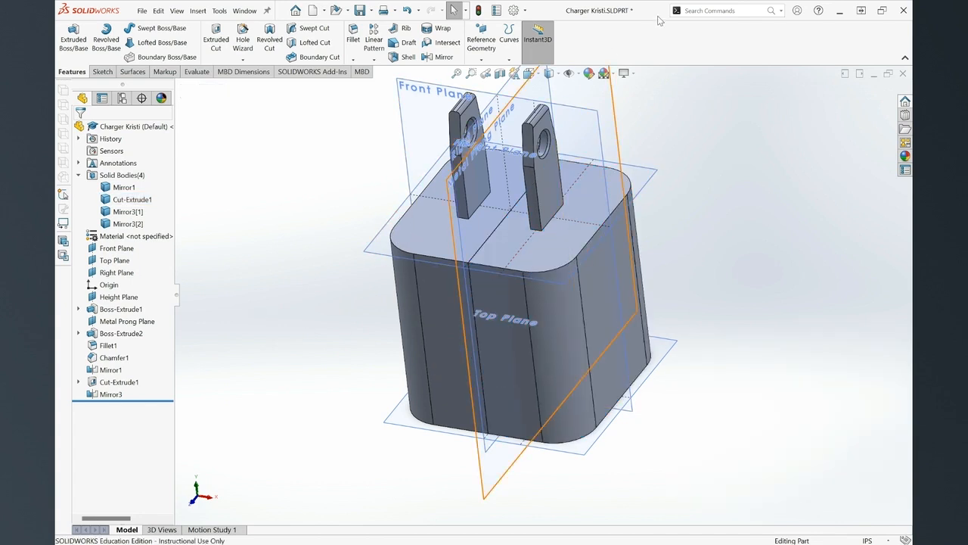
left_click(734, 11)
type("d")
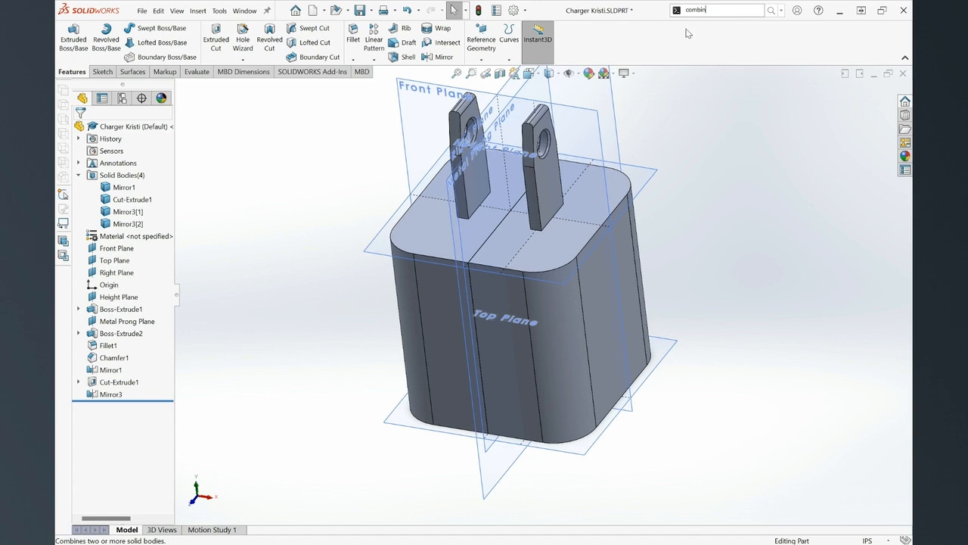
key("Return")
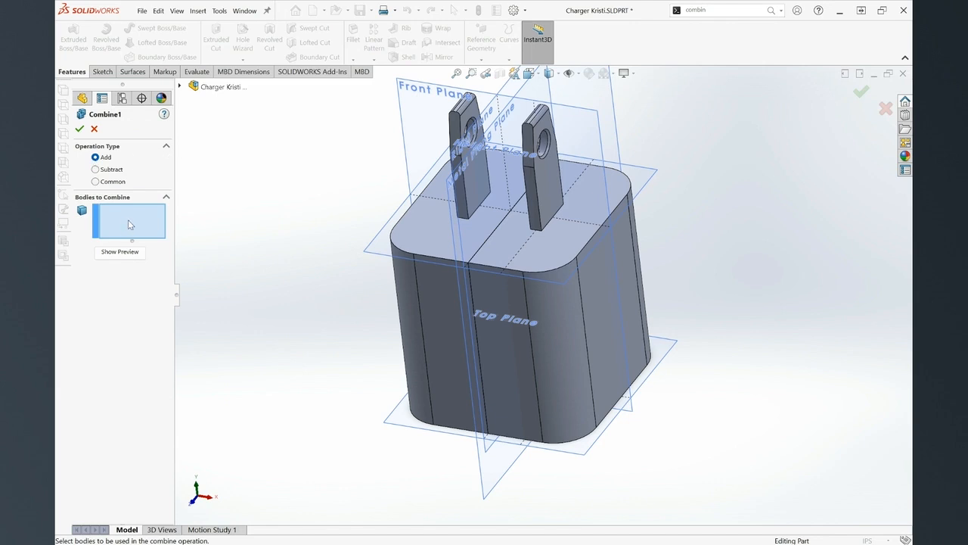
left_click(417, 250)
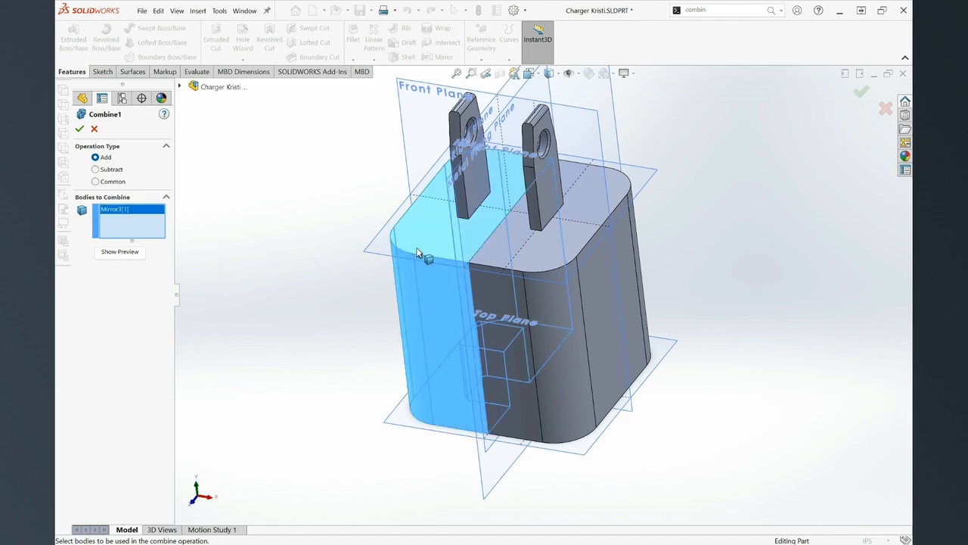
left_click(571, 273)
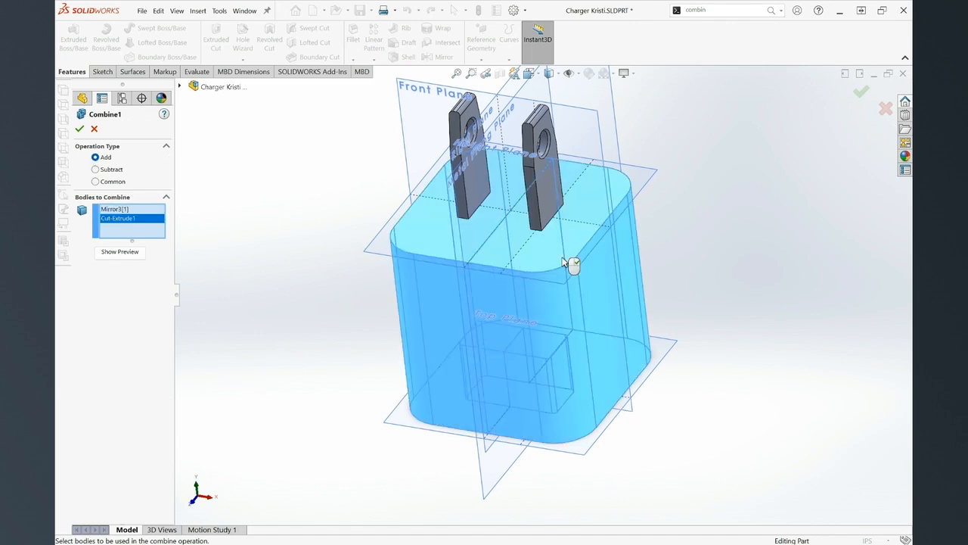
left_click(78, 130)
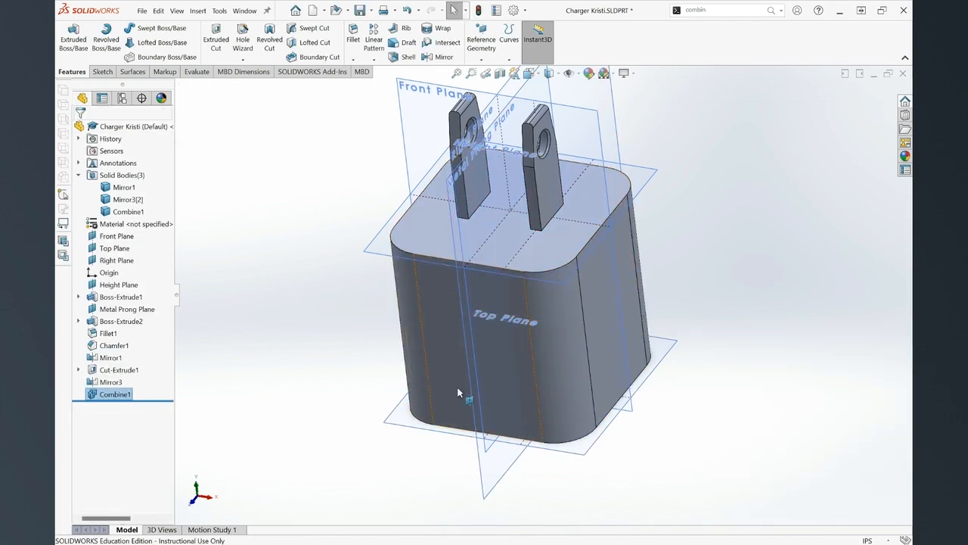
Highlight the prong and combined block bodies to check them, and hide all reference planes.
left_click(115, 189)
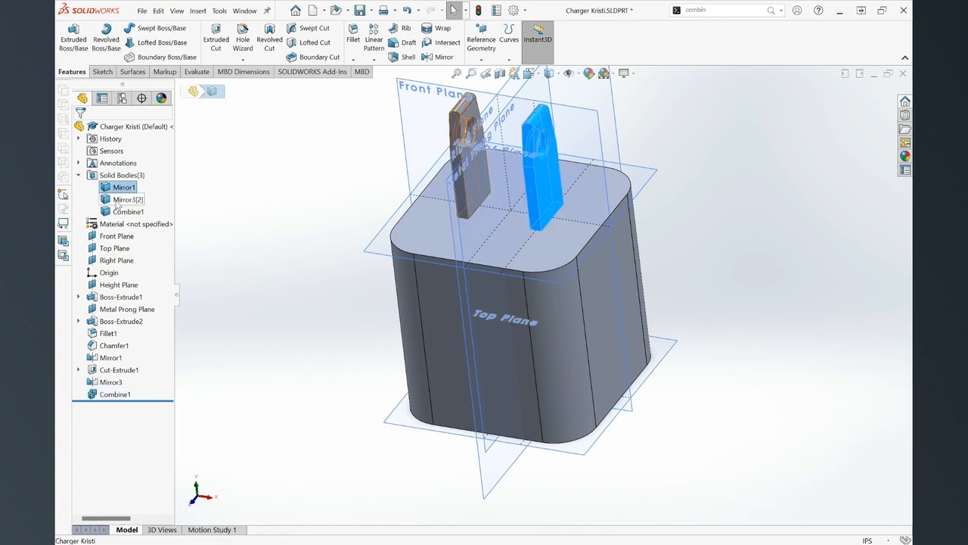
left_click(123, 213)
middle_click_drag(575, 303, 649, 225)
left_click(649, 226)
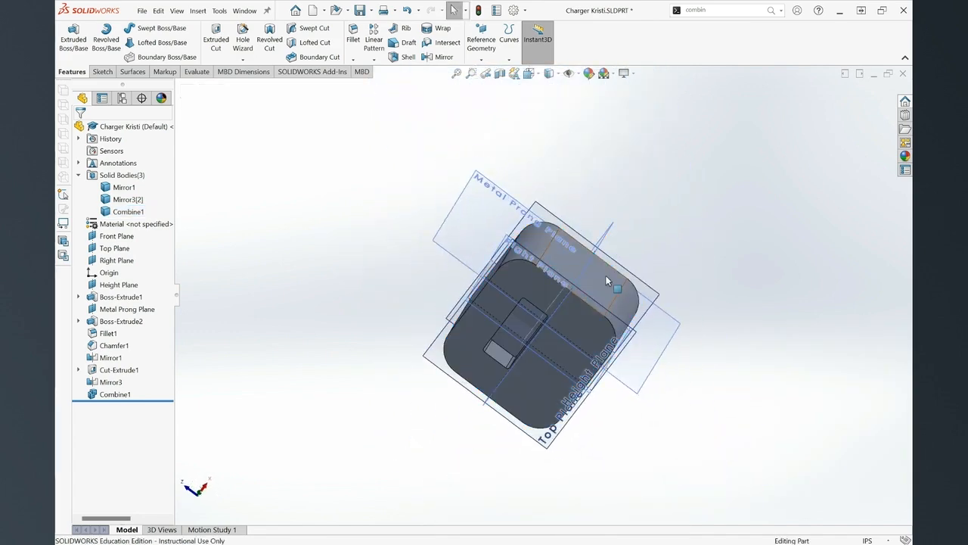
left_click(567, 75)
Inspect the port recess on the underside and both prongs from several angles, and save the part.
scroll(506, 309, "down", 2)
middle_click_drag(505, 305, 588, 225)
scroll(652, 253, "down", 3)
middle_click_drag(652, 252, 558, 314)
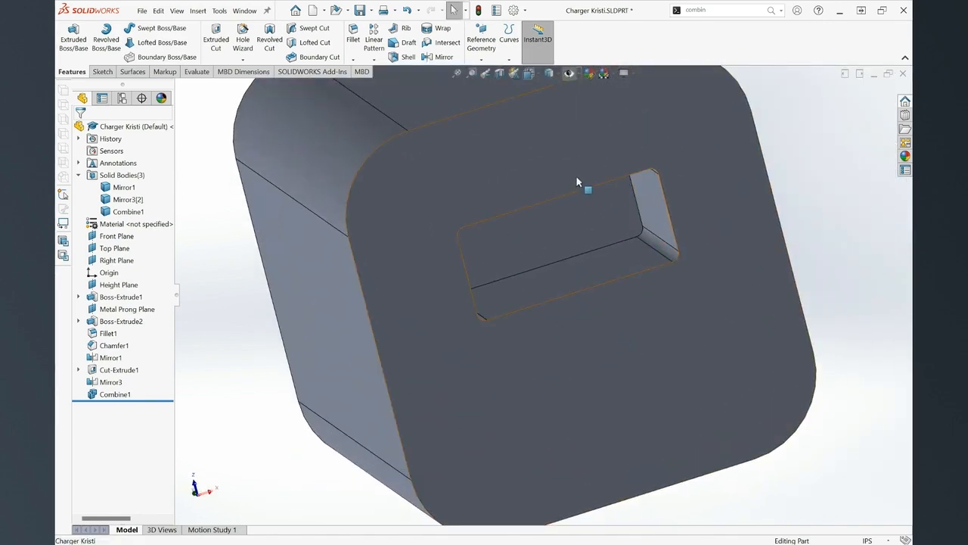
middle_click_drag(460, 287, 539, 165)
scroll(460, 295, "up", 5)
mouse_move(419, 294)
middle_mouse_down()
mouse_move(439, 310)
mouse_move(420, 285)
middle_mouse_up()
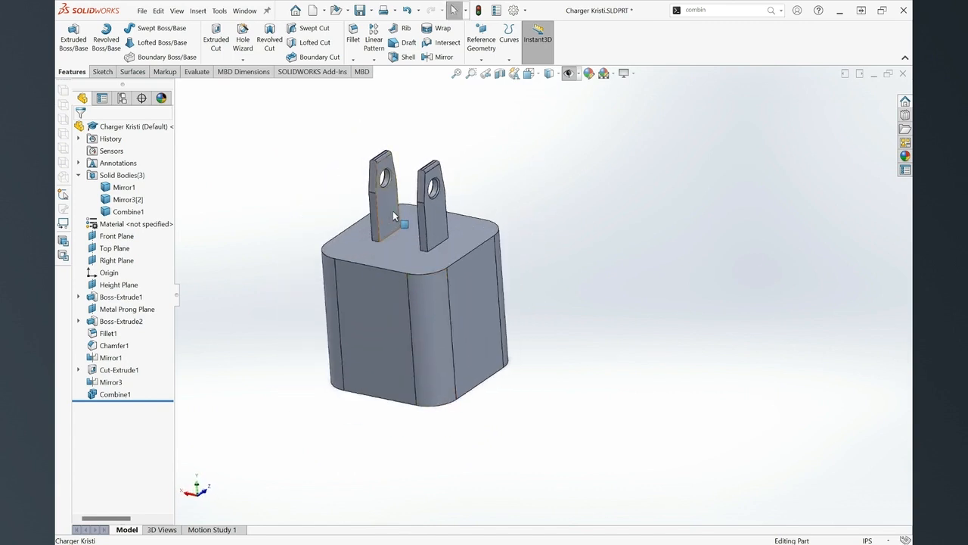
scroll(478, 272, "down", 5)
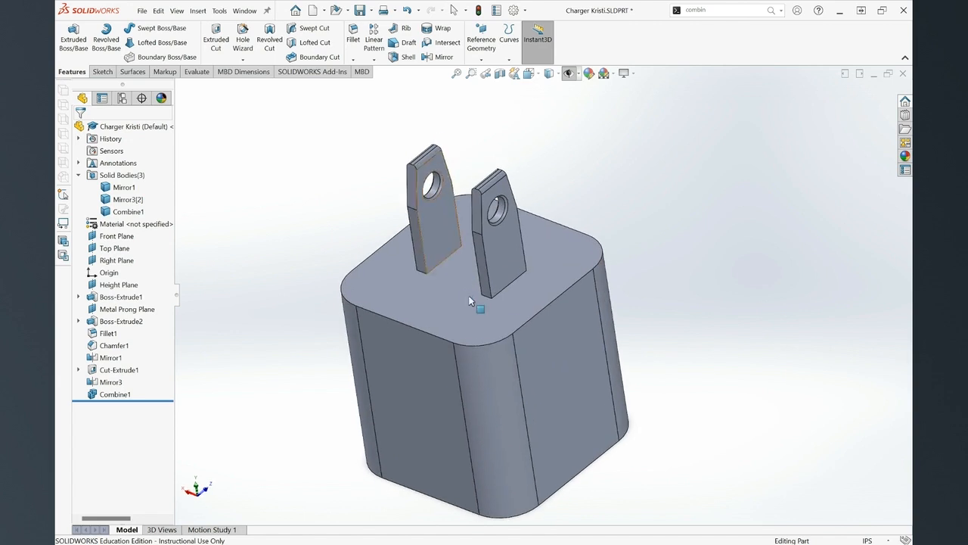
middle_click_drag(551, 287, 477, 329)
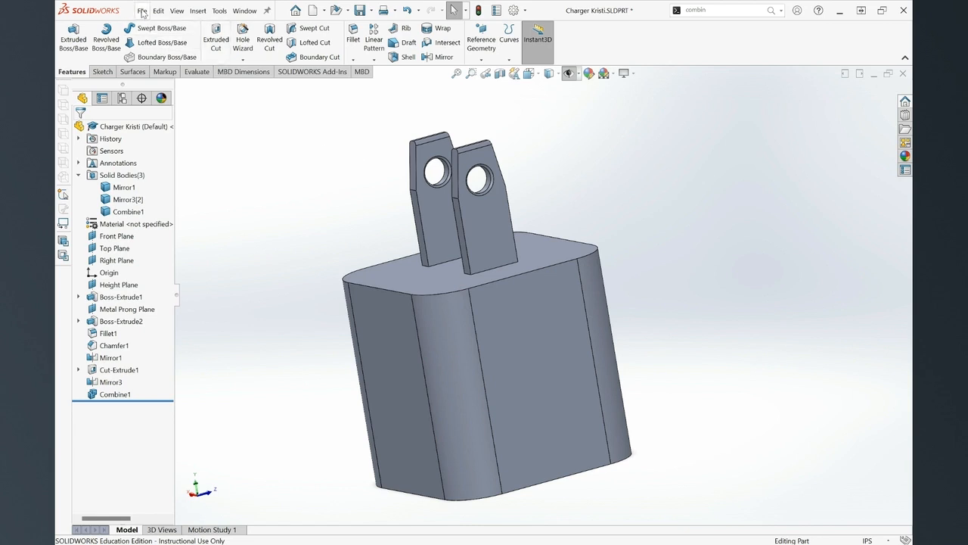
key("ctrl+s")
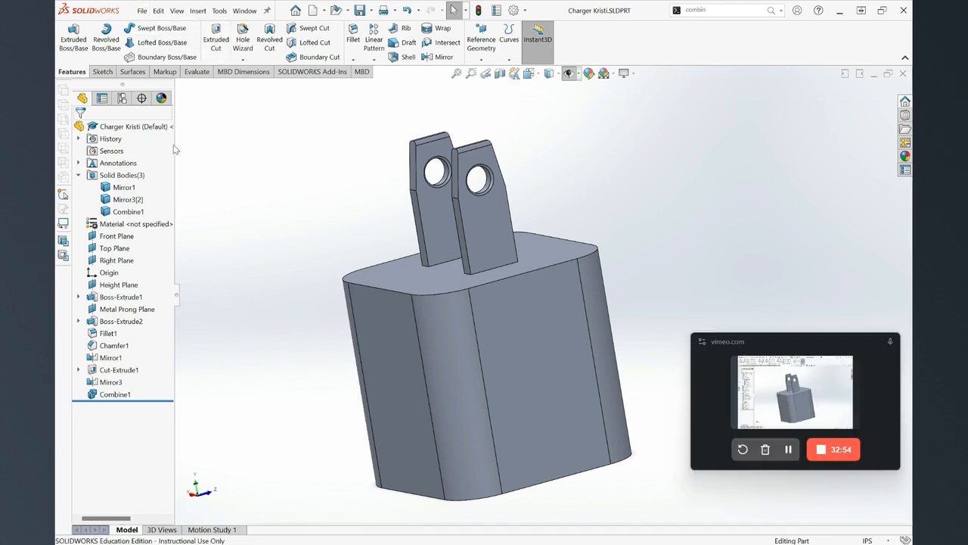